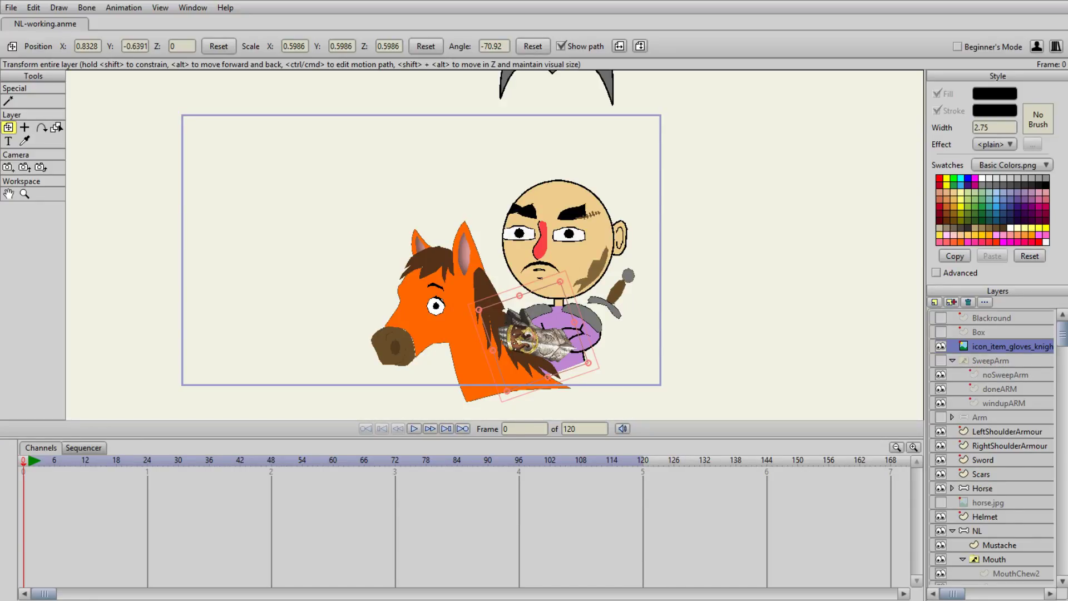
# - Examine the knight glove reference image placed over the character's folded arm
pyautogui.scroll(4, 494, 245)
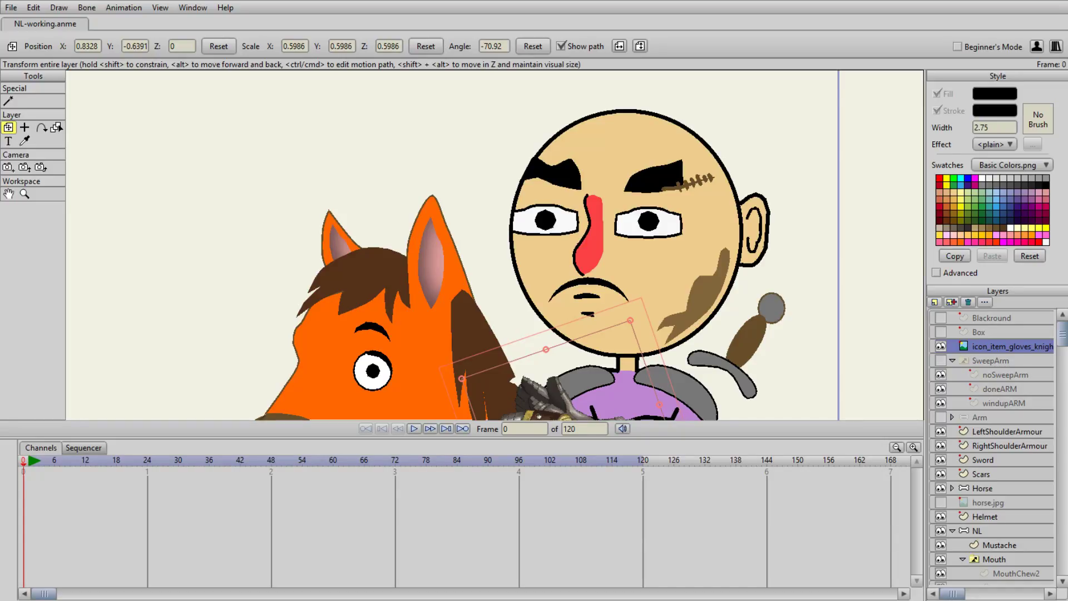
pyautogui.scroll(-5, 494, 245)
pyautogui.scroll(6, 494, 244)
pyautogui.moveTo(725, 225); pyautogui.dragTo(608, 128)
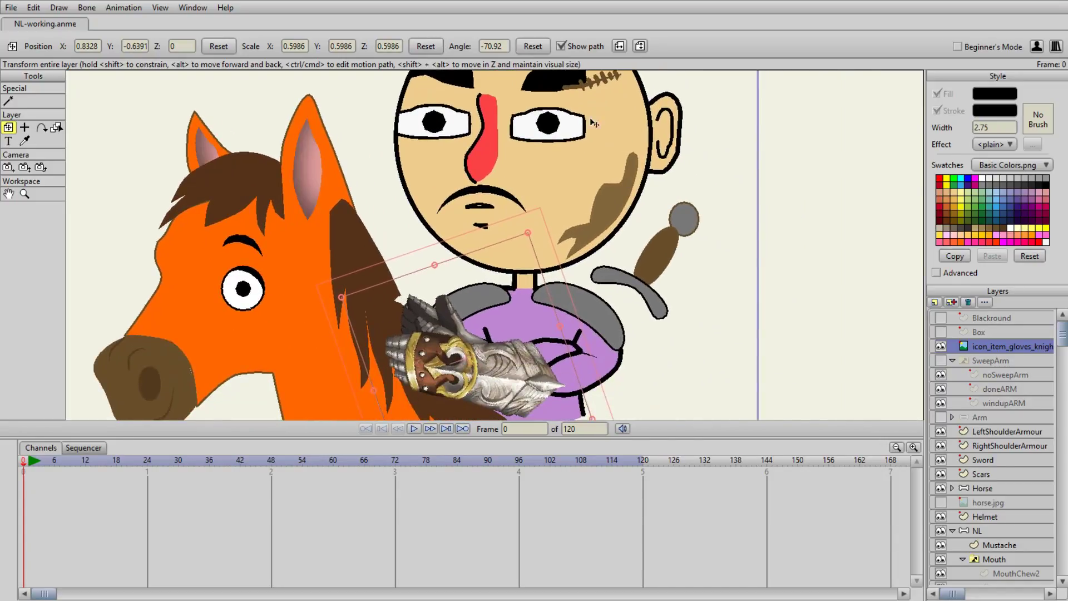
pyautogui.scroll(2, 567, 227)
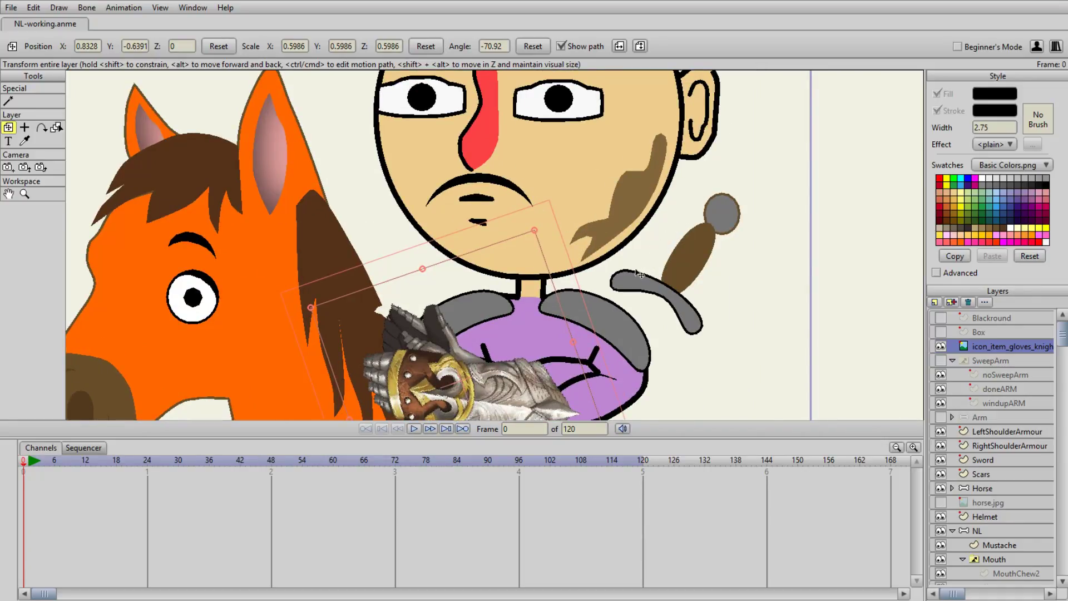
pyautogui.scroll(-2, 500, 238)
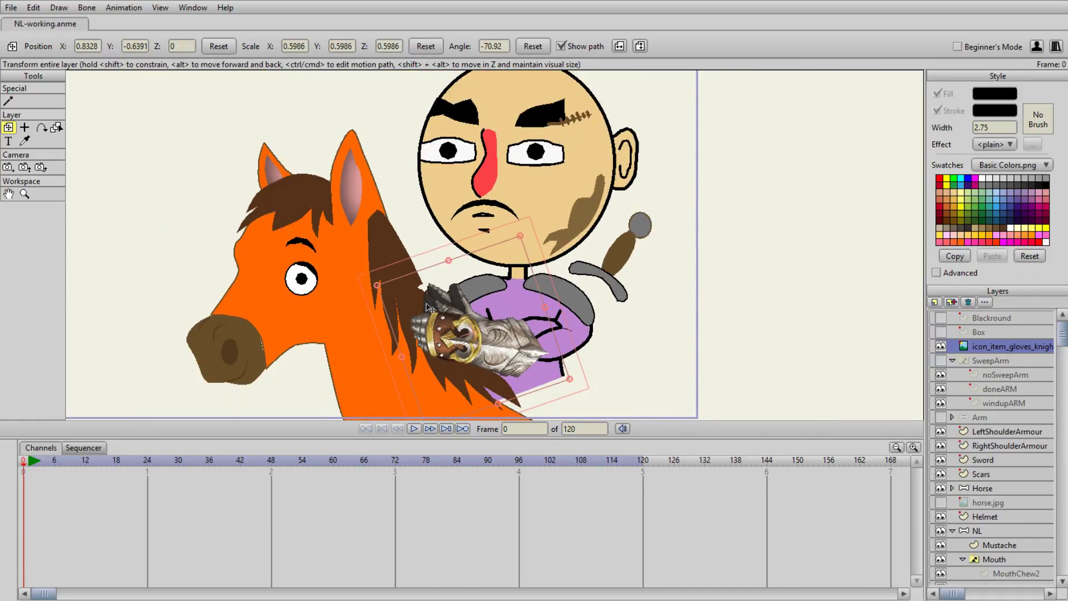
pyautogui.moveTo(426, 304); pyautogui.dragTo(426, 252)
pyautogui.scroll(1, 457, 274)
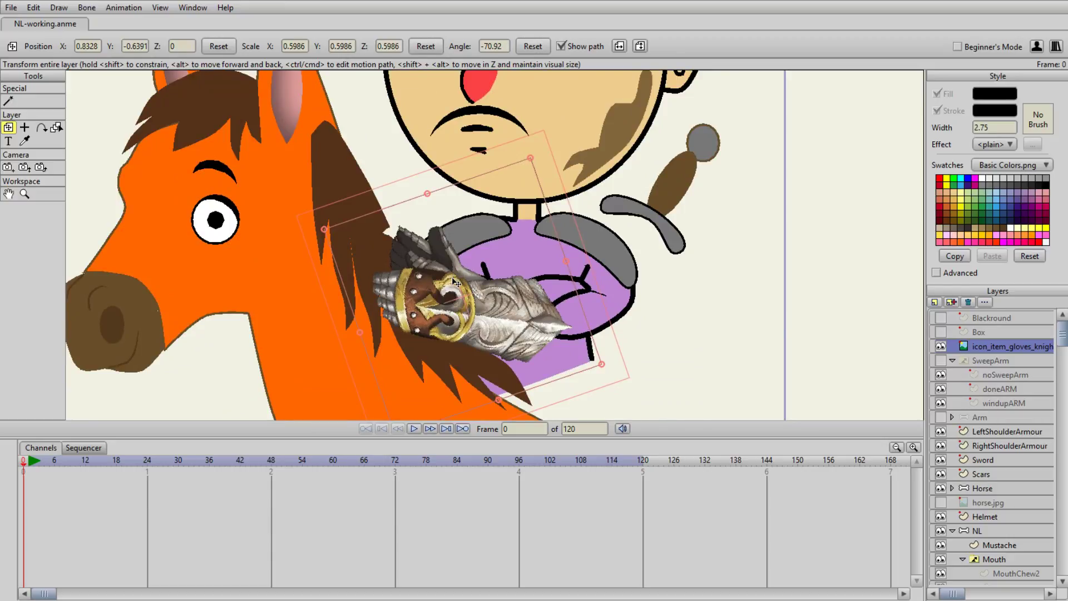
pyautogui.scroll(2, 454, 280)
pyautogui.scroll(-3, 462, 238)
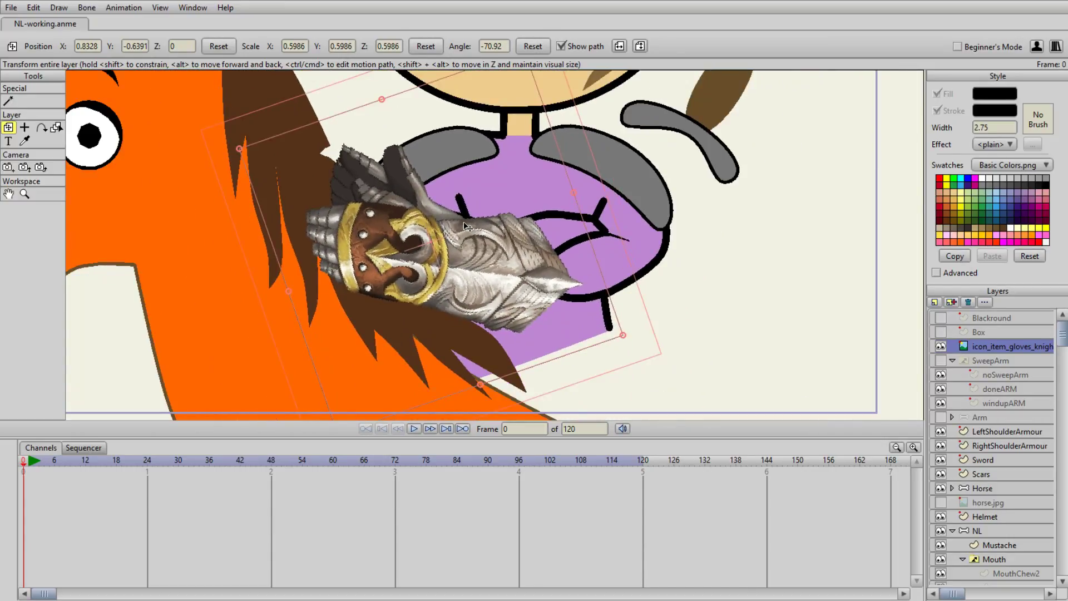
# - Add a new vector layer named Gauntlet above the glove image layer
pyautogui.click(930, 318)
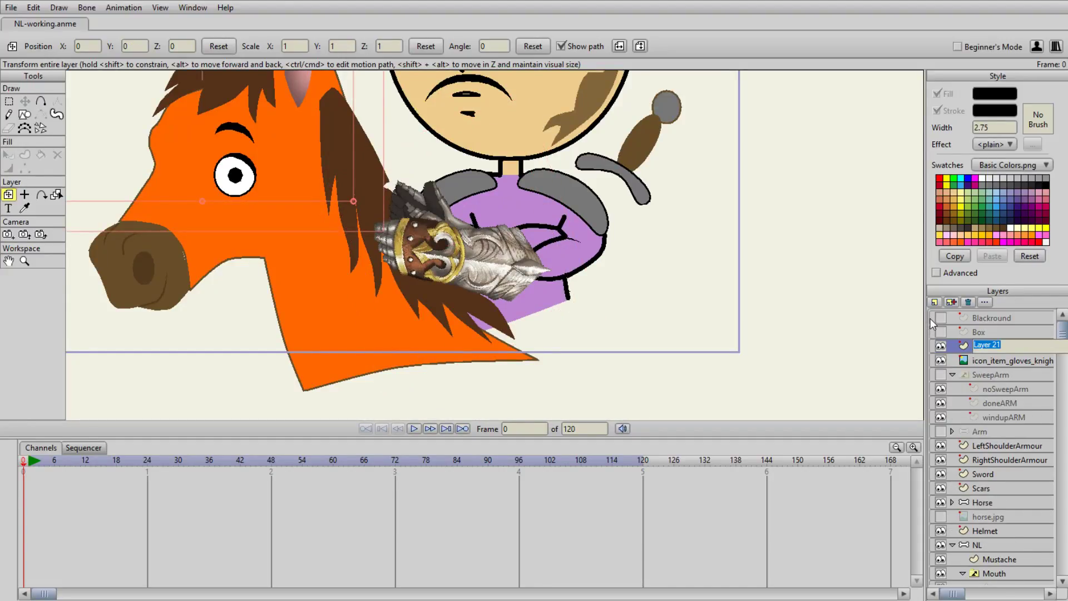
pyautogui.write('Gauntlet')
pyautogui.press('Return')
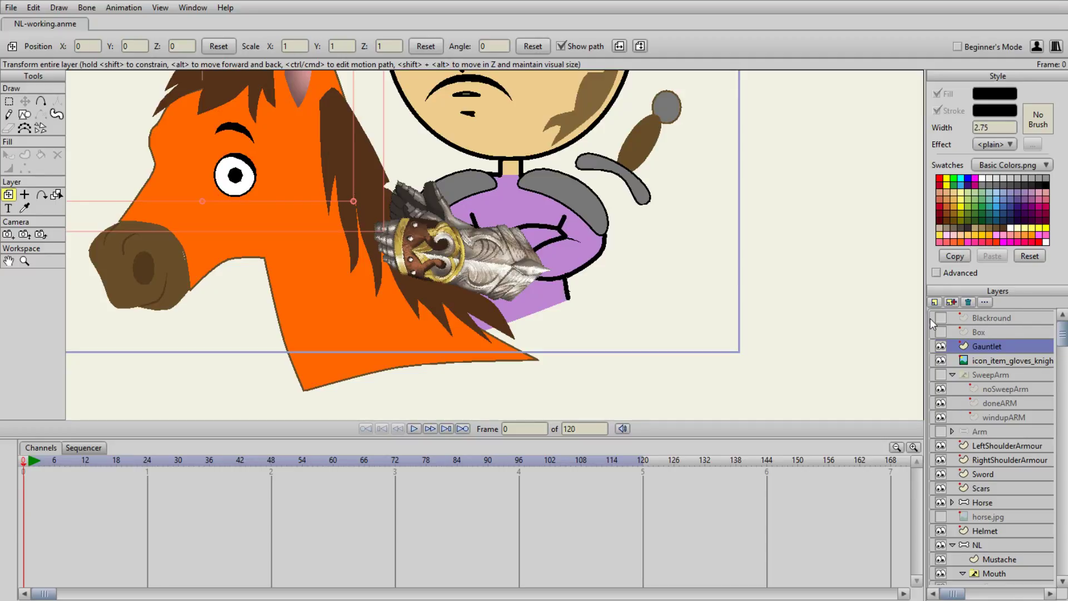
# - Draw a grey-filled oval with a darker grey outline over the glove image on the Gauntlet layer
pyautogui.scroll(1, 562, 299)
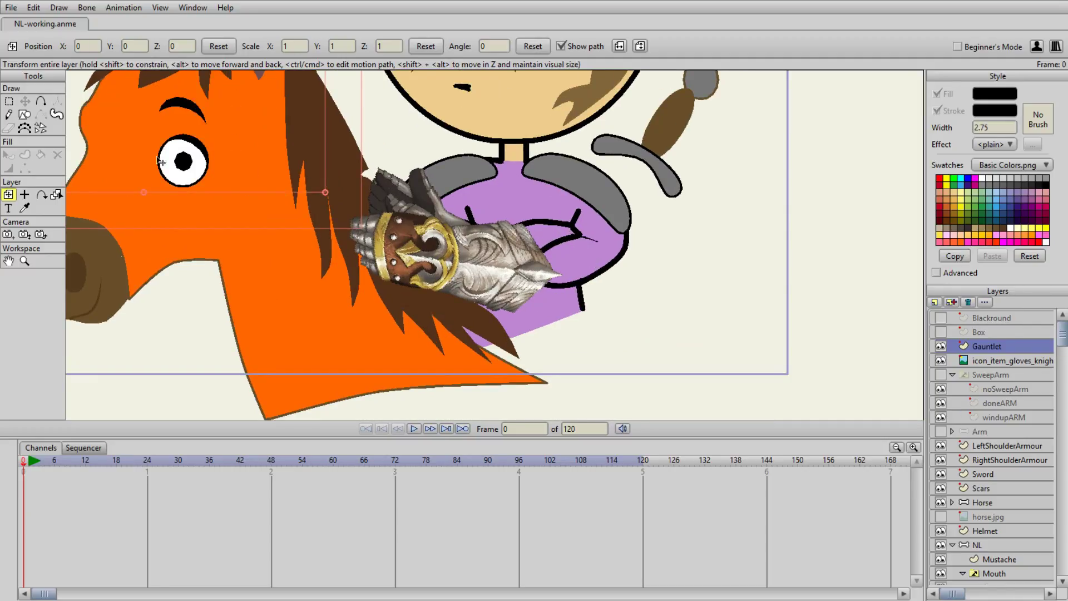
pyautogui.click(24, 115)
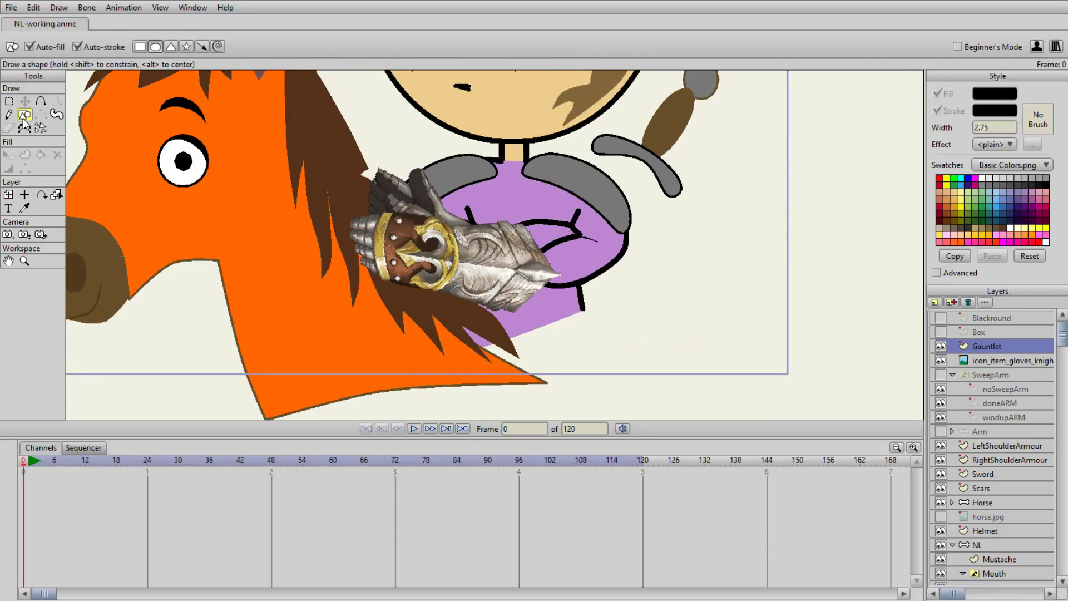
pyautogui.keyDown('alt'); pyautogui.click(1005, 186); pyautogui.keyUp('alt')
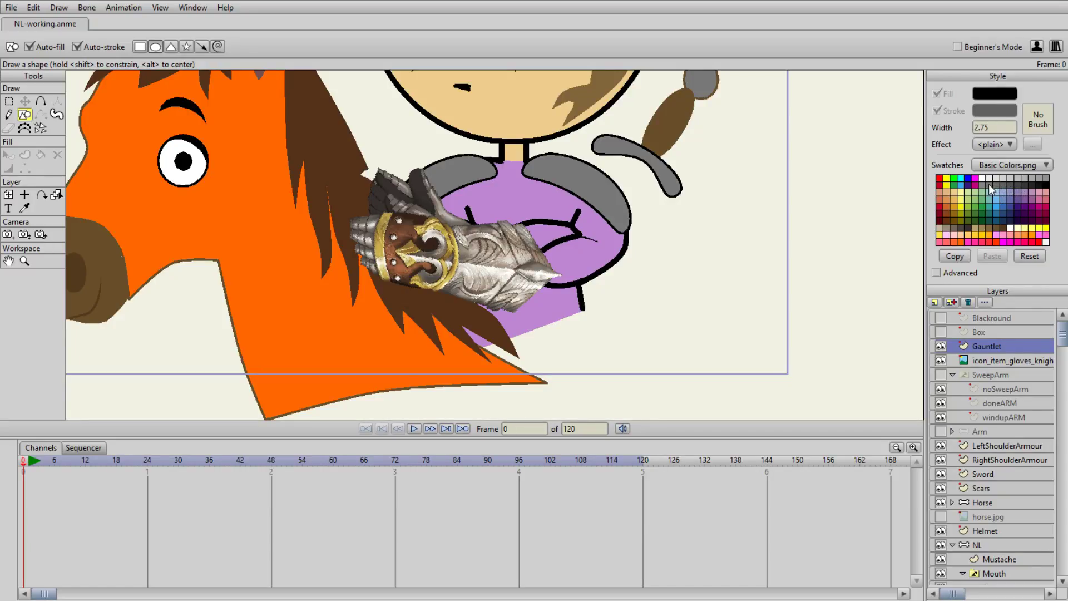
pyautogui.click(989, 184)
pyautogui.scroll(1, 534, 259)
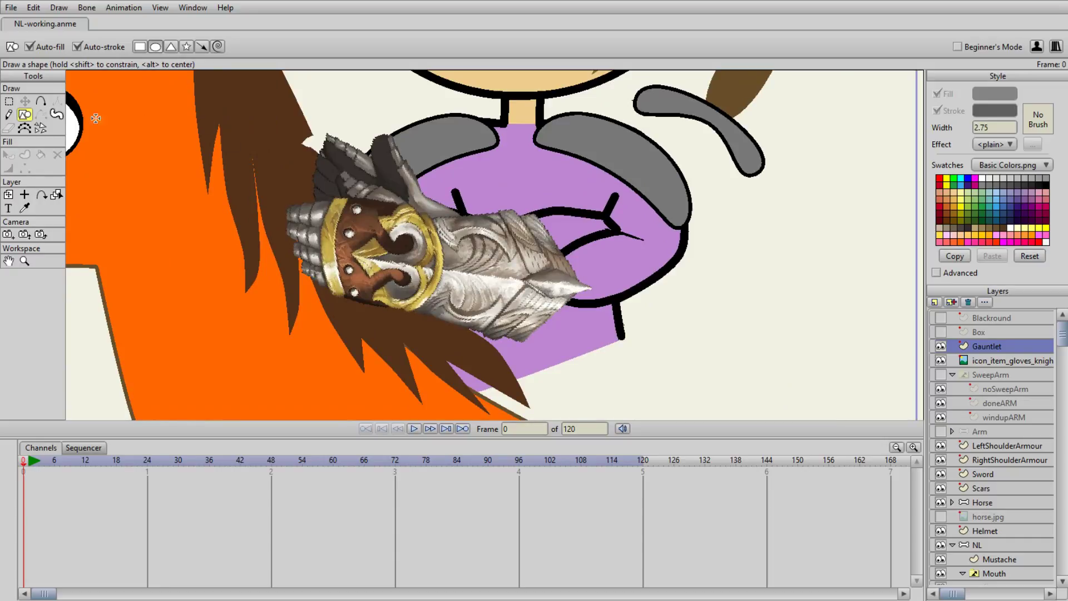
pyautogui.moveTo(301, 206); pyautogui.dragTo(569, 326)
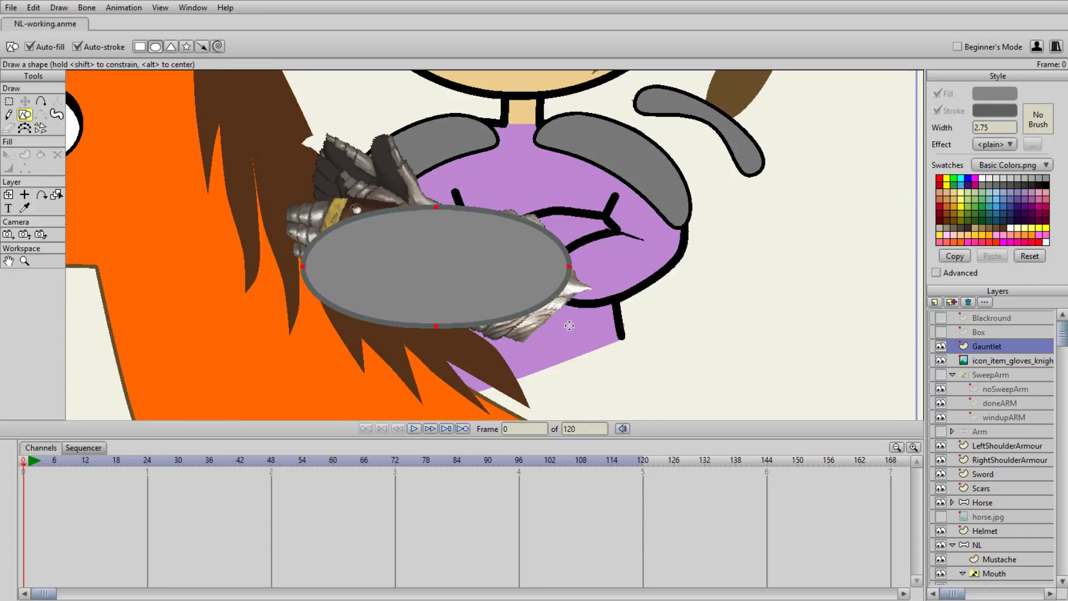
# - Set the oval's outline width to 2
pyautogui.click(8, 155)
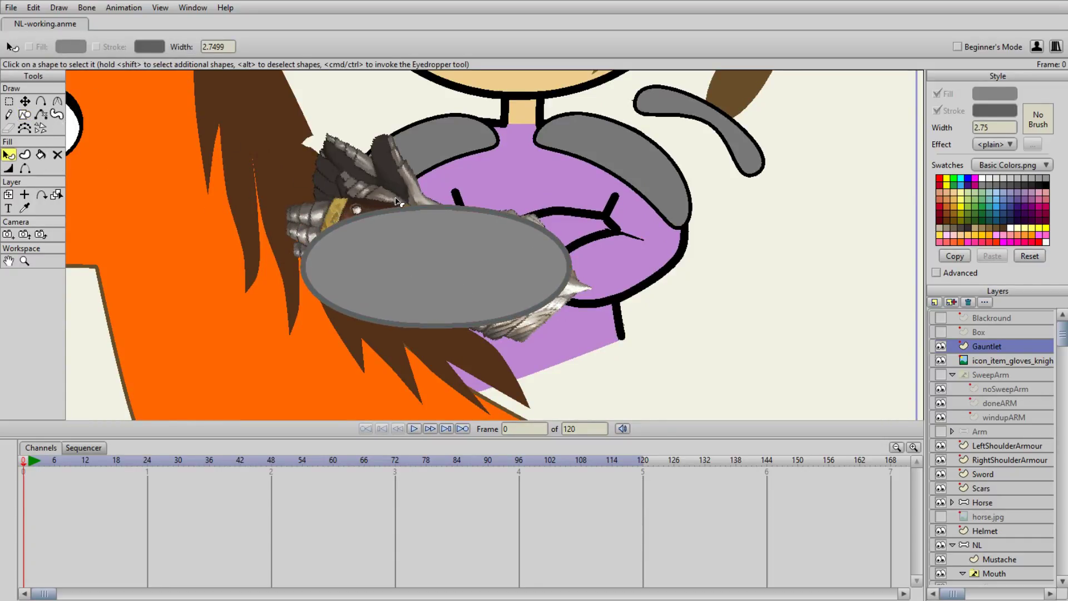
pyautogui.click(440, 218)
pyautogui.click(989, 128)
pyautogui.write('2')
pyautogui.press('Return')
pyautogui.click(569, 328)
pyautogui.scroll(1, 342, 240)
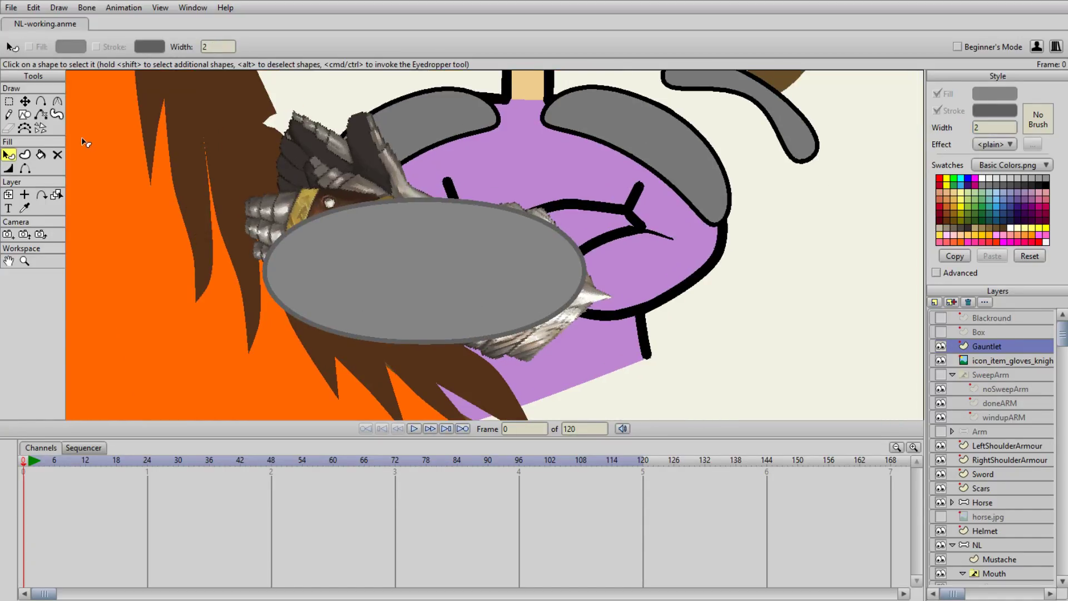
# - Fit the oval onto the glove by moving its right point to the cuff's lower corner and making that corner sharp
pyautogui.click(41, 101)
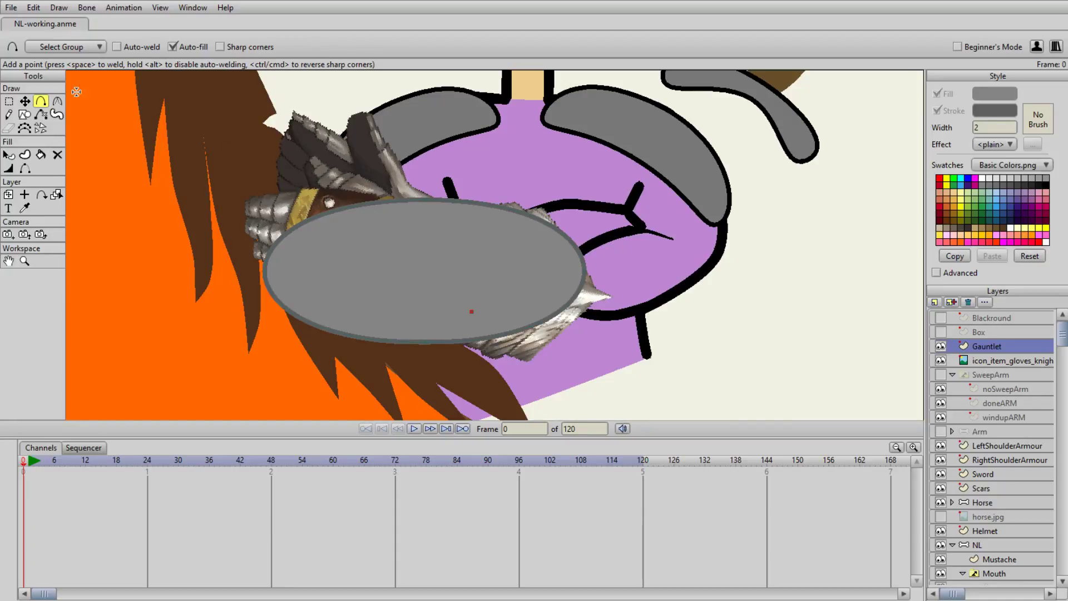
pyautogui.click(8, 101)
pyautogui.click(469, 314)
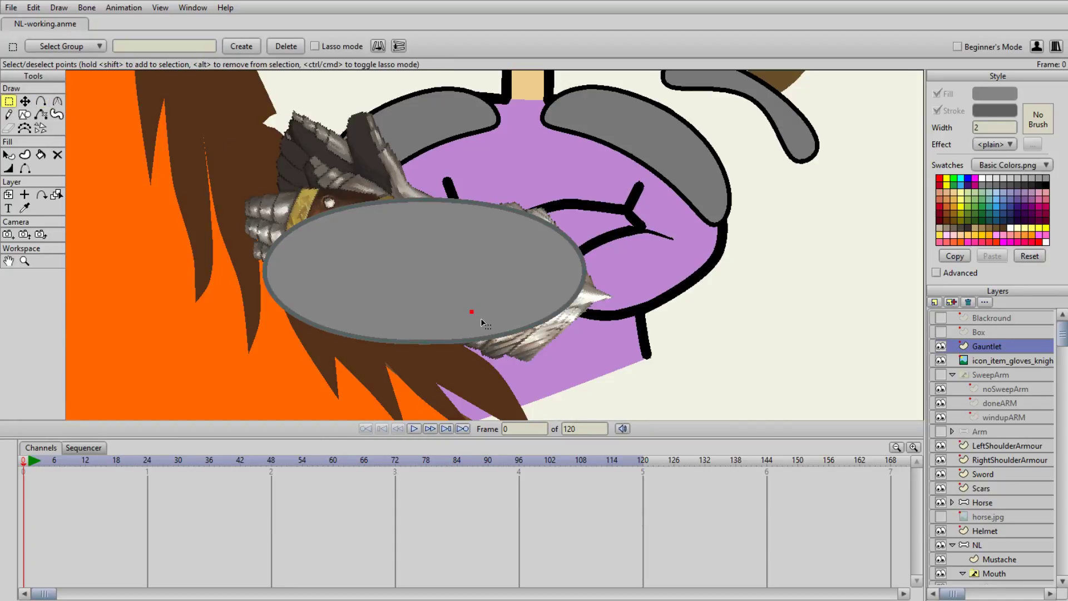
pyautogui.click(497, 322)
pyautogui.click(26, 101)
pyautogui.moveTo(553, 263); pyautogui.dragTo(481, 234)
pyautogui.moveTo(587, 254); pyautogui.dragTo(533, 359)
pyautogui.click(57, 101)
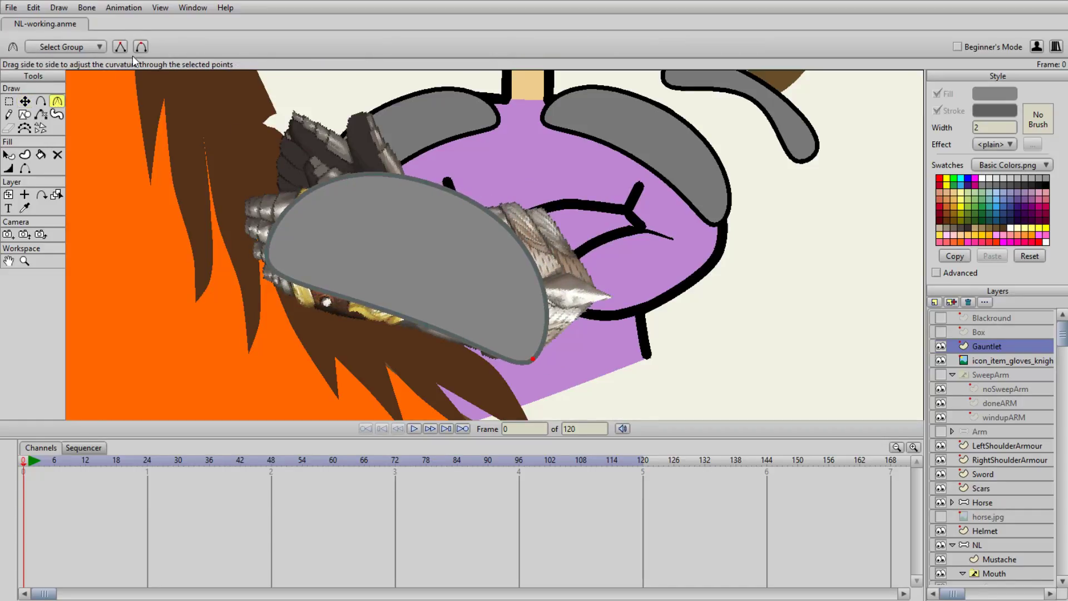
pyautogui.click(120, 47)
pyautogui.click(121, 47)
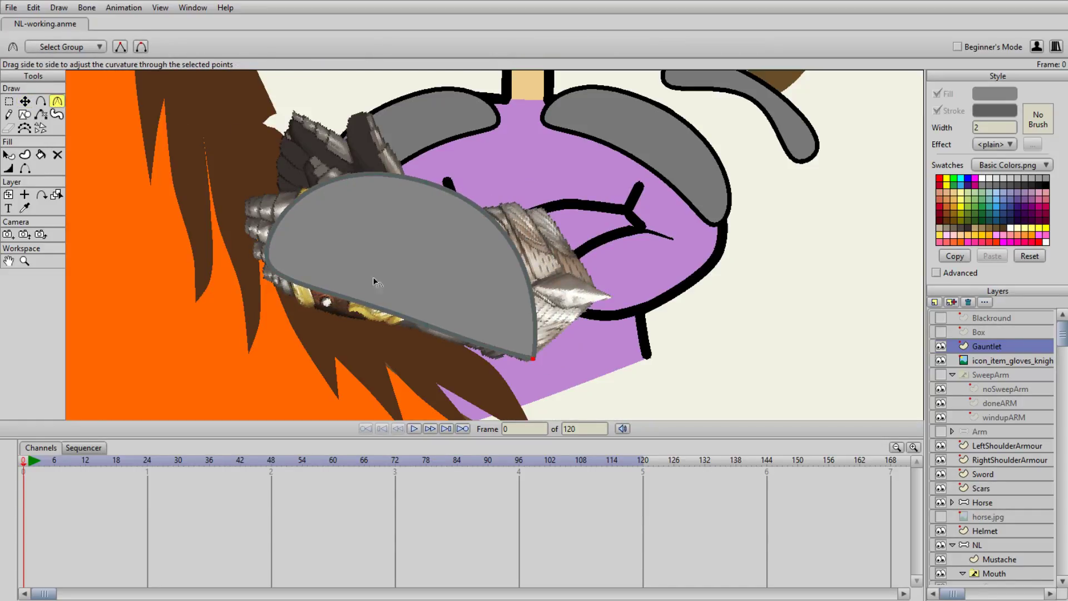
# - Add a point on the shape's cuff end, pull it to the cuff's spiked tip, and make it a sharp corner
pyautogui.click(41, 100)
pyautogui.click(533, 283)
pyautogui.press('t')
pyautogui.moveTo(534, 282); pyautogui.dragTo(599, 296)
pyautogui.click(59, 101)
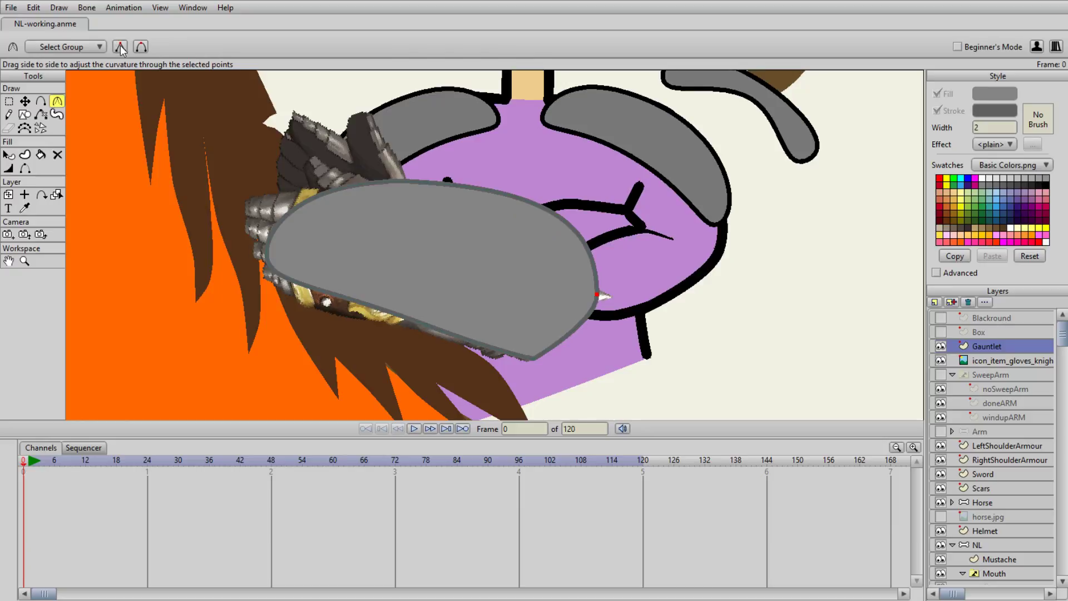
pyautogui.click(120, 47)
pyautogui.press('t')
pyautogui.moveTo(599, 293)
pyautogui.mouseDown()
pyautogui.moveTo(528, 318)
pyautogui.moveTo(601, 311)
pyautogui.moveTo(599, 297)
pyautogui.mouseUp()
# - Add points along the cuff's upper edge and fit them to the ridges in the glove image
pyautogui.press('a')
pyautogui.click(522, 210)
pyautogui.press('t')
pyautogui.click(522, 210)
pyautogui.click(522, 210)
pyautogui.moveTo(523, 211); pyautogui.dragTo(494, 212)
pyautogui.press('a')
pyautogui.click(482, 190)
pyautogui.press('t')
pyautogui.click(482, 191)
pyautogui.click(483, 191)
pyautogui.press('a')
pyautogui.click(467, 186)
pyautogui.press('t')
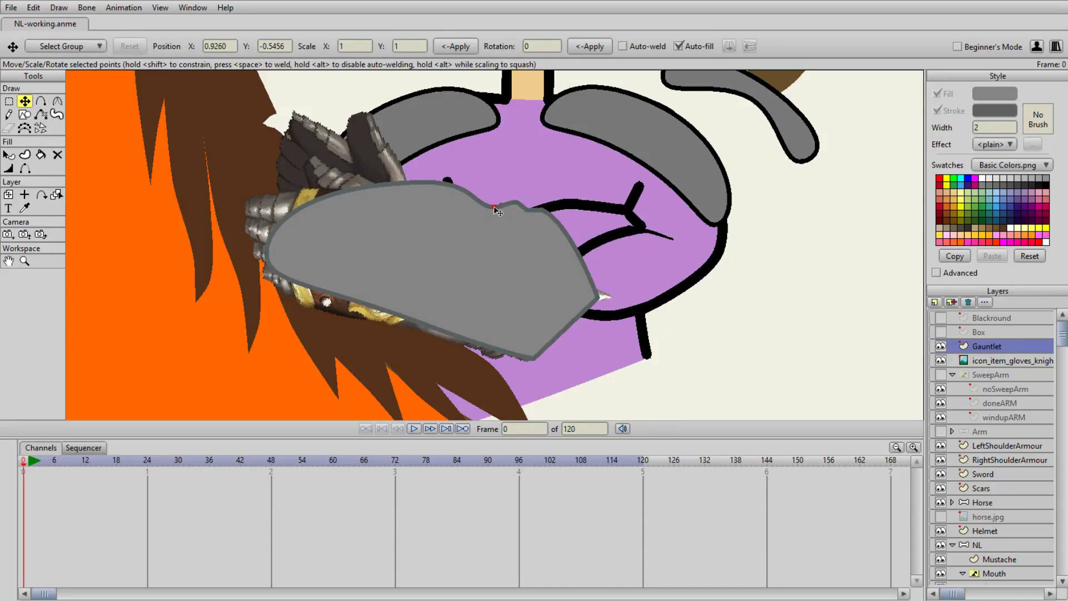
# - Reposition the shape's upper point and add points to follow the glove's wrist near the raised hand
pyautogui.hotkey('ctrl', 'a')
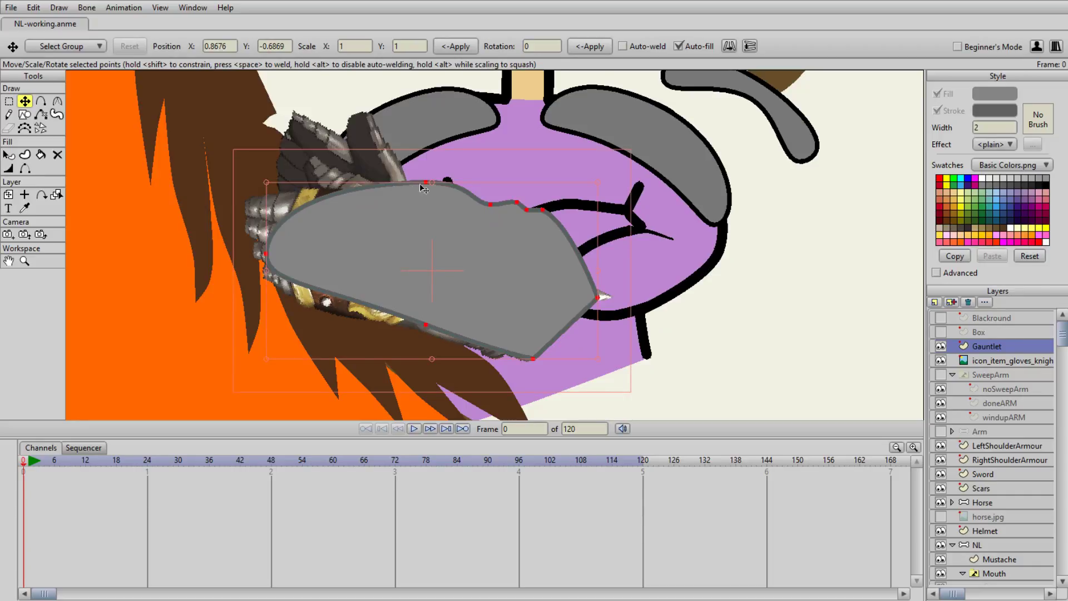
pyautogui.moveTo(434, 186); pyautogui.dragTo(395, 220)
pyautogui.press('a')
pyautogui.click(393, 222)
pyautogui.press('t')
pyautogui.press('a')
pyautogui.press('t')
pyautogui.scroll(4, 406, 216)
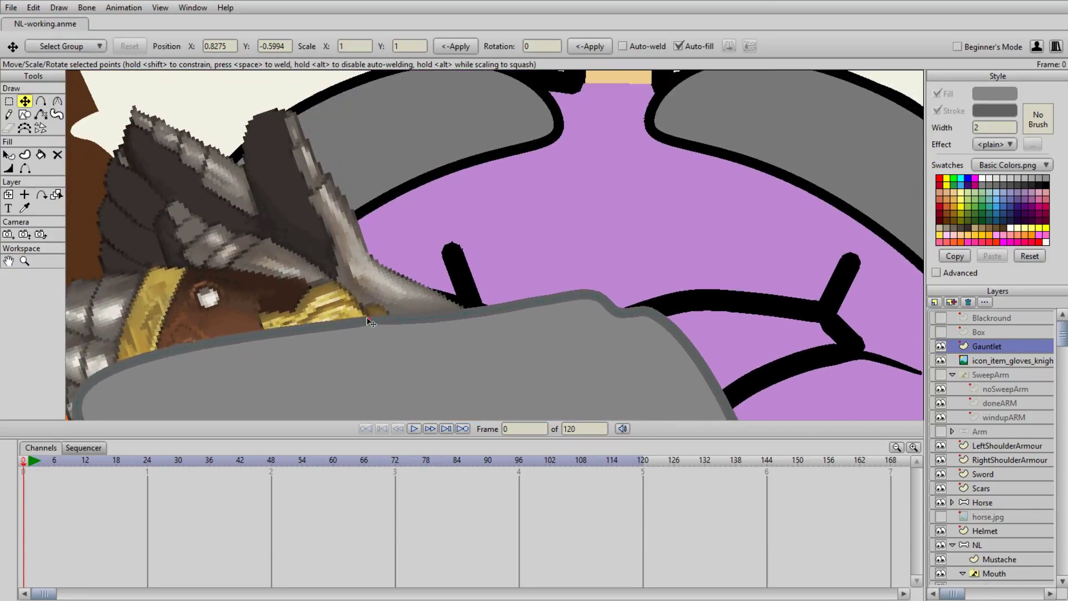
pyautogui.moveTo(393, 317); pyautogui.dragTo(396, 313)
# - Add and move points from the wrist up to the front thumb so the outline follows the thumb's upper edge
pyautogui.press('a')
pyautogui.click(322, 305)
pyautogui.press('t')
pyautogui.moveTo(322, 306); pyautogui.dragTo(319, 268)
pyautogui.moveTo(99, 383); pyautogui.dragTo(260, 348)
pyautogui.press('a')
pyautogui.click(373, 259)
pyautogui.press('t')
pyautogui.moveTo(374, 259); pyautogui.dragTo(342, 173)
pyautogui.press('a')
pyautogui.click(375, 221)
pyautogui.press('t')
pyautogui.press('a')
pyautogui.click(371, 208)
pyautogui.press('t')
pyautogui.press('a')
pyautogui.click(344, 202)
pyautogui.press('t')
pyautogui.press('a')
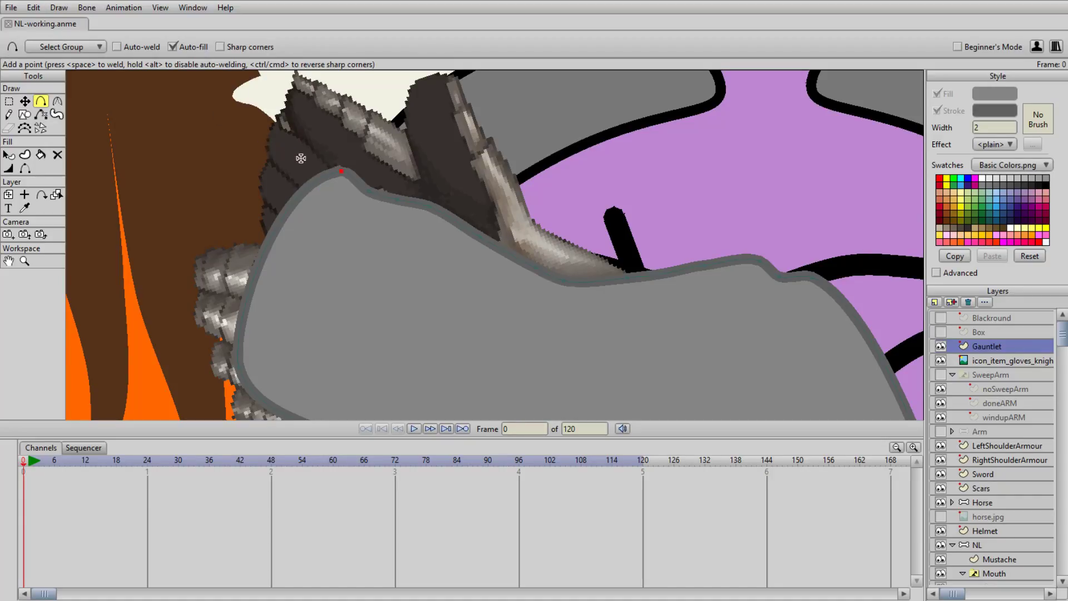
# - Add points around the thumb tip and form a sharp notch where the thumb meets the gold band
pyautogui.click(321, 179)
pyautogui.press('t')
pyautogui.press('a')
pyautogui.click(291, 205)
pyautogui.press('t')
pyautogui.moveTo(291, 205); pyautogui.dragTo(346, 231)
pyautogui.press('a')
pyautogui.press('t')
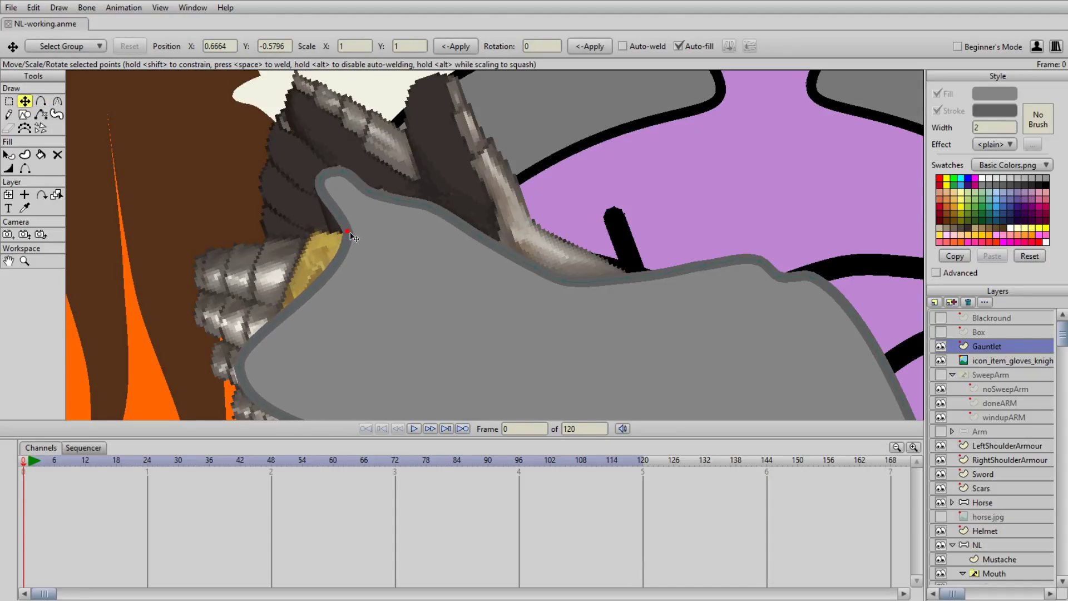
pyautogui.click(58, 101)
# - Add a point past the thumb notch, pull it to the top finger's tip, and make it a sharp corner
pyautogui.press('a')
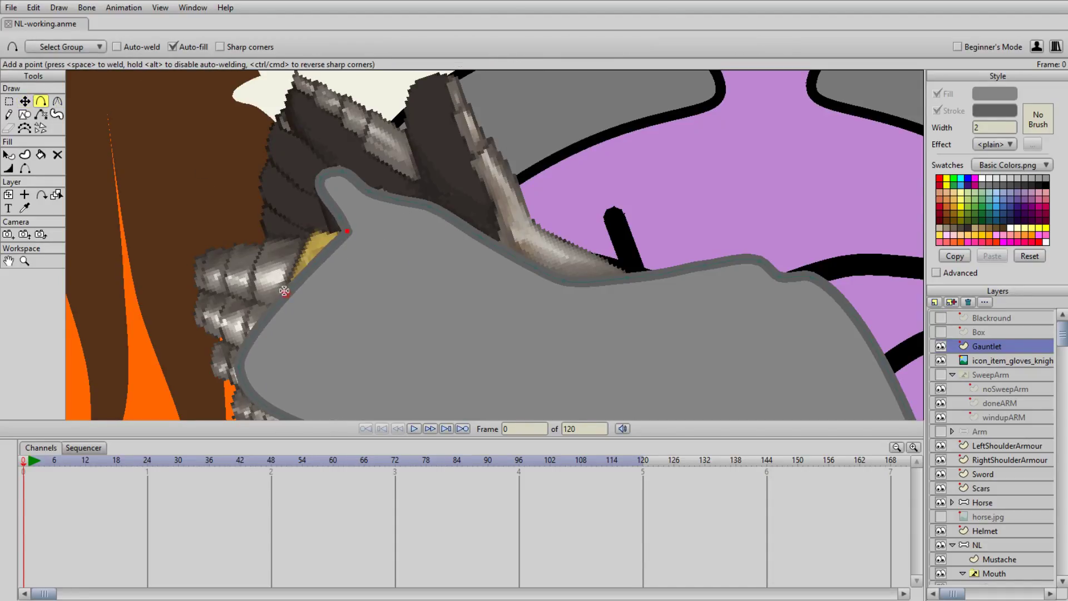
pyautogui.press('t')
pyautogui.moveTo(347, 232); pyautogui.dragTo(198, 252)
pyautogui.click(57, 101)
pyautogui.click(120, 47)
pyautogui.press('t')
# - Add points down the fingertips to follow the upper fingers, and delete a misplaced point
pyautogui.press('a')
pyautogui.click(204, 287)
pyautogui.press('t')
pyautogui.moveTo(204, 288); pyautogui.dragTo(275, 326)
pyautogui.press('a')
pyautogui.click(257, 232)
pyautogui.press('t')
pyautogui.press('a')
pyautogui.press('t')
pyautogui.press('a')
pyautogui.click(286, 282)
pyautogui.press('t')
pyautogui.press('Delete')
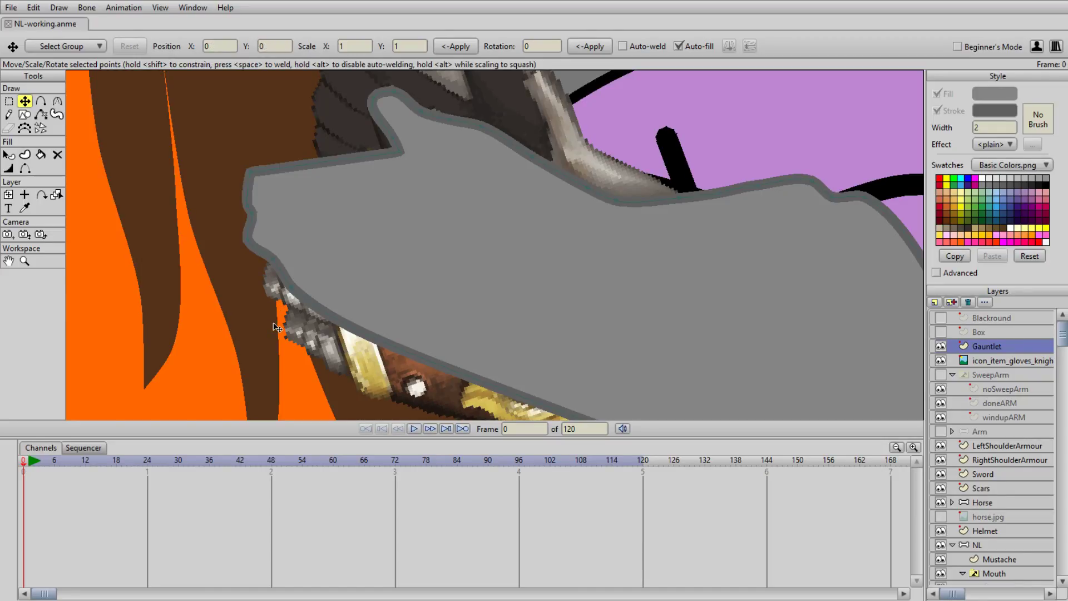
# - Add and move points around the lower fingertips so the outline covers the remaining fingers
pyautogui.press('a')
pyautogui.click(287, 283)
pyautogui.press('t')
pyautogui.moveTo(287, 283); pyautogui.dragTo(327, 166)
pyautogui.press('a')
pyautogui.click(311, 363)
pyautogui.press('t')
pyautogui.press('a')
pyautogui.click(364, 376)
pyautogui.press('t')
# - Add points along the hand's underside and move the lower edge onto the bottom of the brown and gold band
pyautogui.press('a')
pyautogui.click(350, 177)
pyautogui.press('t')
pyautogui.press('a')
pyautogui.click(434, 176)
pyautogui.press('t')
pyautogui.moveTo(434, 176)
pyautogui.mouseDown()
pyautogui.moveTo(442, 187)
pyautogui.moveTo(439, 97)
pyautogui.moveTo(432, 185)
pyautogui.mouseUp()
pyautogui.moveTo(532, 173); pyautogui.dragTo(451, 230)
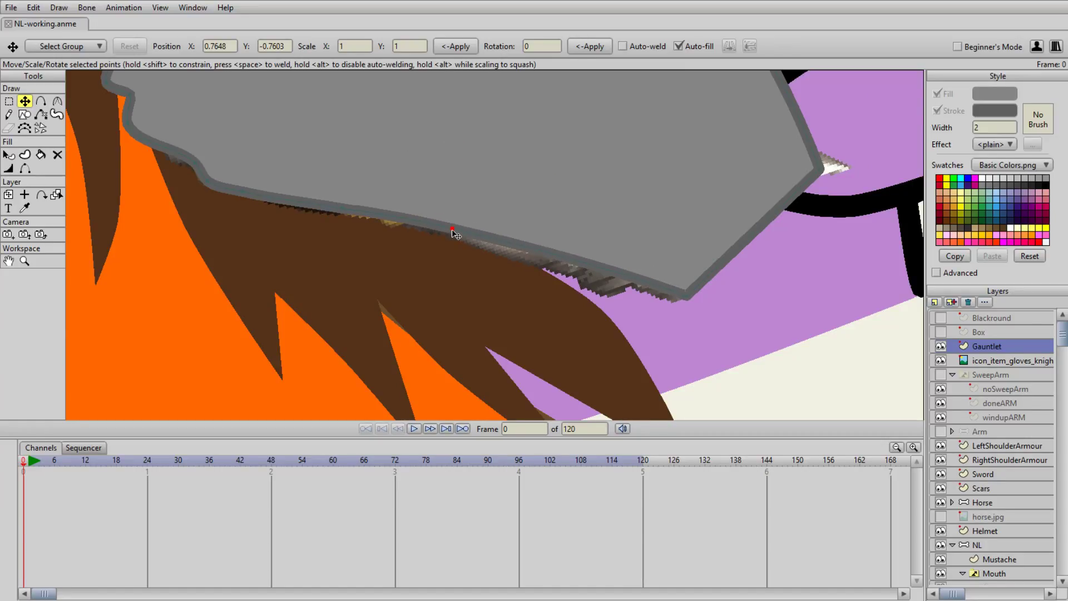
# - Add a point on the forearm's underside and move the cuff's bottom corner onto the glove image
pyautogui.press('a')
pyautogui.click(543, 251)
pyautogui.press('t')
pyautogui.moveTo(542, 253); pyautogui.dragTo(572, 274)
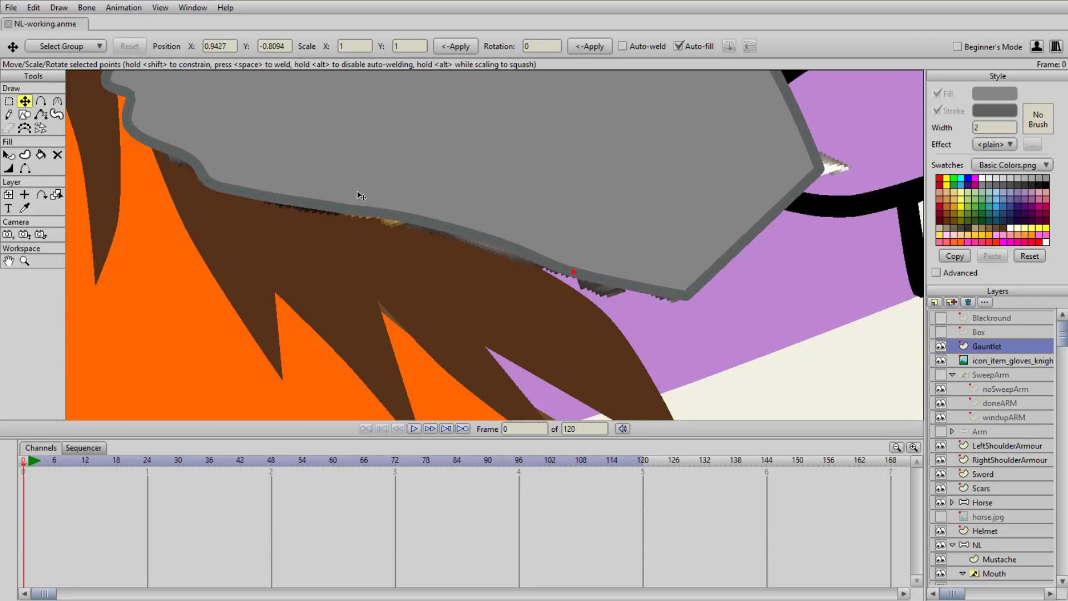
pyautogui.hotkey('ctrl', 'a')
pyautogui.click(452, 229)
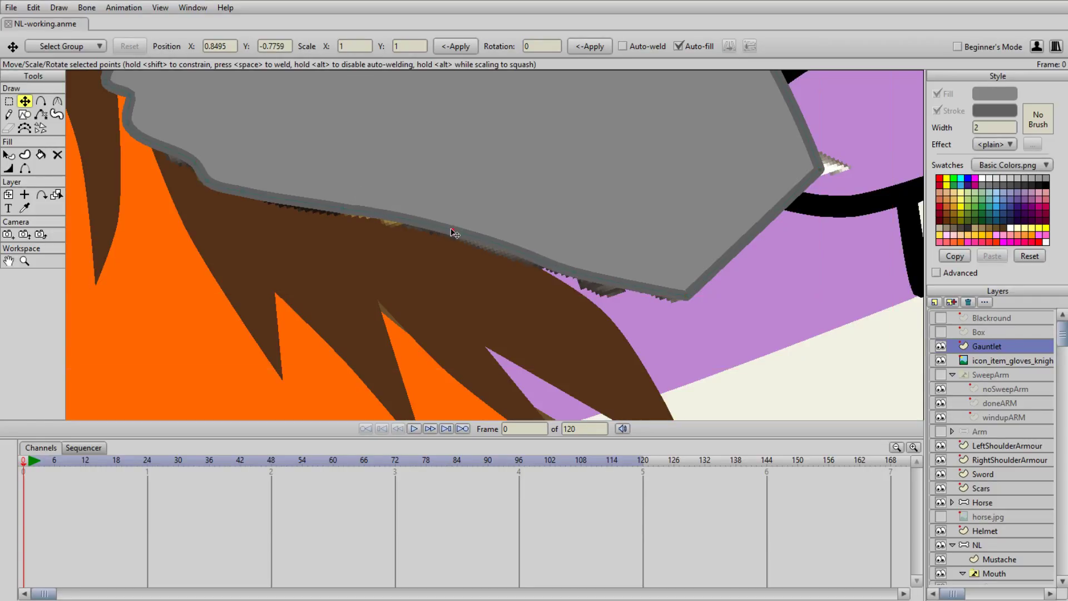
pyautogui.moveTo(685, 301); pyautogui.dragTo(545, 270)
# - Add points along the cuff's lower edge and shape them to its bumps and dip
pyautogui.press('a')
pyautogui.click(653, 292)
pyautogui.press('t')
pyautogui.press('a')
pyautogui.click(607, 277)
pyautogui.press('t')
pyautogui.press('a')
pyautogui.click(581, 280)
pyautogui.press('t')
pyautogui.press('a')
pyautogui.click(566, 278)
pyautogui.press('t')
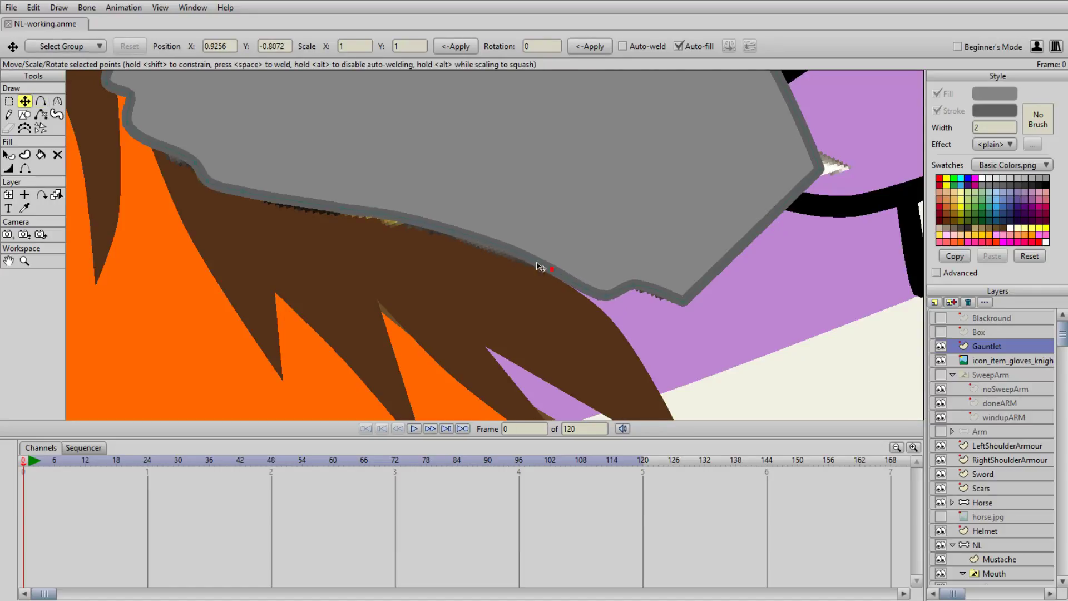
# - Hide the Gauntlet layer to reveal the glove image's details beneath it
pyautogui.scroll(-5, 488, 239)
pyautogui.scroll(2, 506, 239)
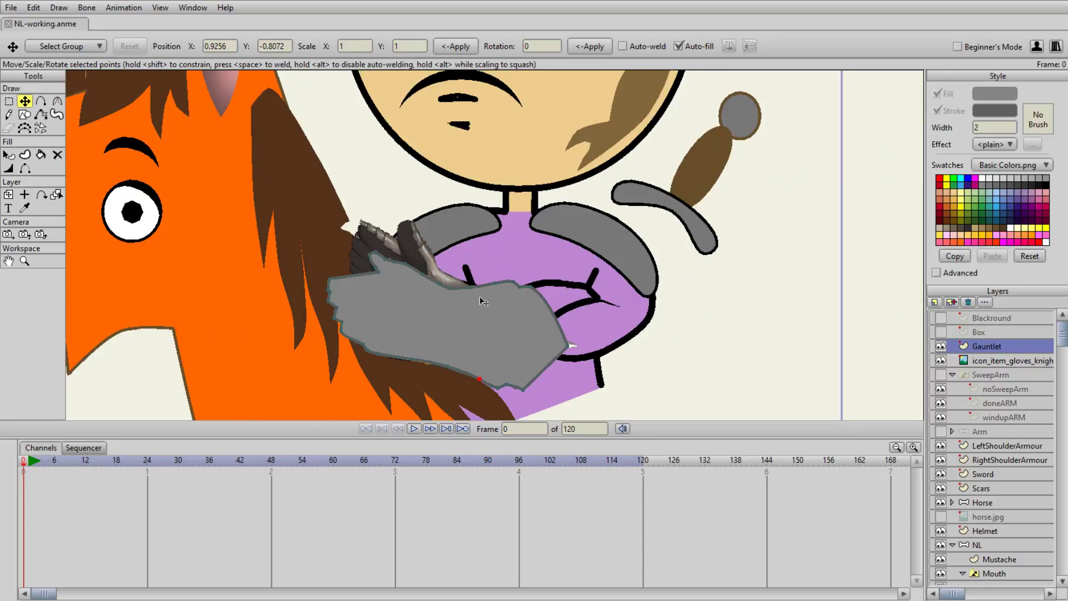
pyautogui.scroll(-3, 499, 173)
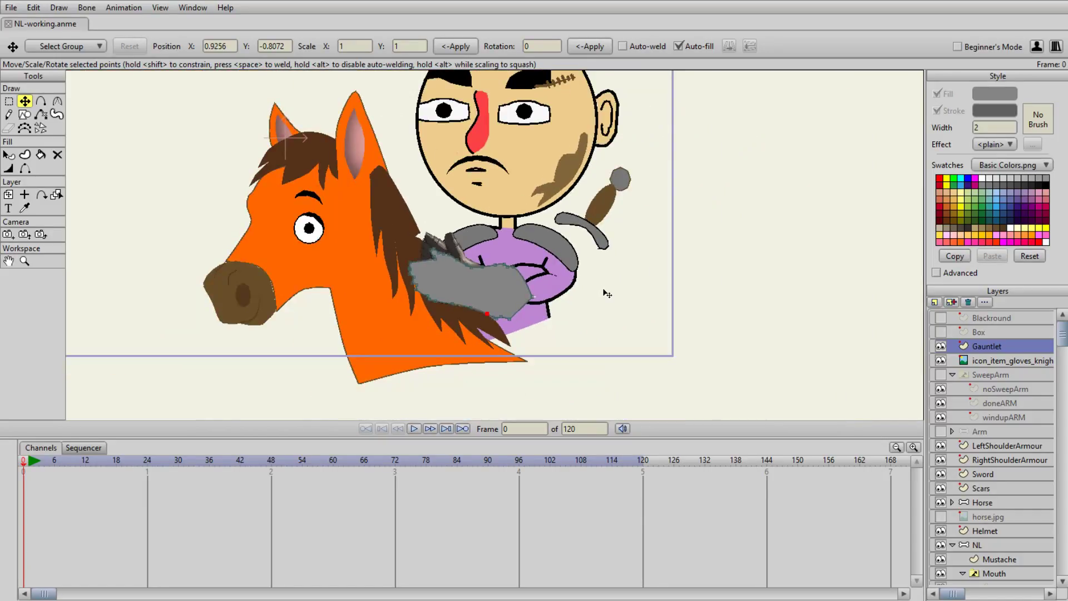
pyautogui.click(940, 348)
pyautogui.click(940, 347)
pyautogui.click(940, 347)
pyautogui.scroll(3, 521, 315)
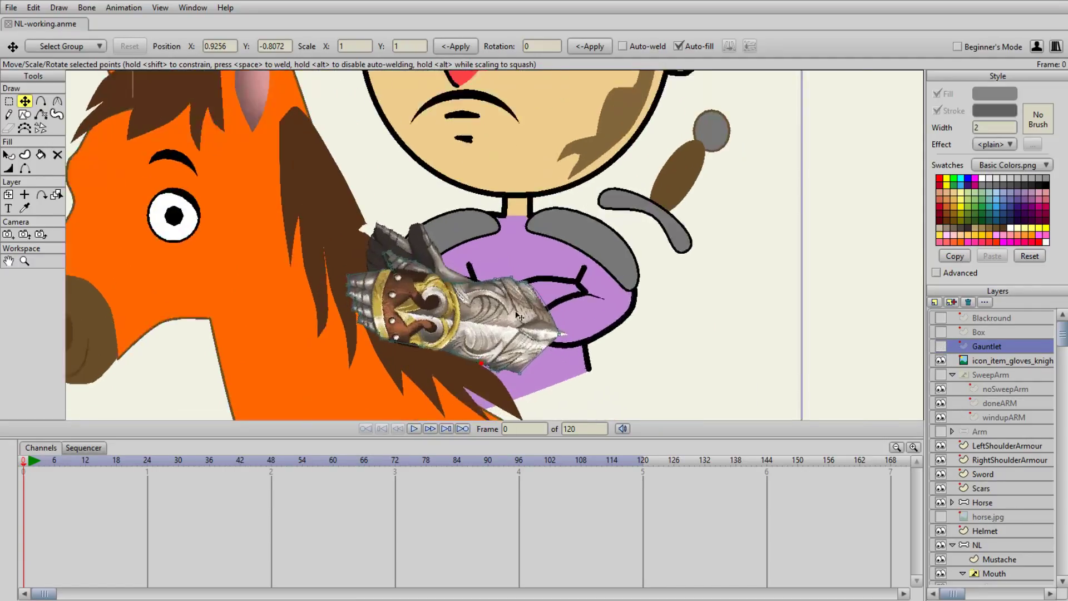
pyautogui.scroll(4, 521, 314)
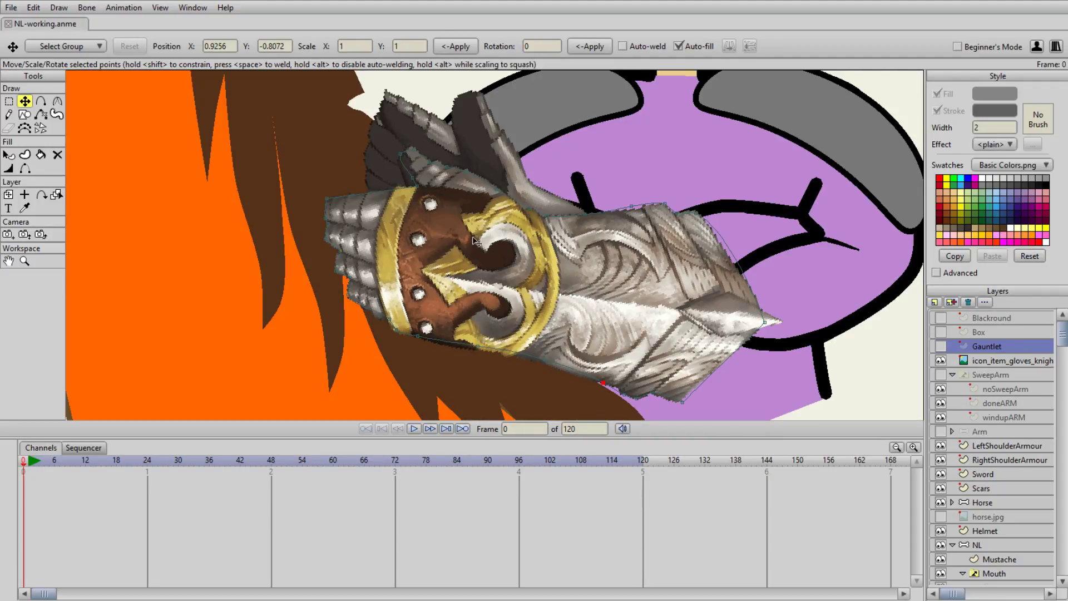
pyautogui.click(374, 303)
pyautogui.click(33, 8)
pyautogui.click(41, 20)
# - Move the thumb tip's point onto the glove image's outline and show the Gauntlet layer again
pyautogui.scroll(3, 345, 195)
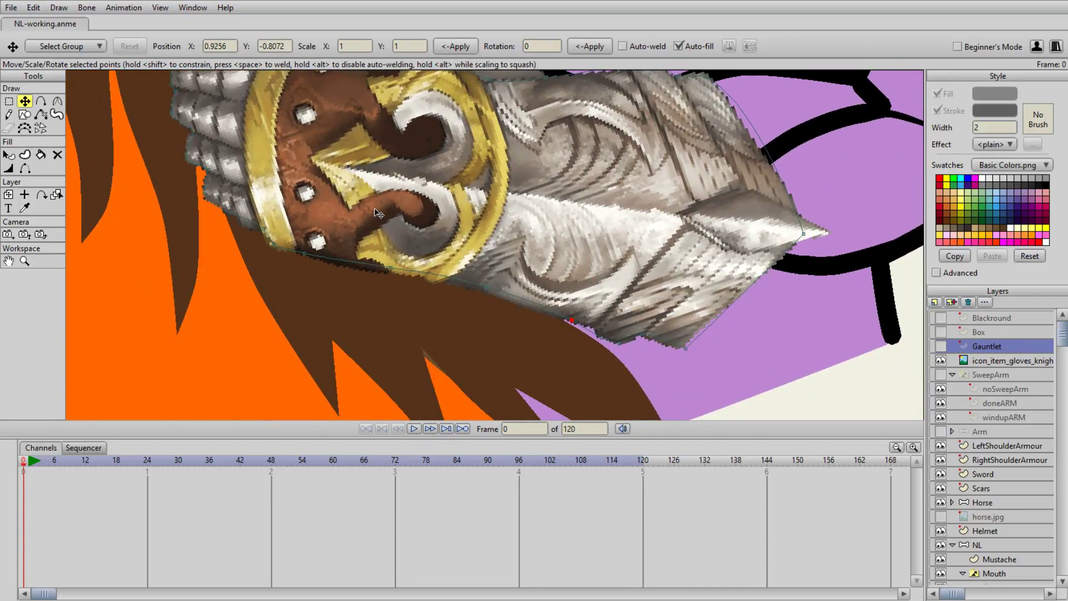
pyautogui.scroll(-3, 378, 213)
pyautogui.scroll(5, 372, 220)
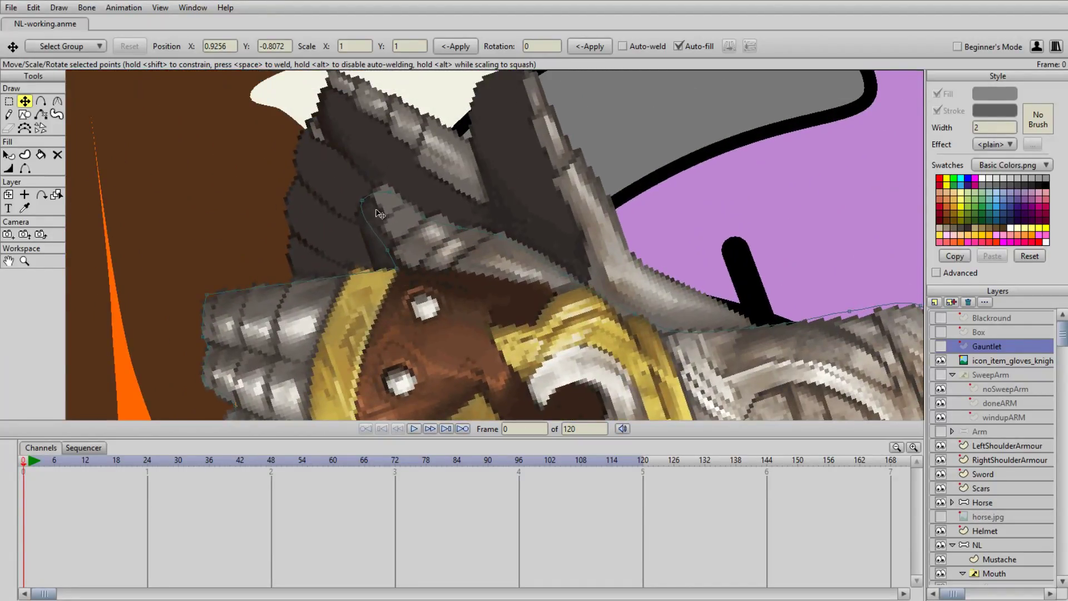
pyautogui.moveTo(362, 201)
pyautogui.mouseDown()
pyautogui.moveTo(392, 189)
pyautogui.moveTo(379, 193)
pyautogui.mouseUp()
pyautogui.scroll(-5, 379, 200)
pyautogui.click(939, 346)
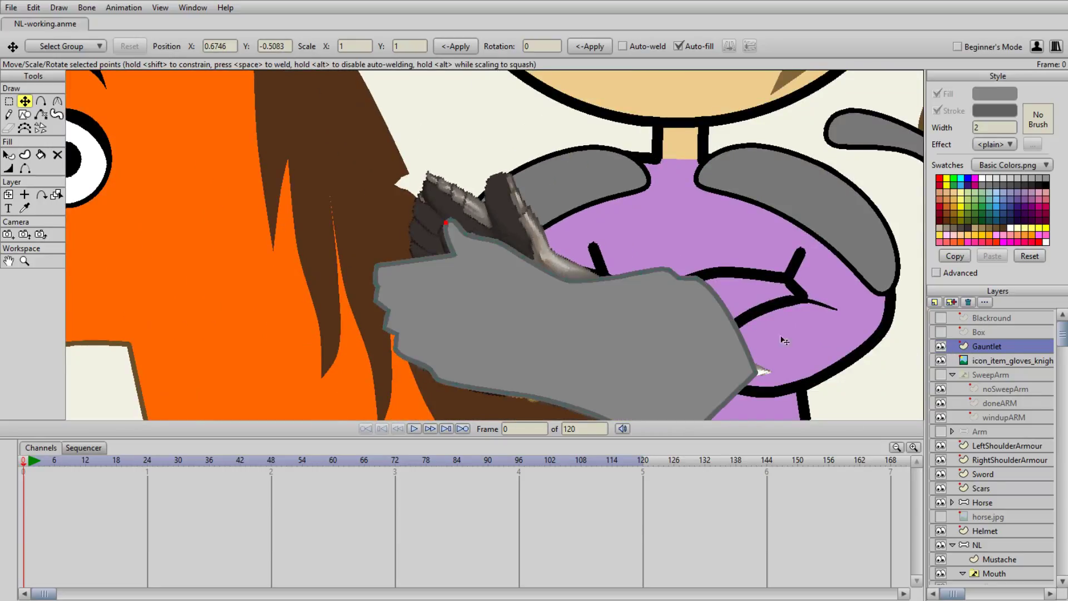
# - Turn off the stroke of the grey gauntlet shape
pyautogui.click(8, 154)
pyautogui.click(484, 299)
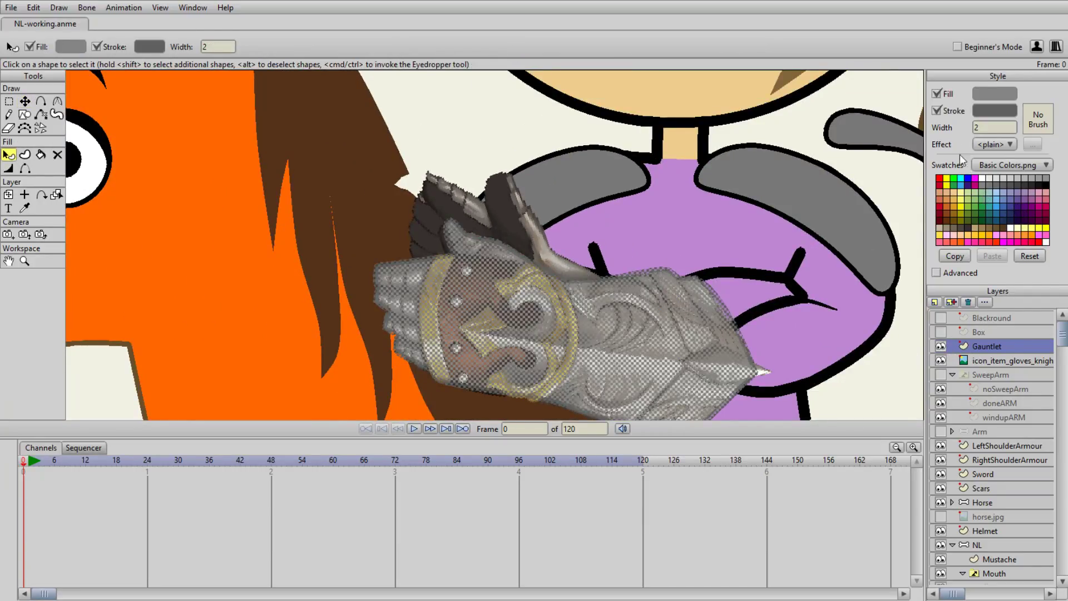
pyautogui.click(937, 110)
# - Add points along both sides of the gauntlet's thumb and shape them into bumps that follow the glove image
pyautogui.scroll(5, 729, 283)
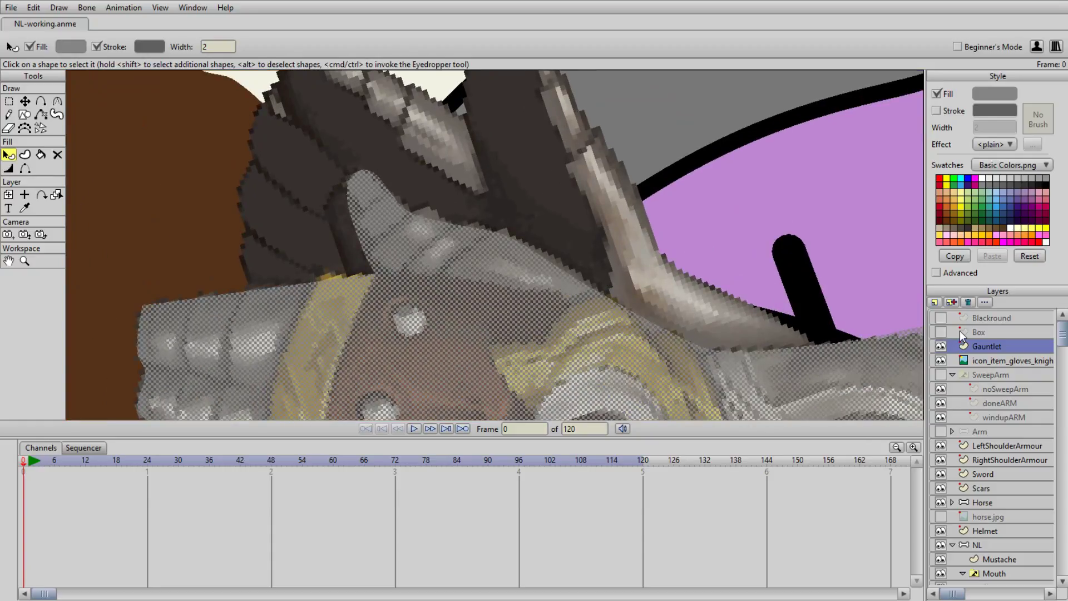
pyautogui.press('t')
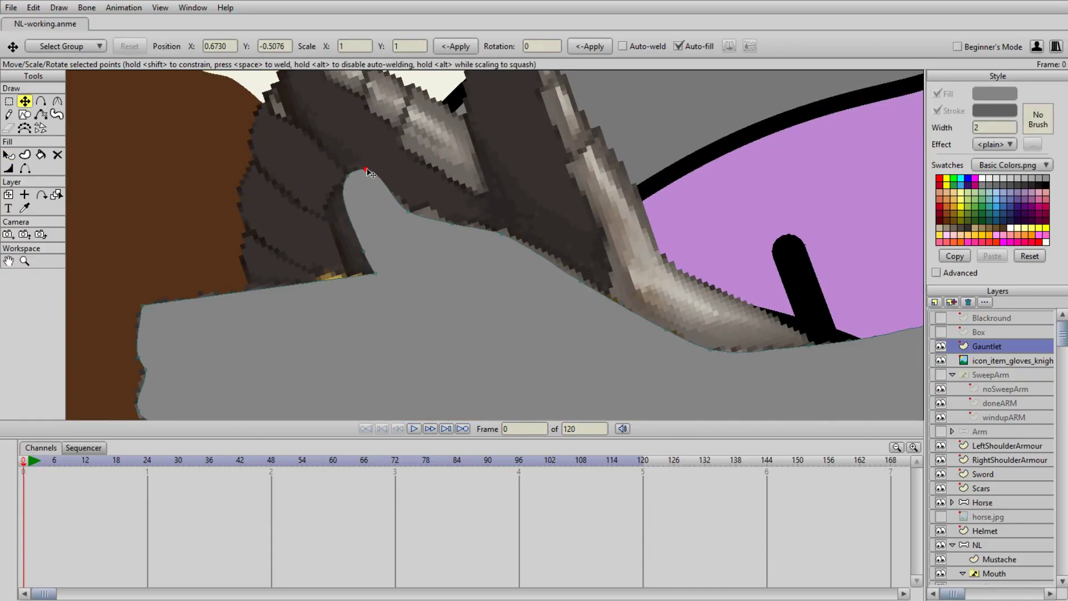
pyautogui.press('a')
pyautogui.press('t')
pyautogui.moveTo(420, 213); pyautogui.dragTo(368, 253)
pyautogui.press('a')
pyautogui.click(372, 249)
pyautogui.press('t')
pyautogui.scroll(-2, 426, 251)
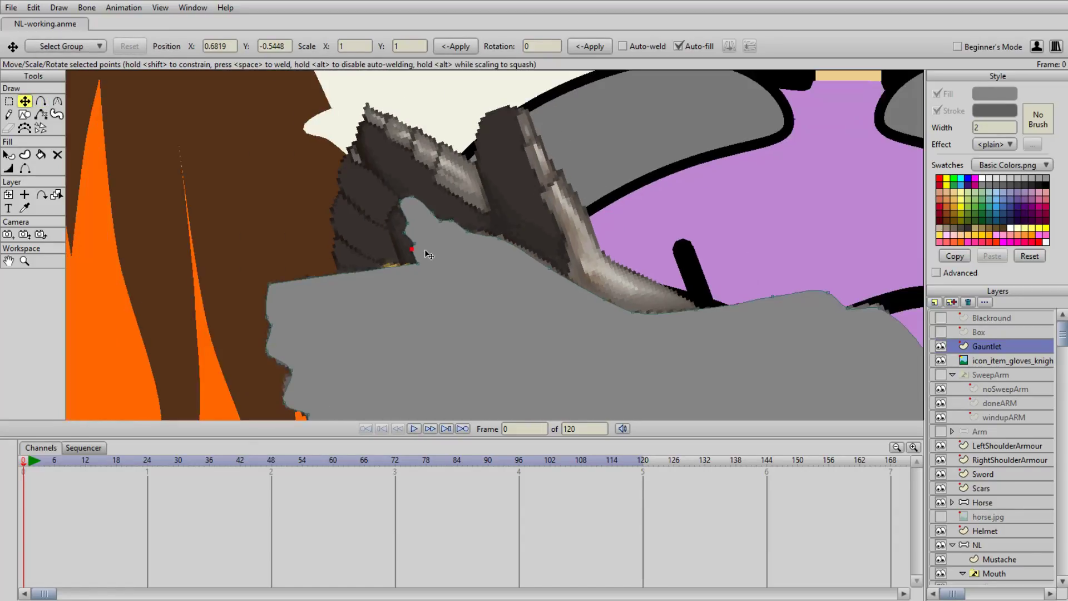
# - Move the points on the upper edge behind the thumb onto the glove image's outline
pyautogui.scroll(3, 421, 252)
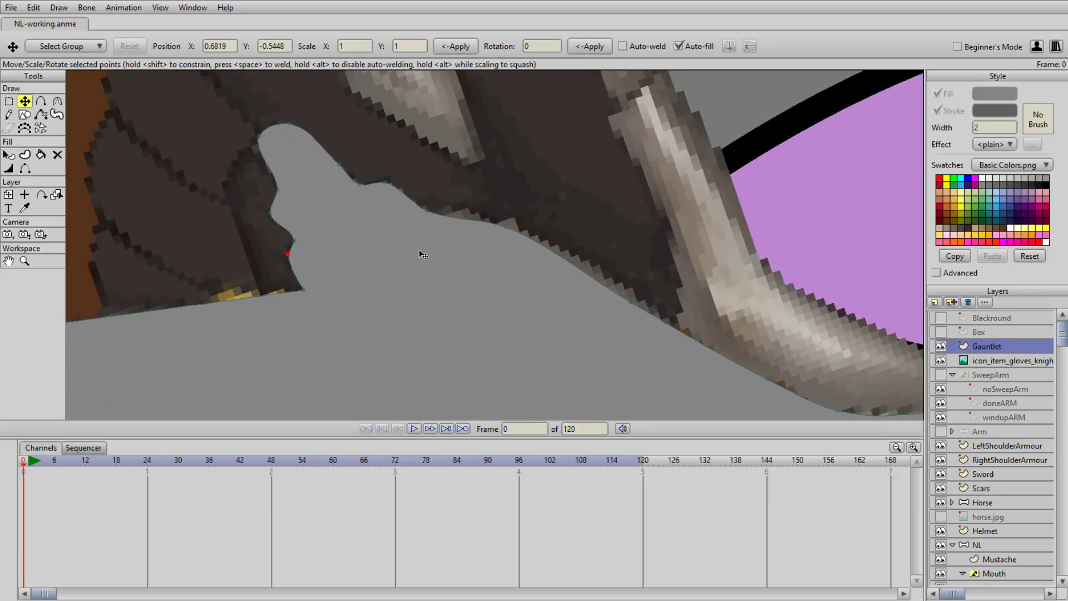
pyautogui.scroll(6, 443, 273)
pyautogui.moveTo(428, 213); pyautogui.dragTo(428, 209)
pyautogui.moveTo(504, 228)
pyautogui.mouseDown()
pyautogui.moveTo(421, 220)
pyautogui.moveTo(431, 245)
pyautogui.moveTo(460, 208)
pyautogui.moveTo(499, 218)
pyautogui.mouseUp()
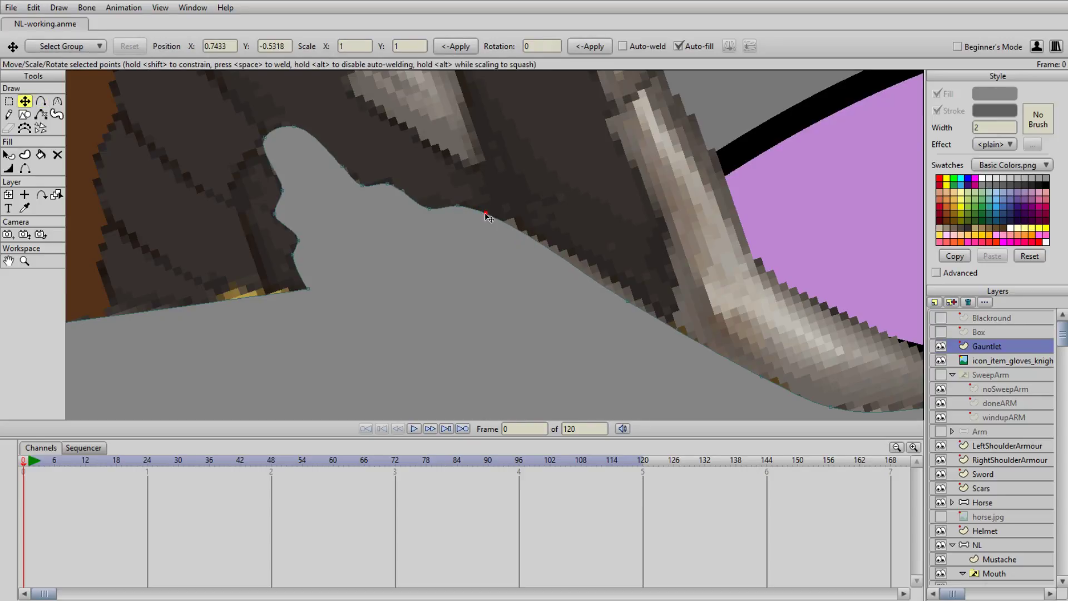
pyautogui.scroll(-6, 605, 327)
pyautogui.scroll(6, 605, 309)
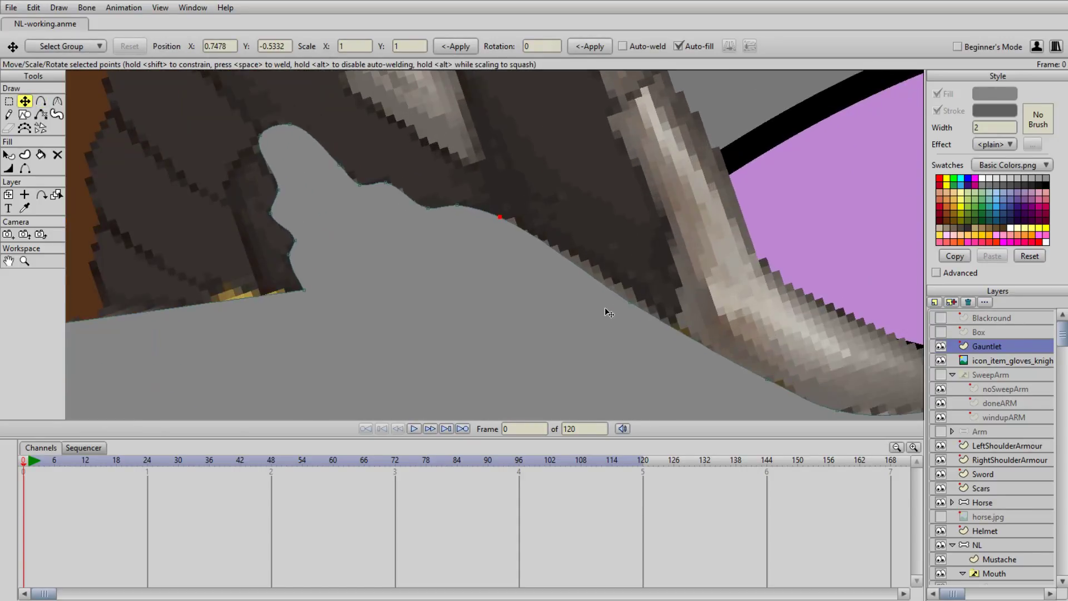
# - Add a point on the slope between thumb and forearm and raise it to the glove image's edge
pyautogui.moveTo(509, 227); pyautogui.dragTo(424, 219)
pyautogui.press('a')
pyautogui.click(506, 272)
pyautogui.press('t')
pyautogui.moveTo(509, 271); pyautogui.dragTo(518, 260)
pyautogui.moveTo(535, 308); pyautogui.dragTo(446, 256)
pyautogui.moveTo(352, 190); pyautogui.dragTo(333, 177)
# - Adjust the corner at the thumb's base and shape the fist's upper edge to the glove image
pyautogui.scroll(-3, 552, 270)
pyautogui.scroll(1, 482, 281)
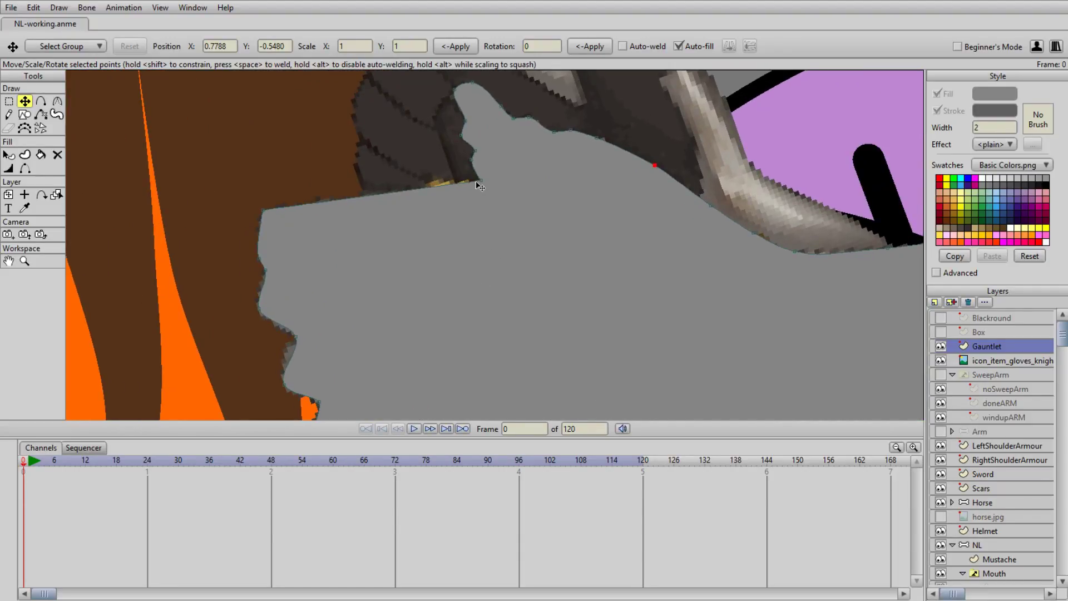
pyautogui.scroll(2, 432, 188)
pyautogui.moveTo(495, 234)
pyautogui.mouseDown()
pyautogui.moveTo(580, 332)
pyautogui.moveTo(517, 278)
pyautogui.moveTo(499, 234)
pyautogui.mouseUp()
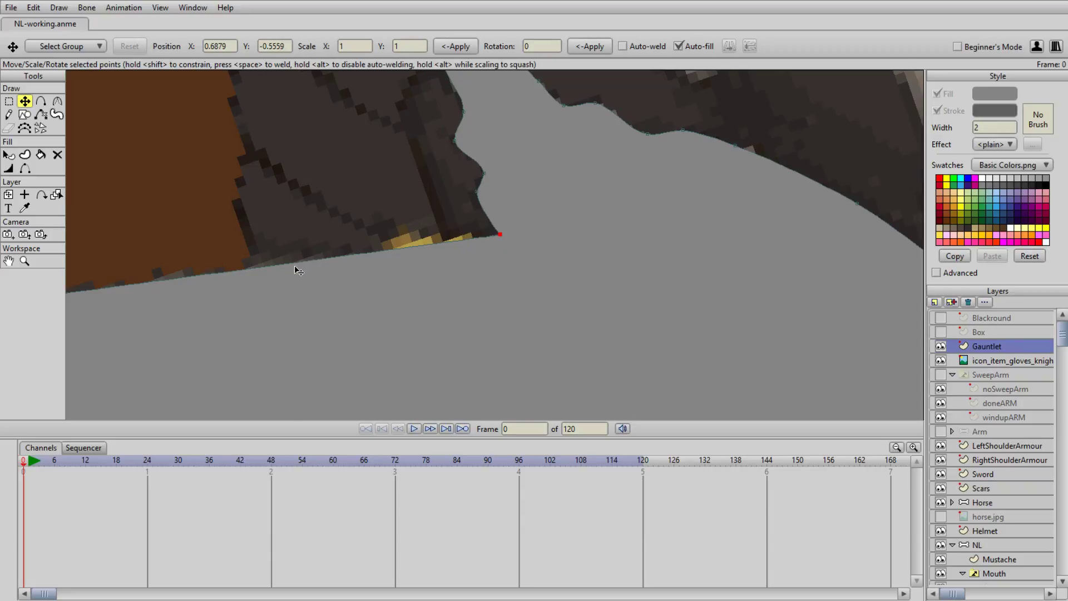
pyautogui.scroll(-3, 165, 311)
pyautogui.moveTo(346, 259)
pyautogui.mouseDown()
pyautogui.moveTo(391, 303)
pyautogui.moveTo(474, 289)
pyautogui.moveTo(539, 225)
pyautogui.moveTo(500, 227)
pyautogui.moveTo(509, 245)
pyautogui.moveTo(515, 228)
pyautogui.moveTo(506, 238)
pyautogui.moveTo(449, 233)
pyautogui.moveTo(450, 251)
pyautogui.moveTo(404, 241)
pyautogui.moveTo(364, 252)
pyautogui.moveTo(352, 269)
pyautogui.moveTo(396, 290)
pyautogui.moveTo(345, 267)
pyautogui.mouseUp()
# - Add more points along the fist's upper edge and curve it over the gold band and finger plates
pyautogui.press('a')
pyautogui.press('t')
pyautogui.press('a')
pyautogui.click(398, 249)
pyautogui.press('t')
pyautogui.click(397, 252)
pyautogui.press('a')
pyautogui.click(389, 251)
pyautogui.press('t')
# - Add a point near the fist's upper front corner and round the corner around the first finger
pyautogui.press('a')
pyautogui.click(343, 284)
pyautogui.press('t')
pyautogui.click(344, 285)
pyautogui.click(340, 285)
pyautogui.click(343, 285)
pyautogui.moveTo(342, 284); pyautogui.dragTo(334, 287)
# - Move the points on the front of the upper fingers onto the glove image's outline
pyautogui.scroll(-4, 452, 308)
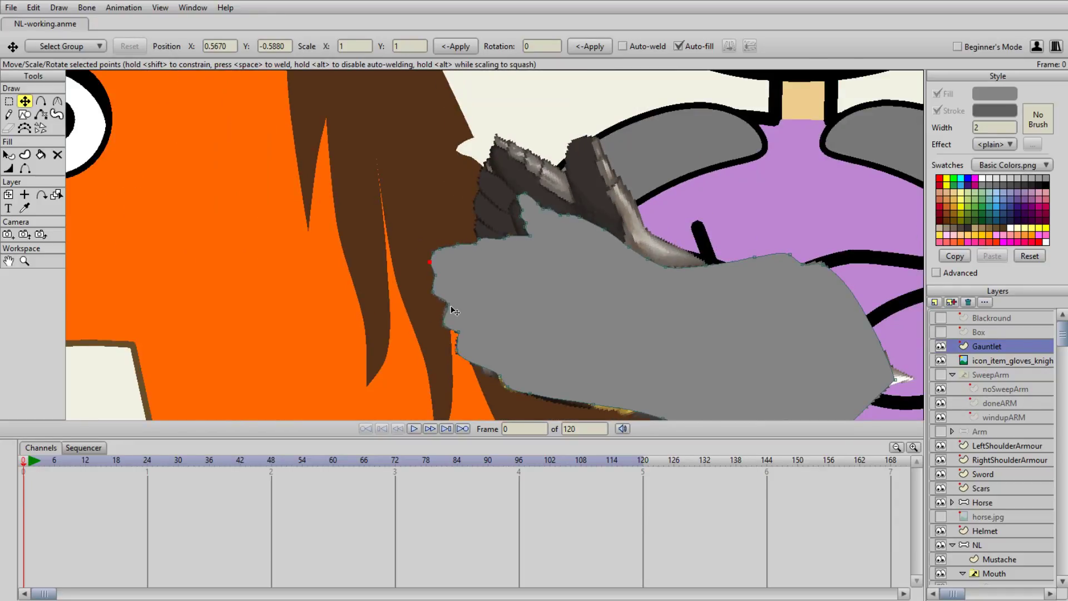
pyautogui.scroll(4, 615, 224)
pyautogui.scroll(-8, 595, 278)
pyautogui.scroll(9, 592, 282)
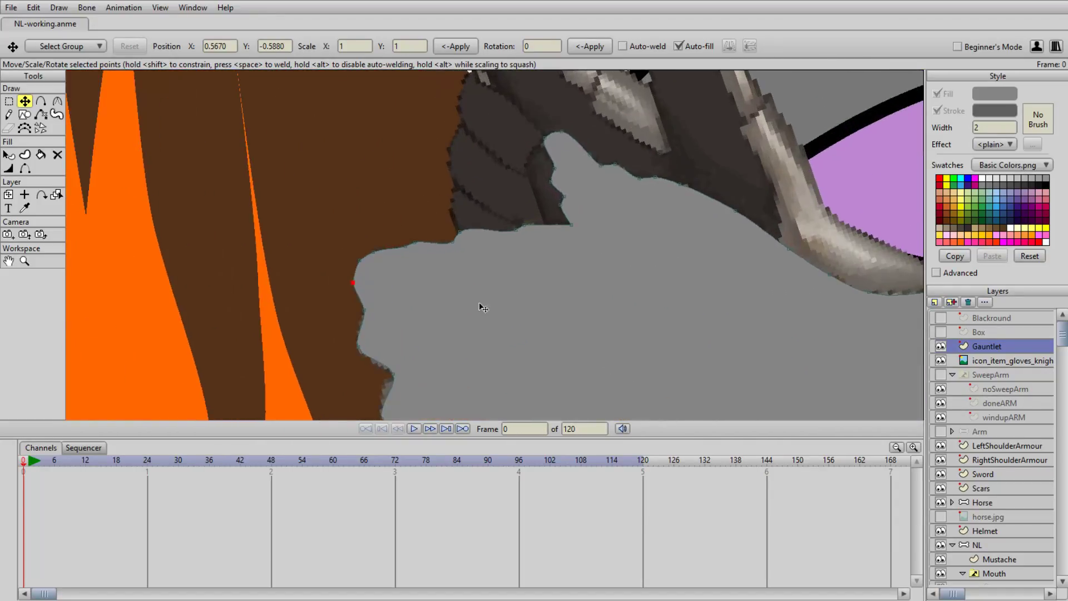
pyautogui.scroll(3, 484, 303)
pyautogui.moveTo(333, 225); pyautogui.dragTo(322, 291)
pyautogui.moveTo(374, 324); pyautogui.dragTo(370, 328)
pyautogui.moveTo(431, 326); pyautogui.dragTo(465, 193)
# - Add a point on the front of the fist's middle finger and shape the lower fingers' bumps to the glove image
pyautogui.click(390, 227)
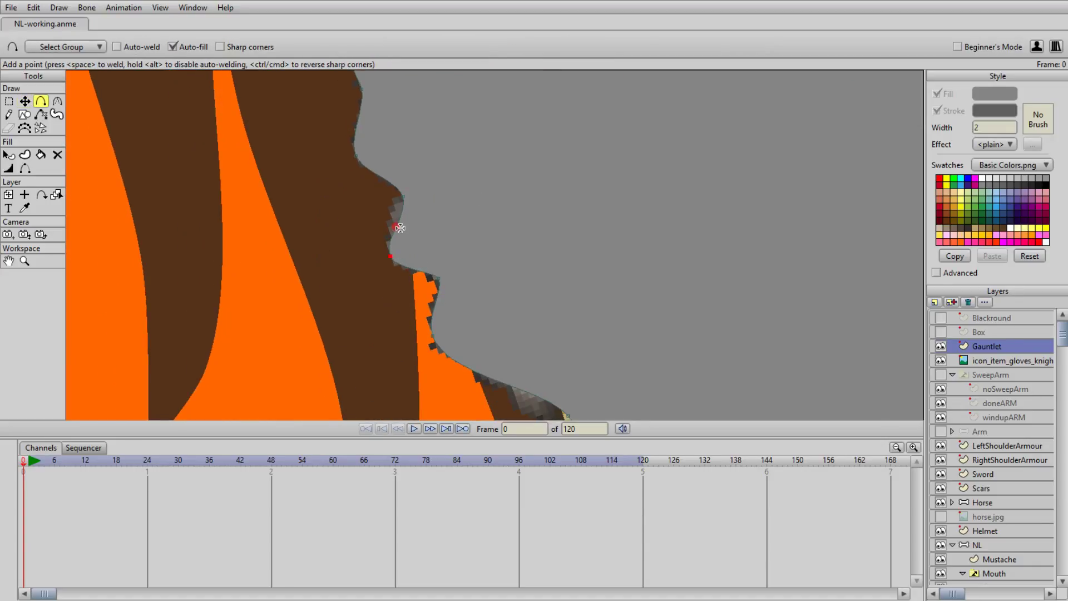
pyautogui.moveTo(391, 224); pyautogui.dragTo(403, 194)
pyautogui.click(58, 102)
pyautogui.click(120, 47)
pyautogui.press('t')
pyautogui.click(439, 278)
pyautogui.moveTo(433, 334); pyautogui.dragTo(426, 333)
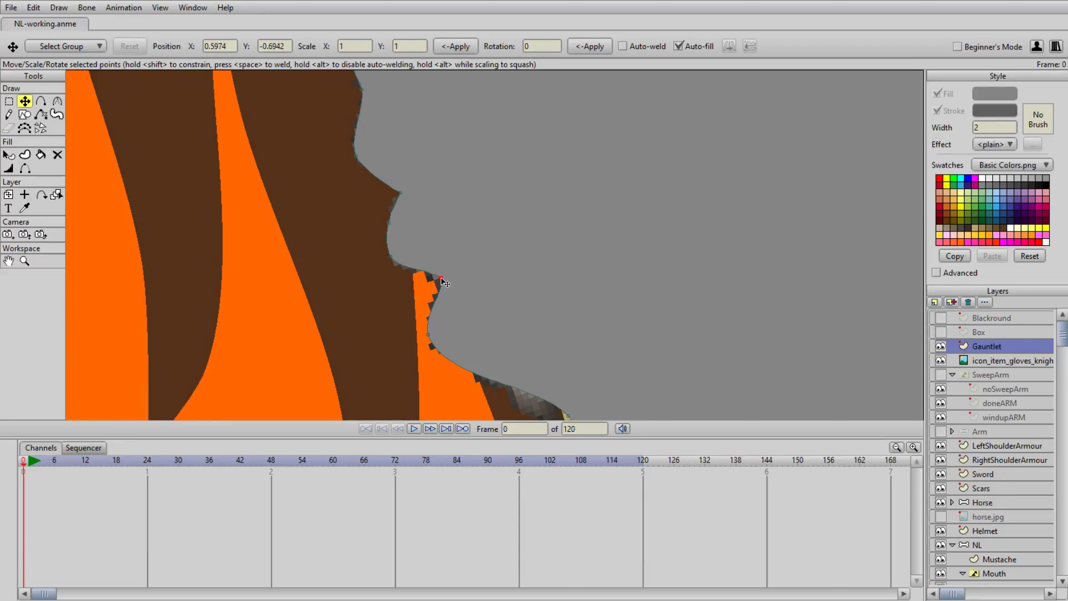
# - Move the points at the fist's lower corner outward and add points along the lowest finger's underside to cover the glove image
pyautogui.scroll(-3, 630, 358)
pyautogui.moveTo(532, 334)
pyautogui.mouseDown()
pyautogui.moveTo(538, 325)
pyautogui.moveTo(527, 341)
pyautogui.mouseUp()
pyautogui.moveTo(544, 352); pyautogui.dragTo(543, 357)
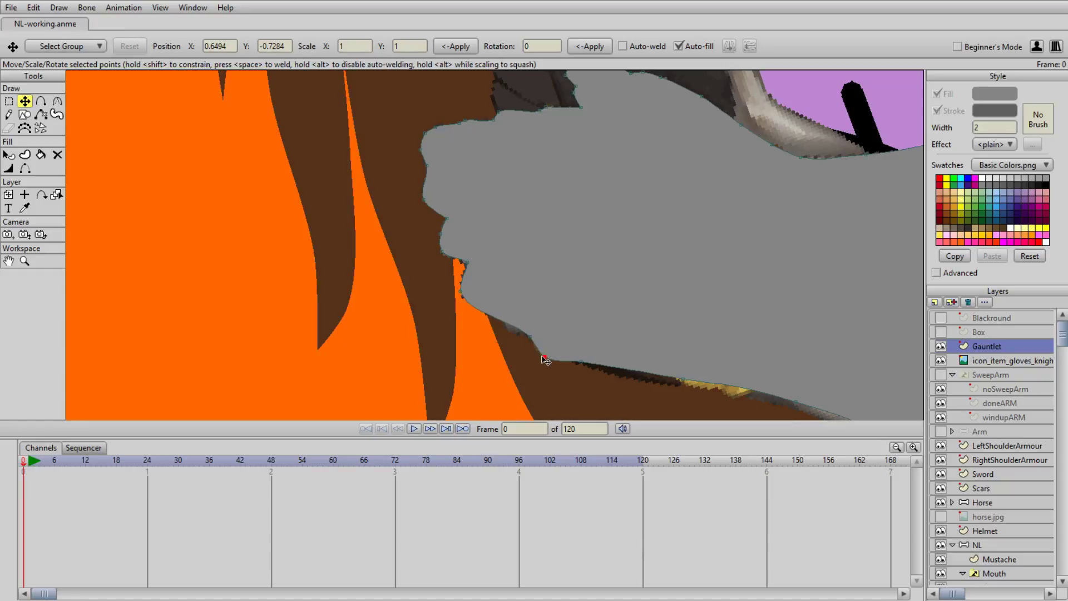
pyautogui.press('a')
pyautogui.click(504, 321)
pyautogui.press('t')
pyautogui.moveTo(503, 321)
pyautogui.mouseDown()
pyautogui.moveTo(518, 299)
pyautogui.moveTo(485, 309)
pyautogui.moveTo(507, 328)
pyautogui.mouseUp()
pyautogui.press('a')
pyautogui.click(500, 319)
pyautogui.press('t')
pyautogui.scroll(-5, 543, 319)
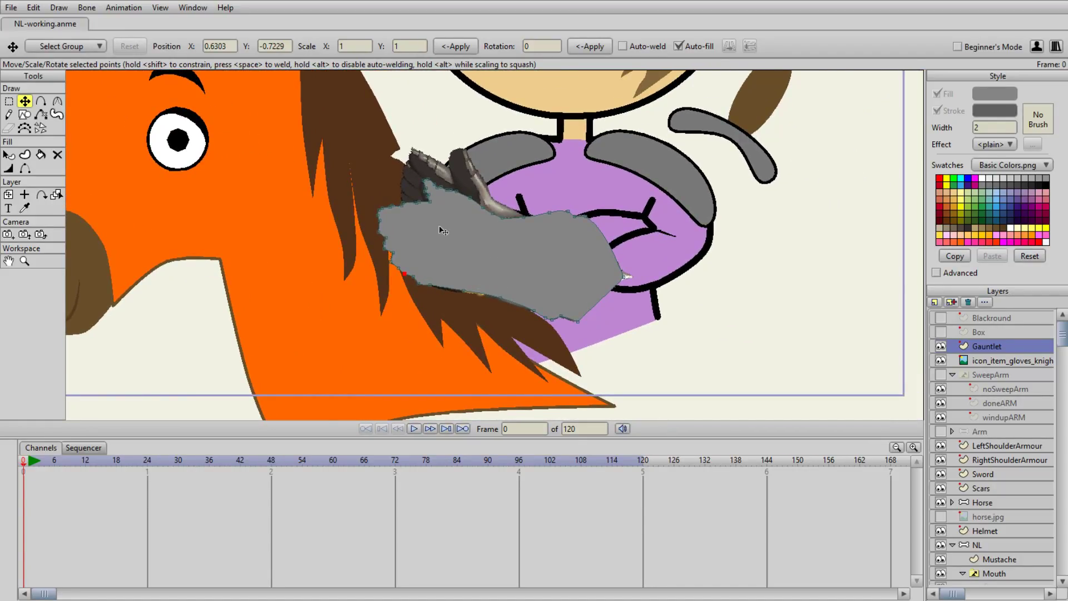
pyautogui.click(25, 114)
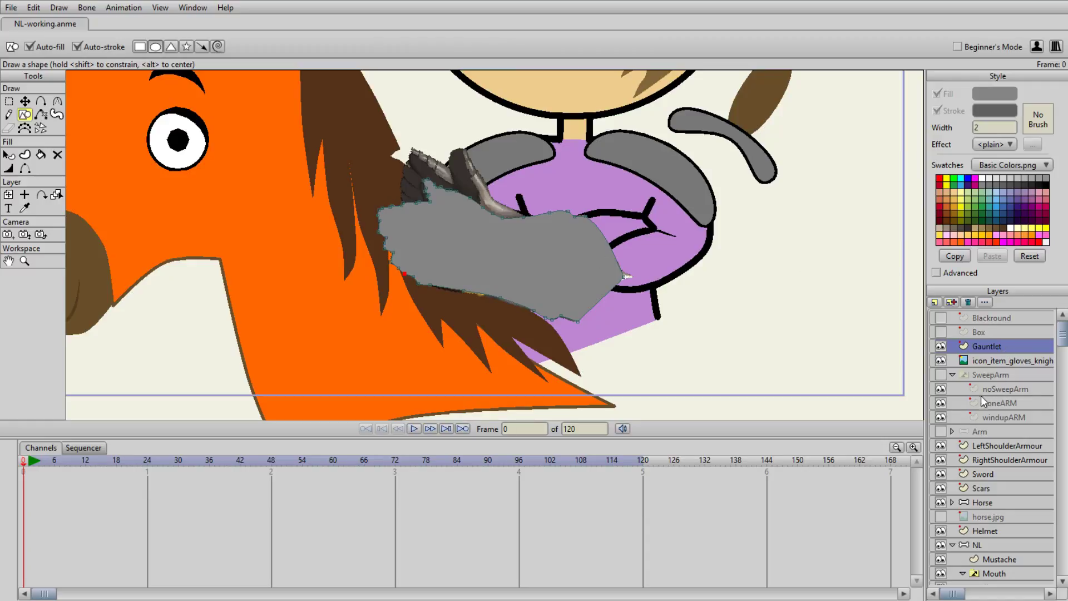
pyautogui.click(940, 348)
pyautogui.scroll(3, 495, 245)
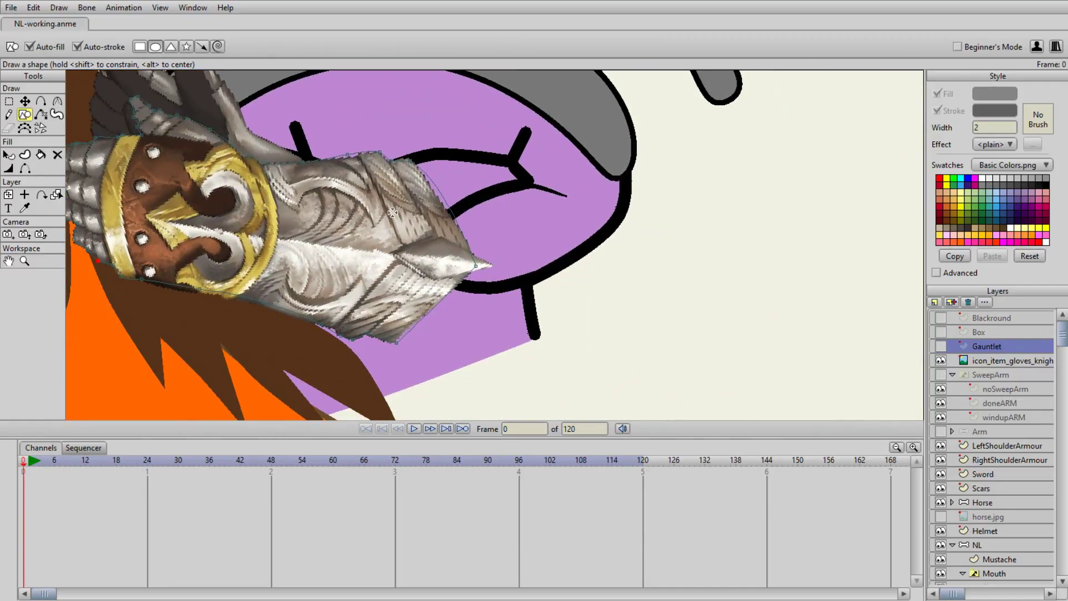
pyautogui.click(139, 48)
pyautogui.moveTo(620, 181); pyautogui.dragTo(796, 288)
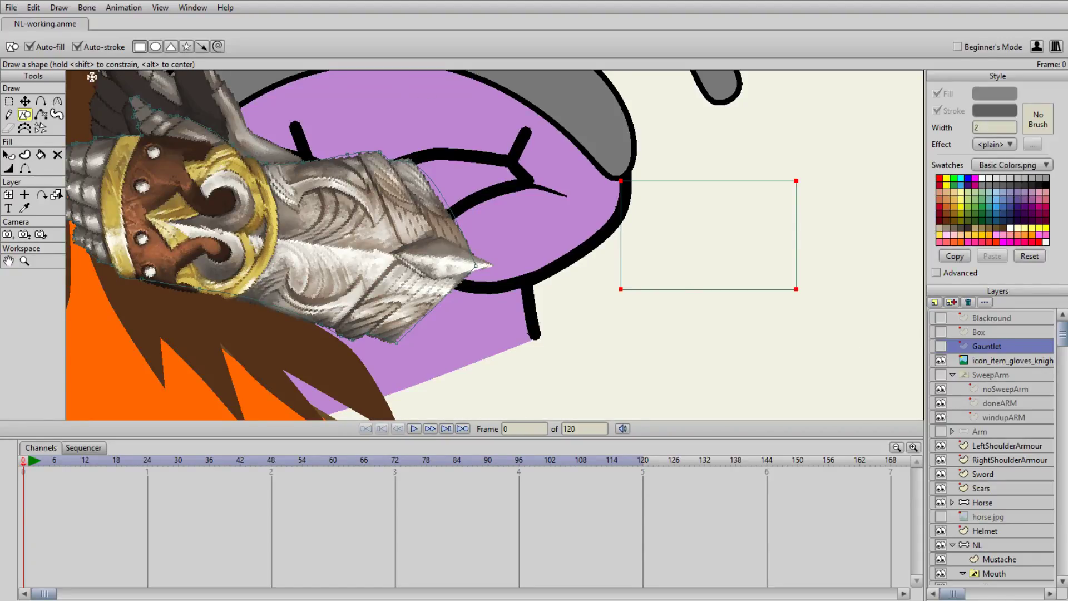
pyautogui.press('t')
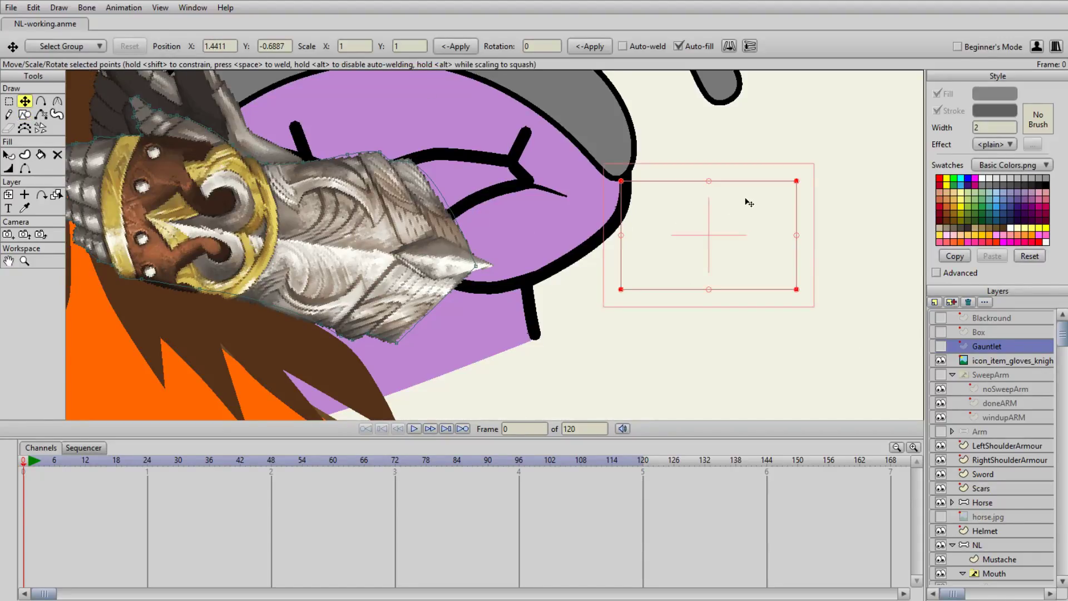
pyautogui.press('Delete')
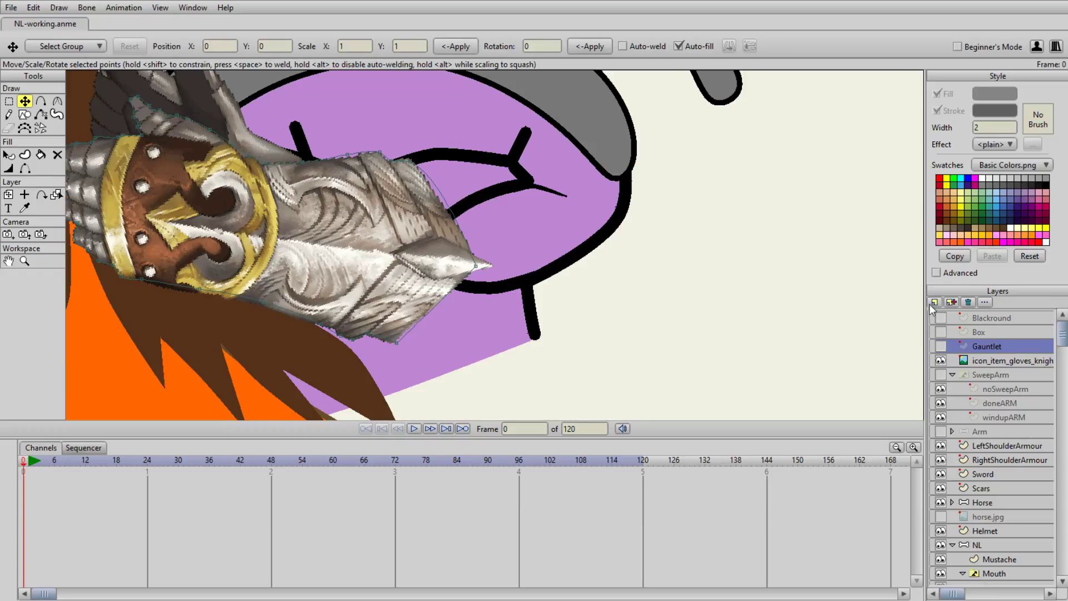
# - Create a bone layer named Gauntlet, make the gauntlet vector layer visible and nest it inside the bone layer
pyautogui.click(940, 337)
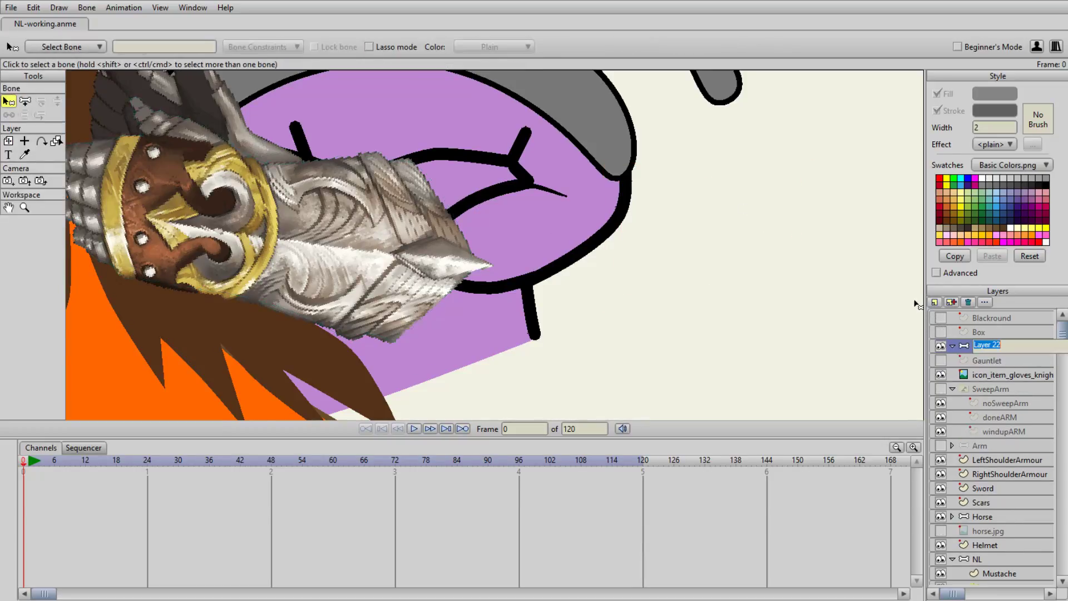
pyautogui.write('Gauntlet')
pyautogui.press('Return')
pyautogui.click(941, 361)
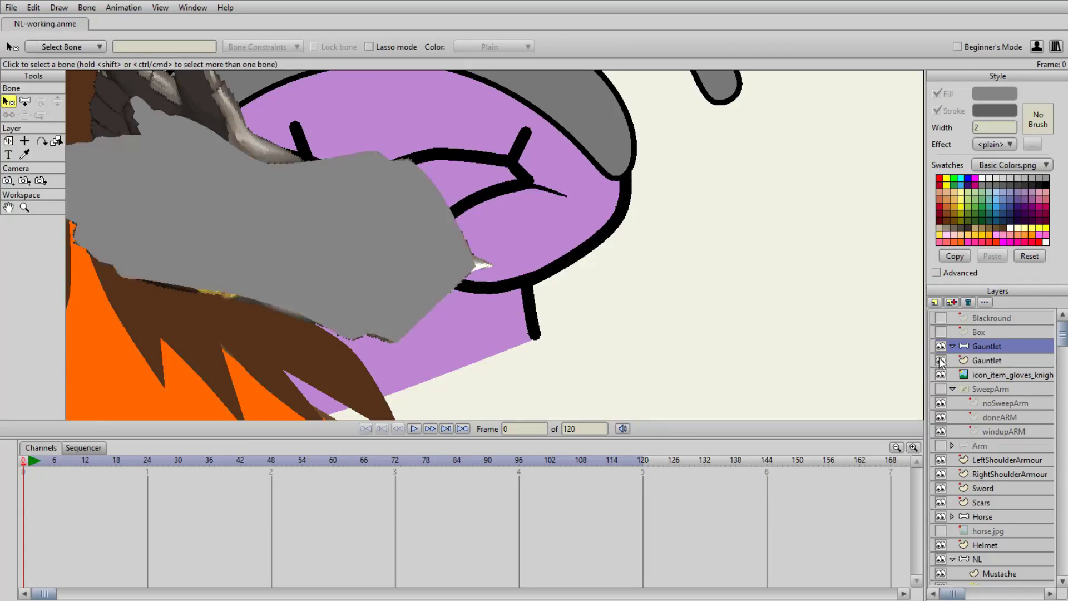
pyautogui.click(977, 356)
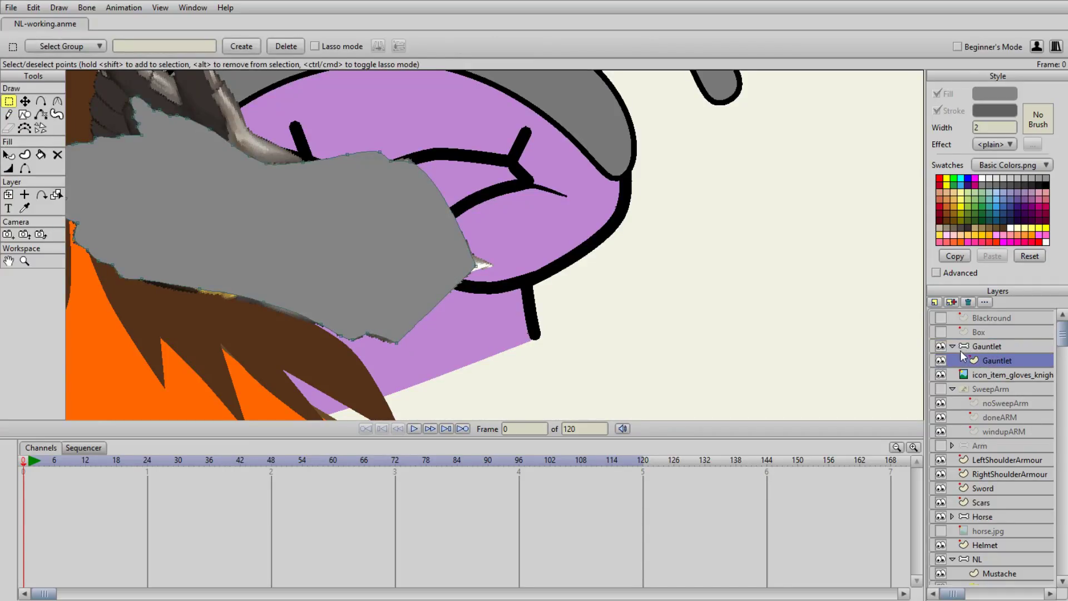
# - Add a vector layer named GauntBody inside the Gauntlet bone layer
pyautogui.click(940, 316)
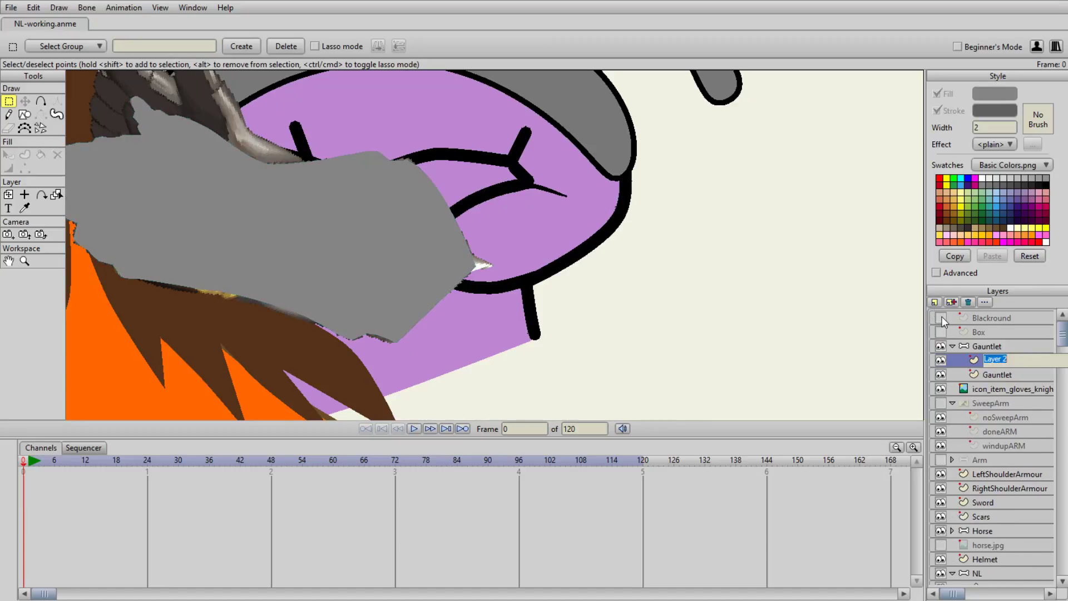
pyautogui.write('GauntBody')
pyautogui.press('Return')
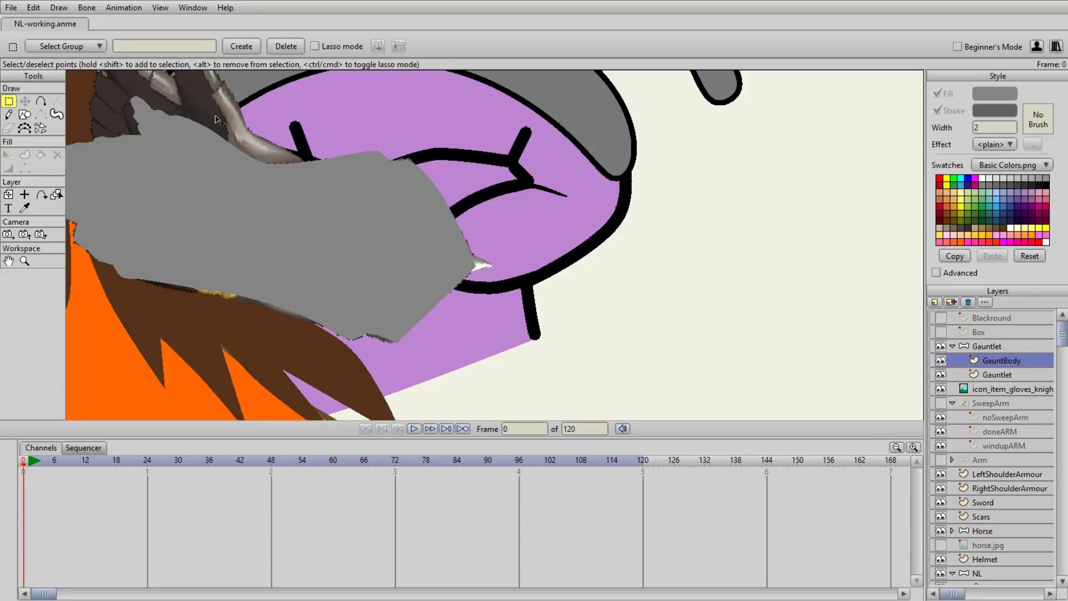
# - Draw a small filled grey rectangle on the GauntBody layer in the empty area beside the character and turn off its stroke
pyautogui.click(25, 114)
pyautogui.moveTo(631, 252); pyautogui.dragTo(726, 324)
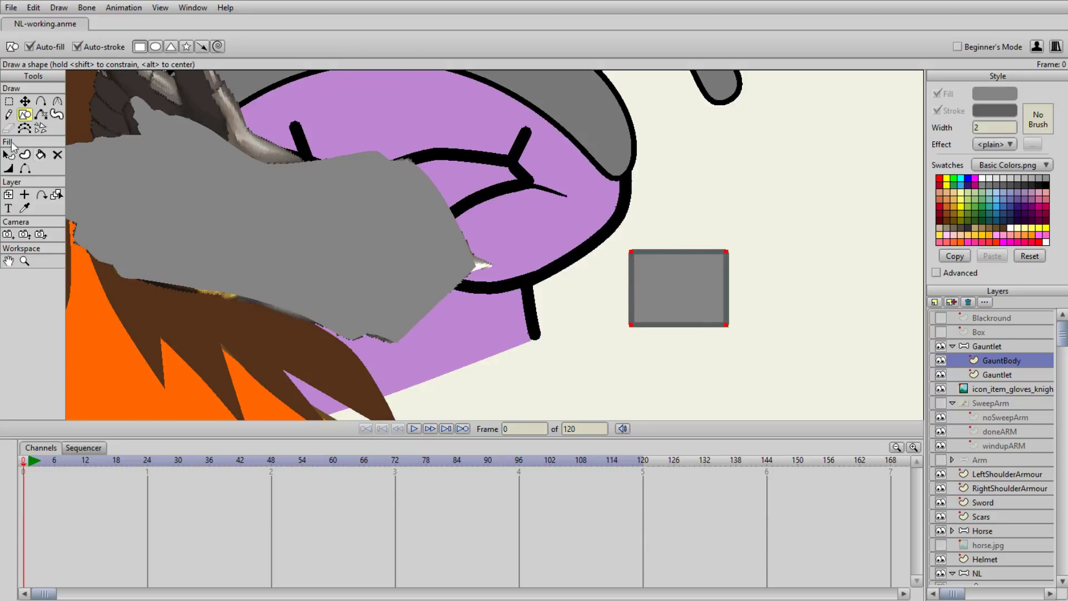
pyautogui.click(24, 207)
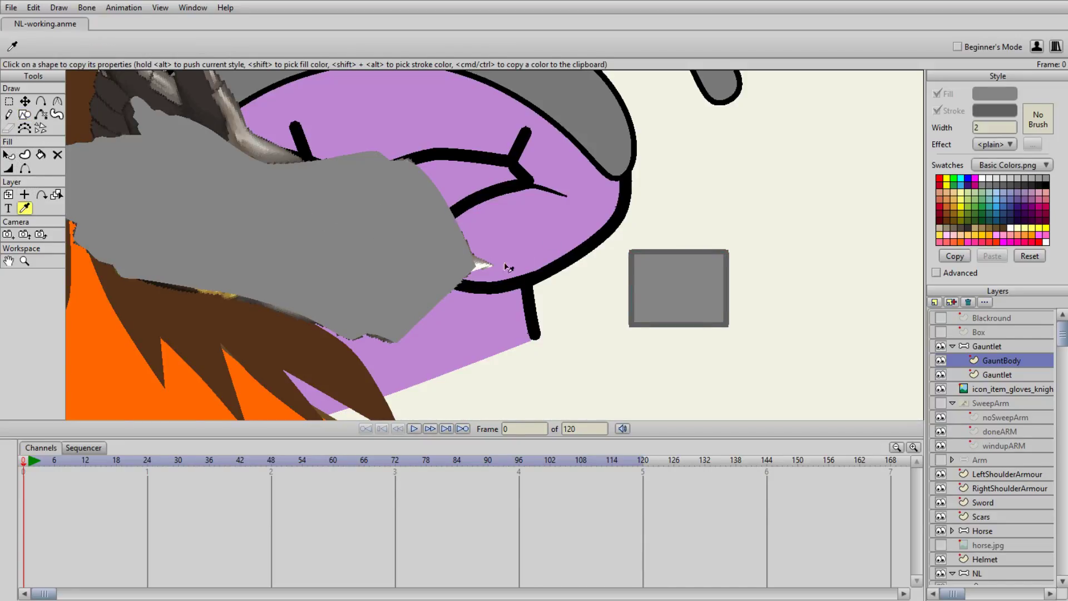
pyautogui.click(9, 155)
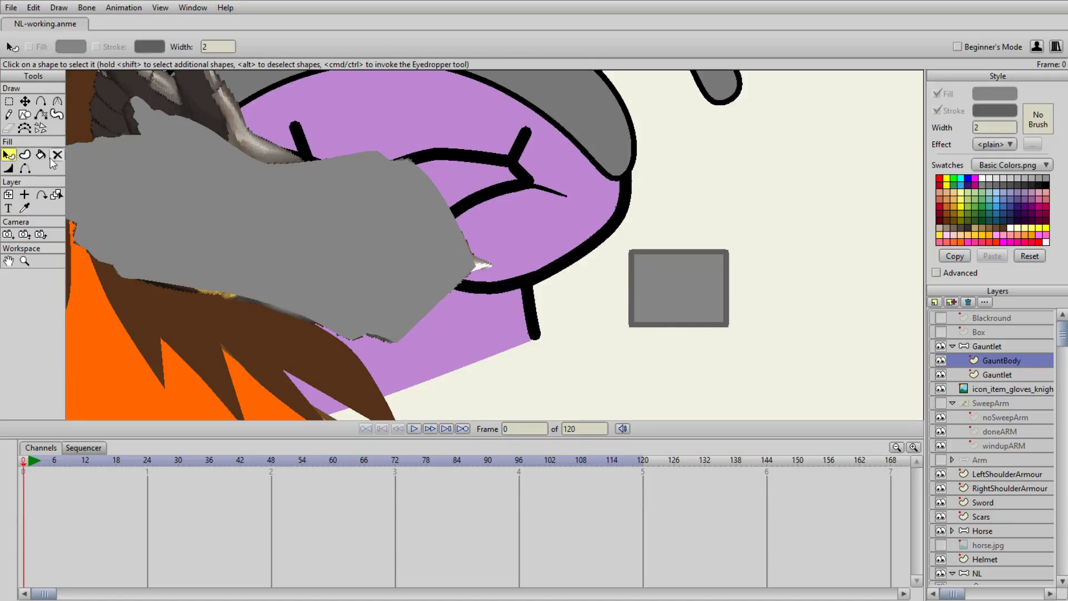
pyautogui.click(697, 285)
pyautogui.click(24, 208)
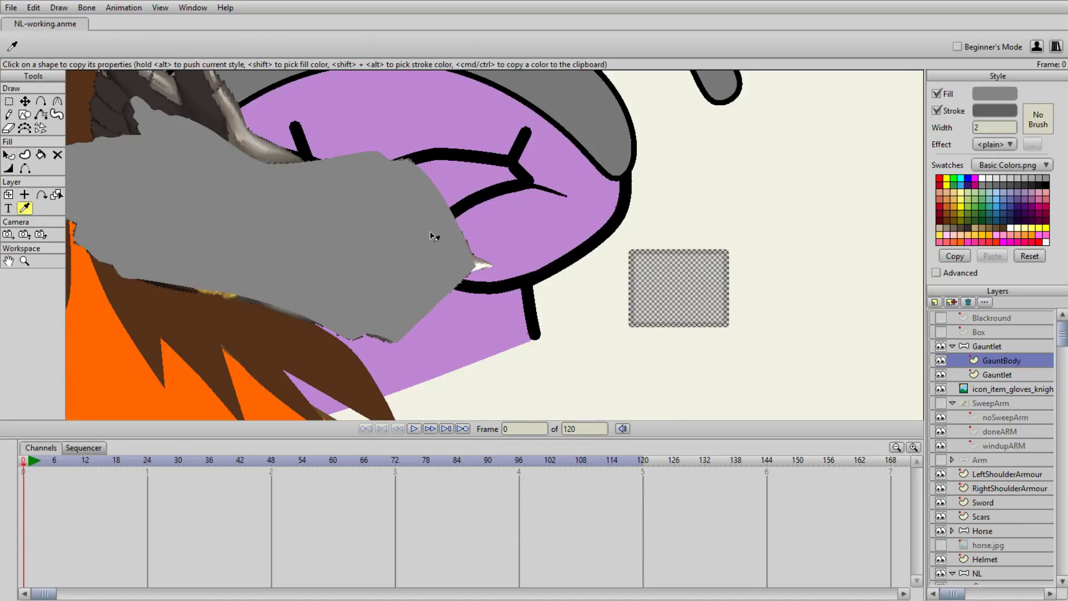
pyautogui.click(936, 110)
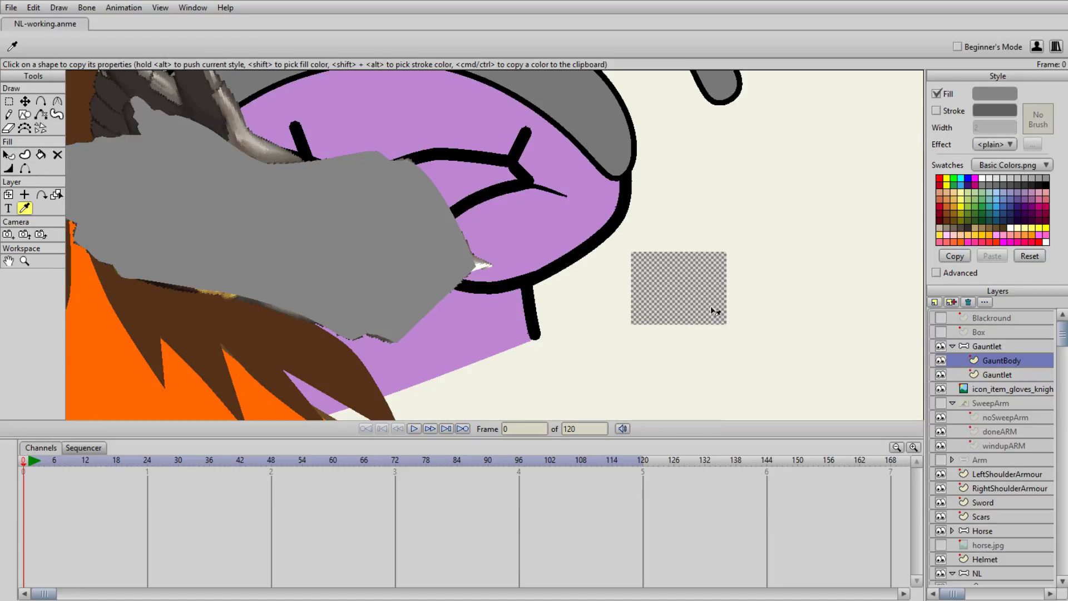
pyautogui.click(9, 155)
# - Hide the Gauntlet vector layer and move the grey rectangle onto the upper forearm plate of the glove image
pyautogui.click(25, 101)
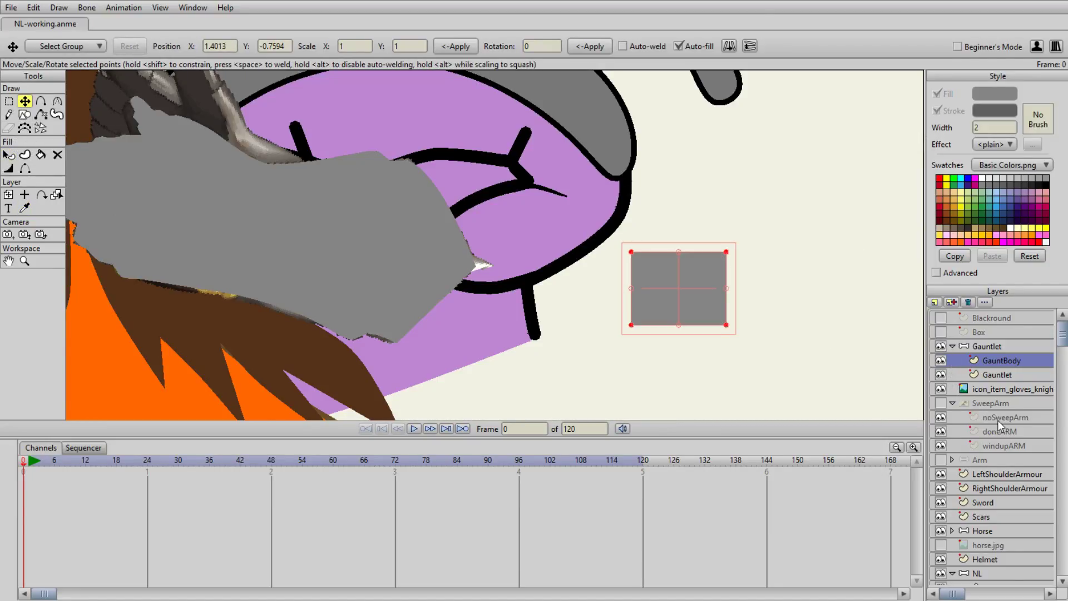
pyautogui.click(940, 374)
pyautogui.moveTo(688, 294); pyautogui.dragTo(320, 199)
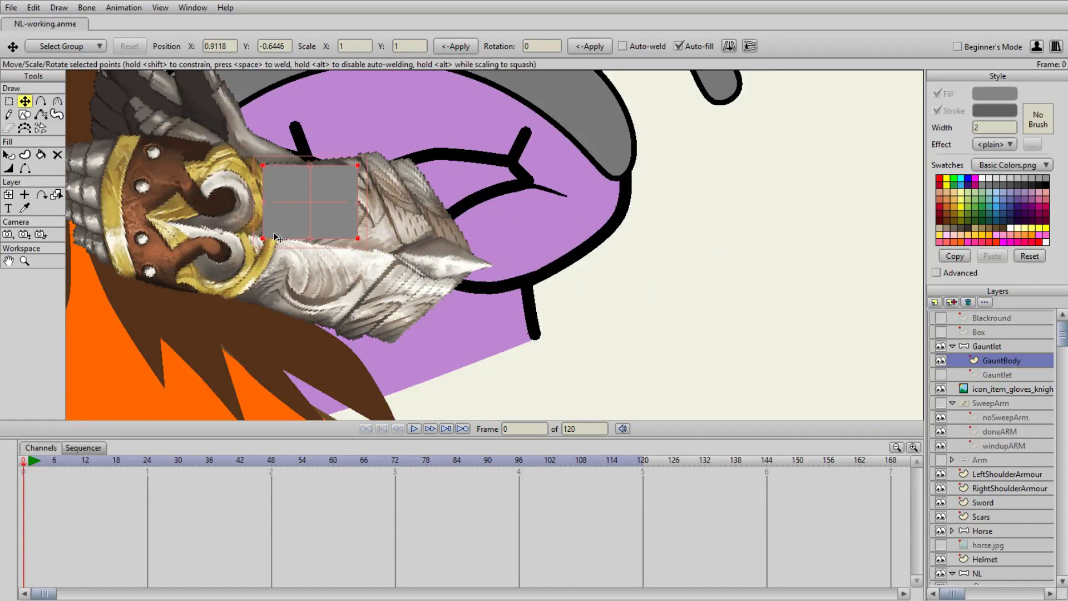
# - Reshape the grey rectangle on the GauntBody layer by moving its four corners to fit the upper forearm plate of the glove image
pyautogui.click(263, 238)
pyautogui.moveTo(262, 238); pyautogui.dragTo(275, 236)
pyautogui.moveTo(263, 165); pyautogui.dragTo(248, 165)
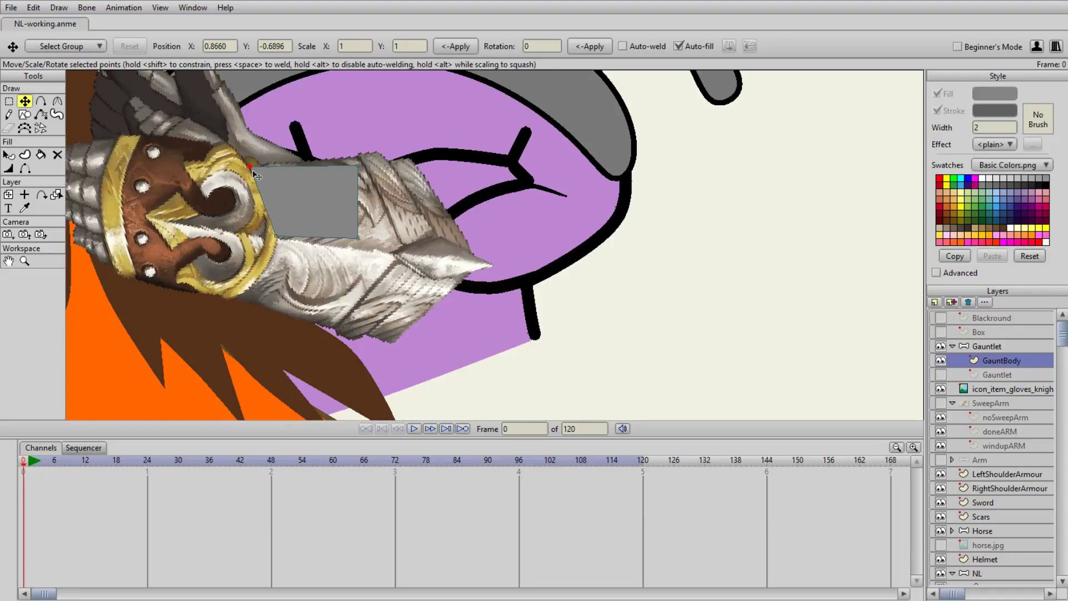
pyautogui.moveTo(274, 236); pyautogui.dragTo(261, 231)
pyautogui.moveTo(353, 235); pyautogui.dragTo(397, 252)
pyautogui.moveTo(359, 165); pyautogui.dragTo(360, 157)
pyautogui.moveTo(401, 254); pyautogui.dragTo(405, 254)
pyautogui.moveTo(266, 232); pyautogui.dragTo(263, 233)
pyautogui.moveTo(252, 165); pyautogui.dragTo(241, 166)
pyautogui.moveTo(406, 257); pyautogui.dragTo(410, 258)
# - Duplicate the upper plate shape, flip the copy vertically and place it over the lower forearm plate against the original
pyautogui.hotkey('ctrl', 'a')
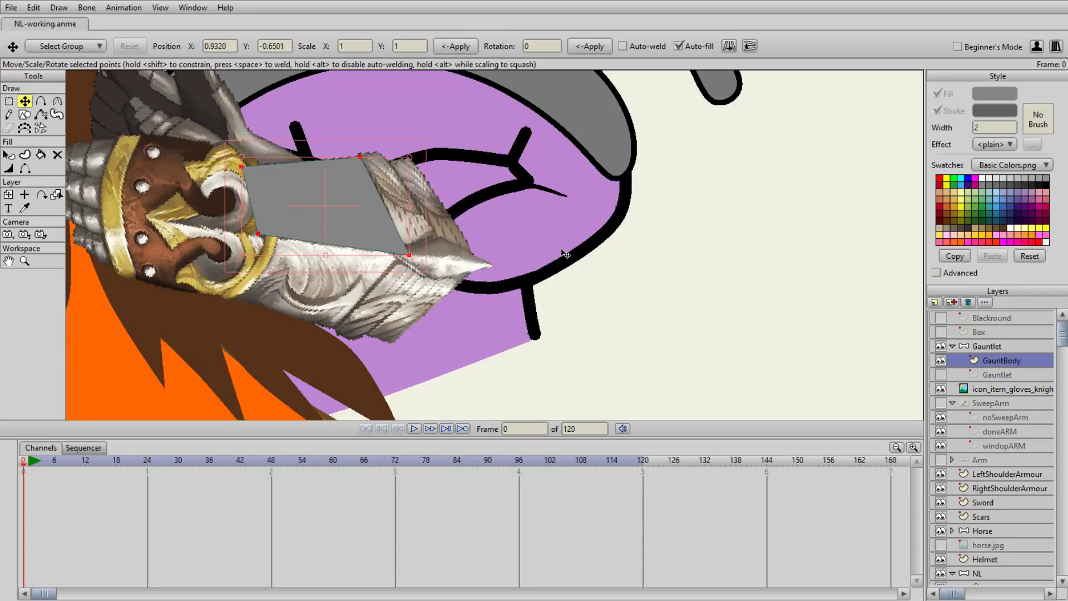
pyautogui.moveTo(339, 208); pyautogui.dragTo(343, 306)
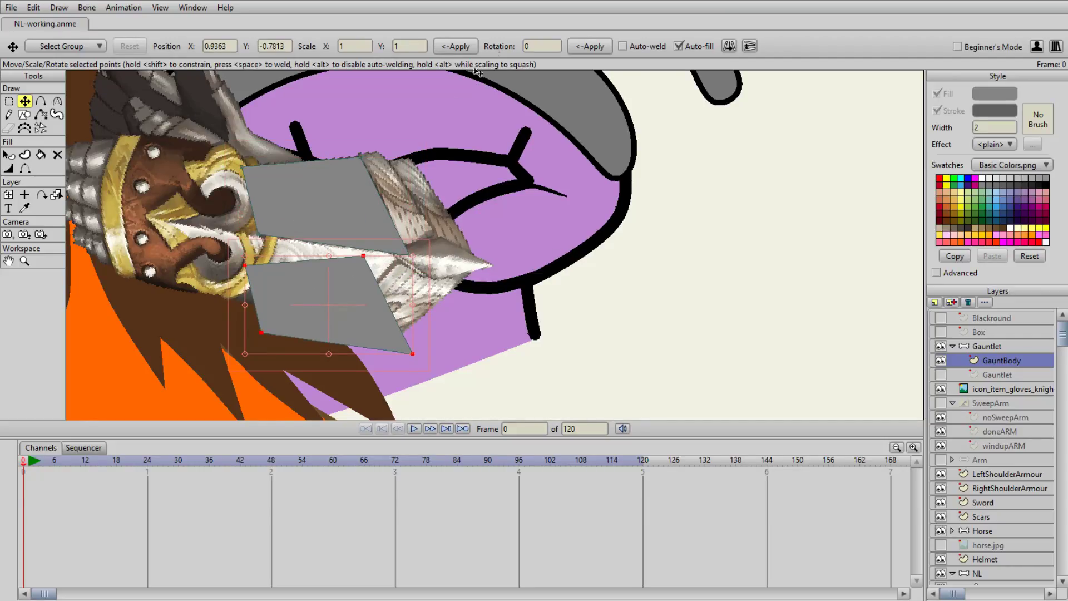
pyautogui.click(749, 46)
pyautogui.moveTo(411, 292)
pyautogui.mouseDown()
pyautogui.moveTo(398, 290)
pyautogui.moveTo(399, 269)
pyautogui.moveTo(423, 290)
pyautogui.mouseUp()
pyautogui.moveTo(327, 268); pyautogui.dragTo(328, 263)
pyautogui.moveTo(424, 272); pyautogui.dragTo(423, 272)
pyautogui.moveTo(348, 268); pyautogui.dragTo(350, 272)
pyautogui.moveTo(426, 270); pyautogui.dragTo(417, 270)
pyautogui.moveTo(341, 260)
pyautogui.mouseDown()
pyautogui.moveTo(347, 275)
pyautogui.moveTo(342, 261)
pyautogui.mouseUp()
# - Align the lower plate's two inner corners with the matching corners of the upper plate along their shared edge
pyautogui.scroll(5, 348, 261)
pyautogui.scroll(1, 348, 258)
pyautogui.moveTo(242, 222); pyautogui.dragTo(361, 268)
pyautogui.scroll(1, 360, 246)
pyautogui.moveTo(889, 315); pyautogui.dragTo(608, 237)
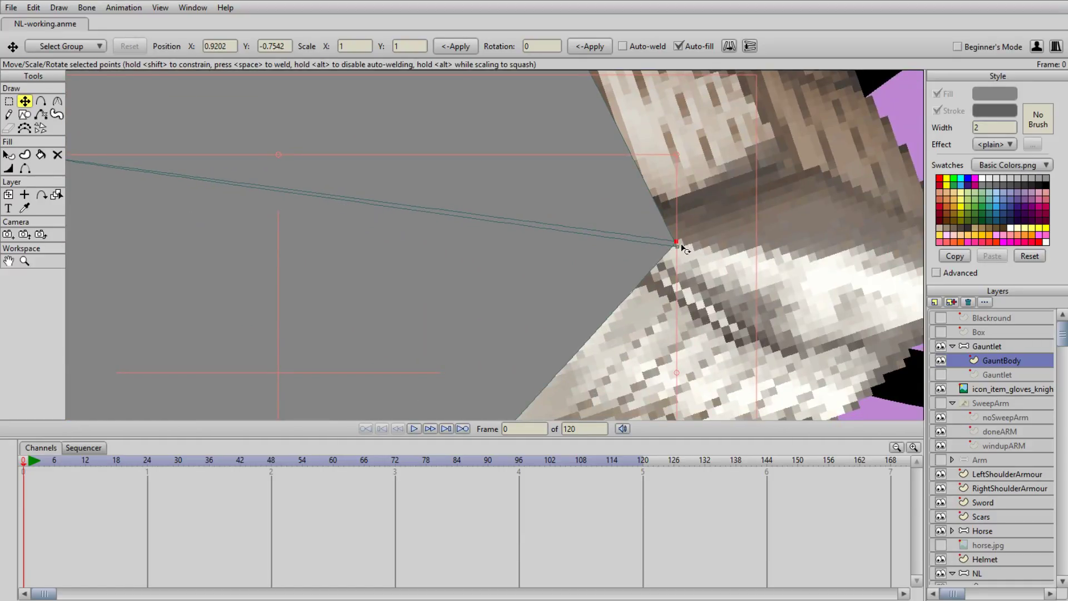
pyautogui.press('Return')
pyautogui.moveTo(678, 242); pyautogui.dragTo(678, 246)
pyautogui.moveTo(304, 188); pyautogui.dragTo(591, 249)
pyautogui.scroll(4, 309, 222)
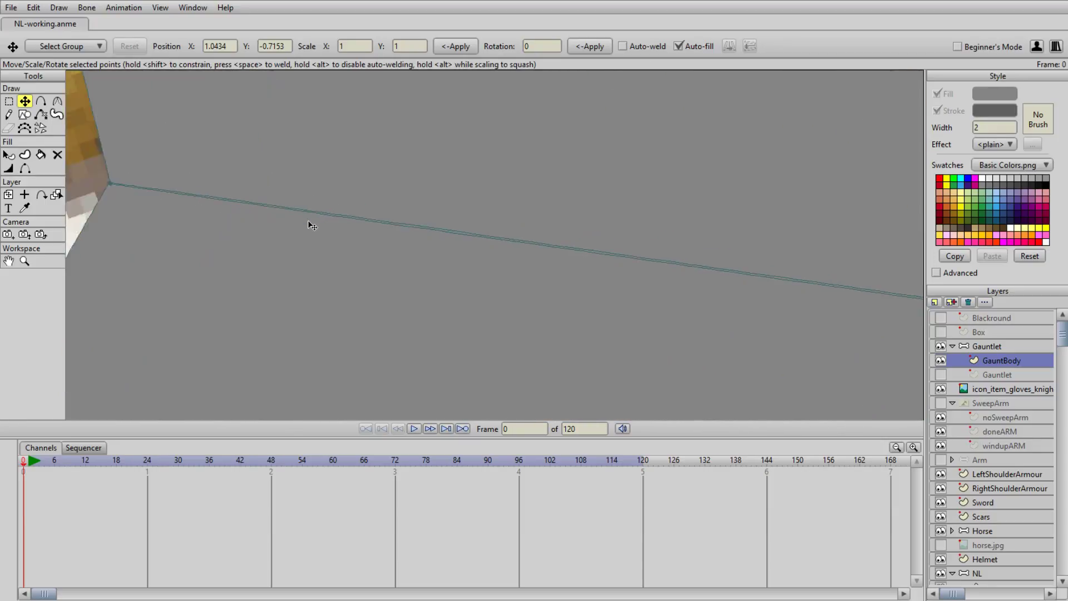
pyautogui.moveTo(293, 205); pyautogui.dragTo(602, 297)
pyautogui.click(389, 286)
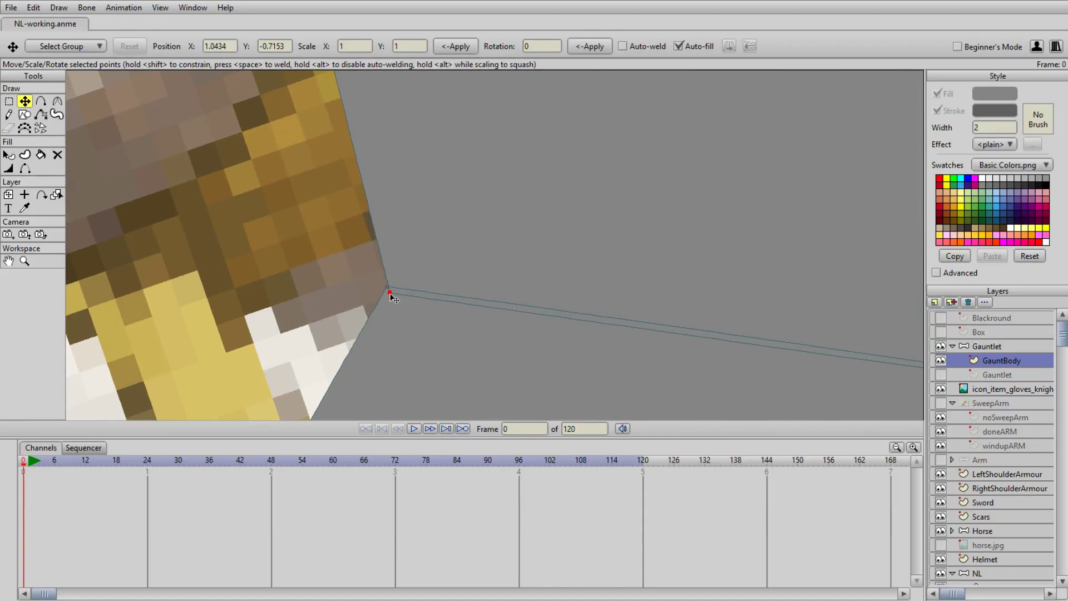
pyautogui.moveTo(391, 290); pyautogui.dragTo(390, 289)
pyautogui.scroll(-1, 544, 290)
pyautogui.moveTo(682, 273); pyautogui.dragTo(391, 204)
pyautogui.scroll(-5, 500, 267)
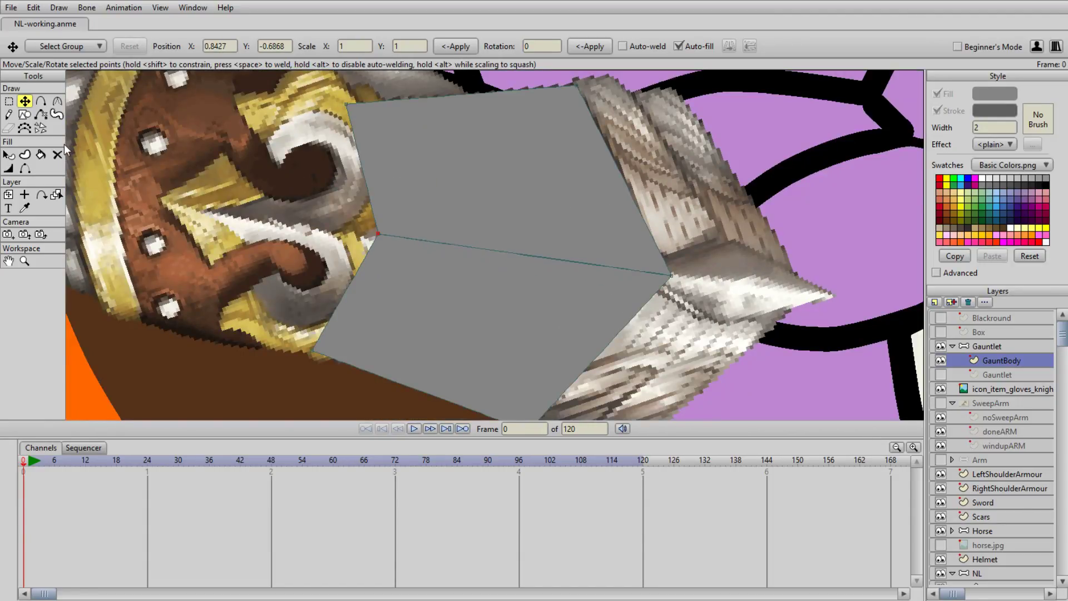
# - Apply the Shaded effect to the fill of the upper forearm plate
pyautogui.click(8, 155)
pyautogui.click(448, 167)
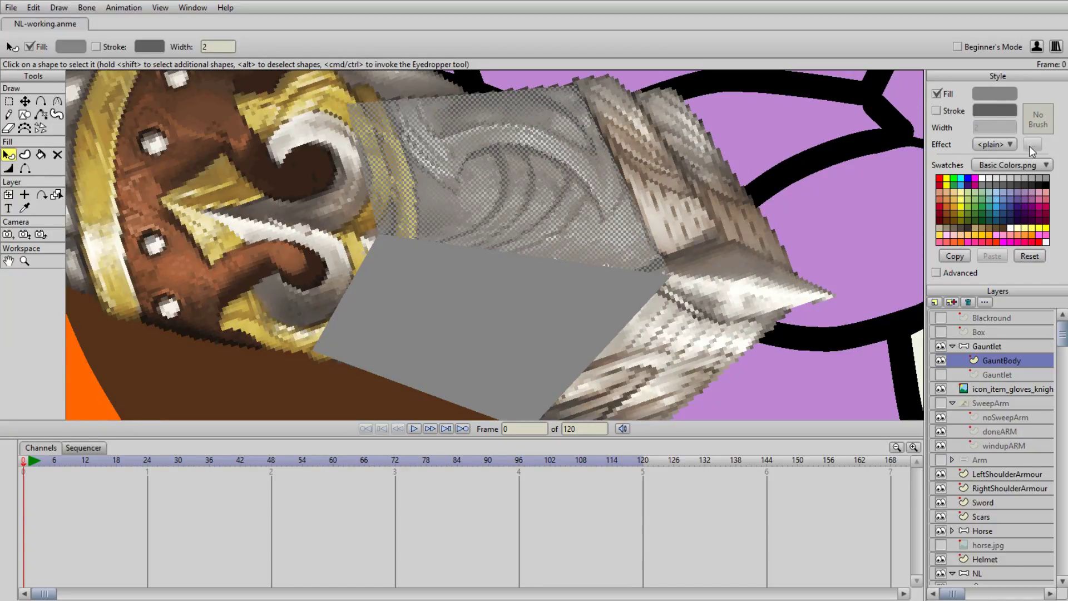
pyautogui.click(994, 144)
pyautogui.click(999, 162)
pyautogui.moveTo(560, 239)
pyautogui.mouseDown()
pyautogui.moveTo(578, 236)
pyautogui.moveTo(588, 272)
pyautogui.mouseUp()
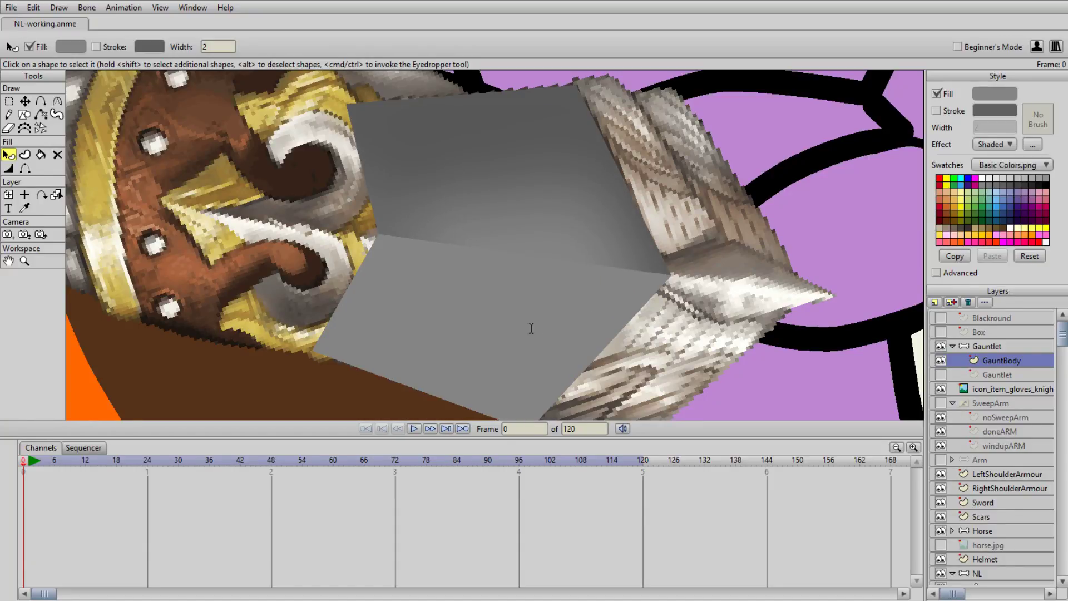
pyautogui.moveTo(596, 306); pyautogui.dragTo(596, 306)
pyautogui.click(734, 177)
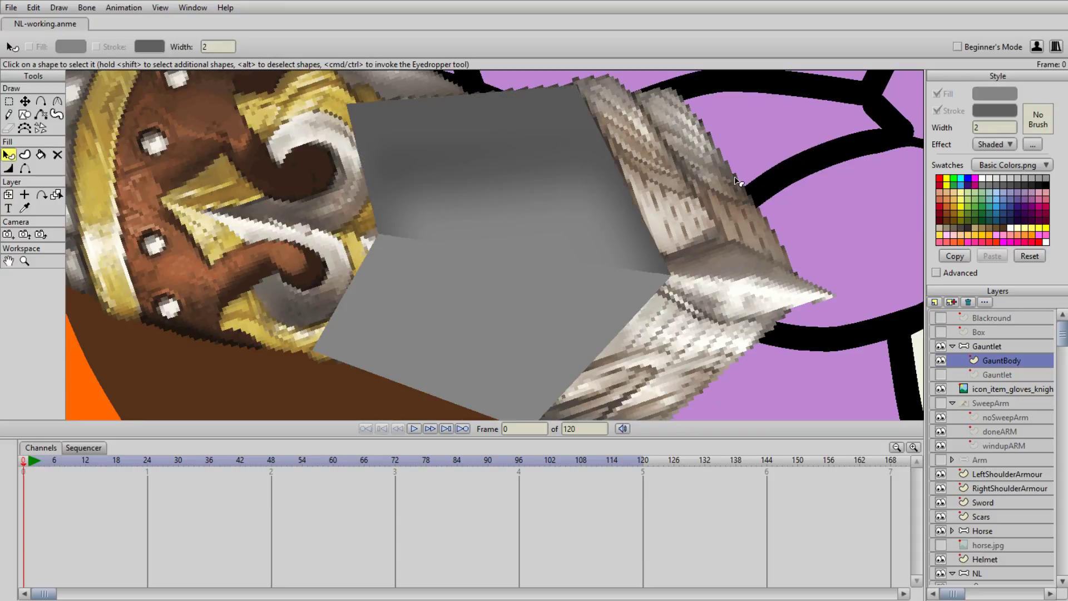
# - Adjust the upper plate's shading so its edges darken around a lighter centre
pyautogui.click(623, 189)
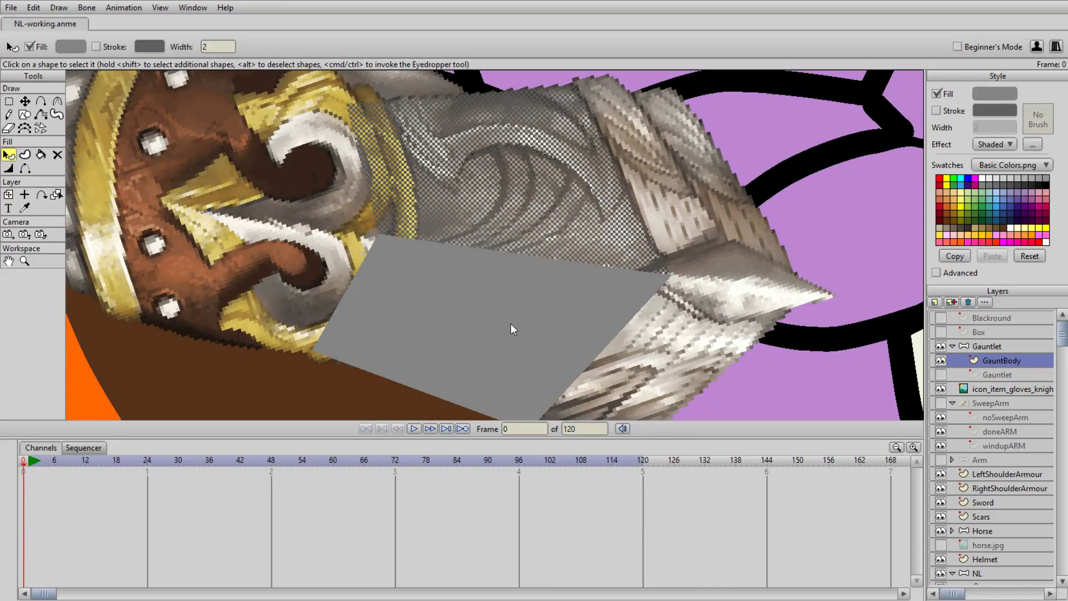
pyautogui.click(760, 167)
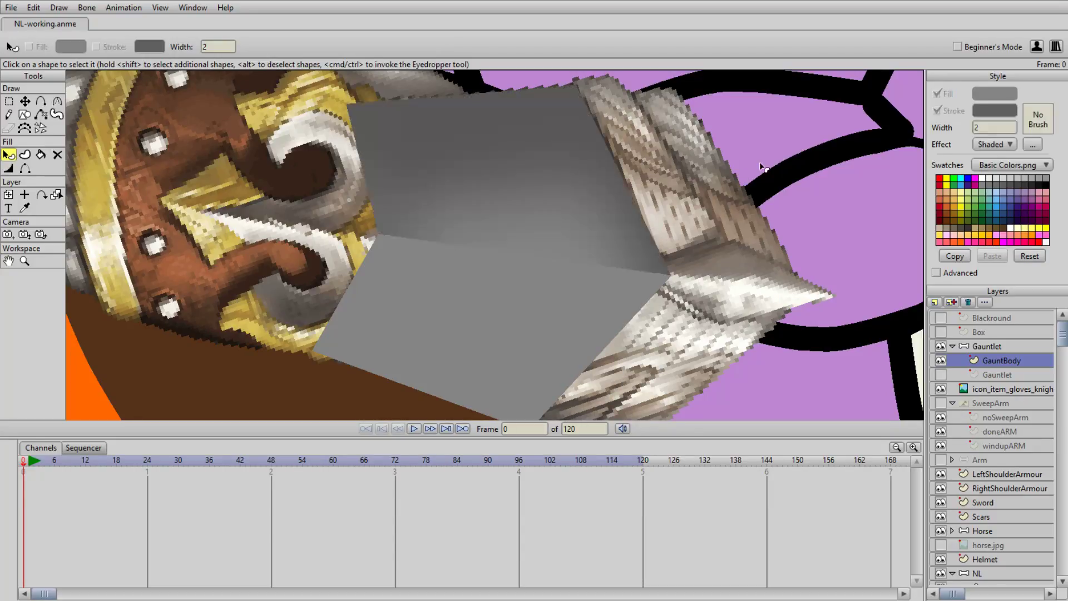
pyautogui.click(553, 191)
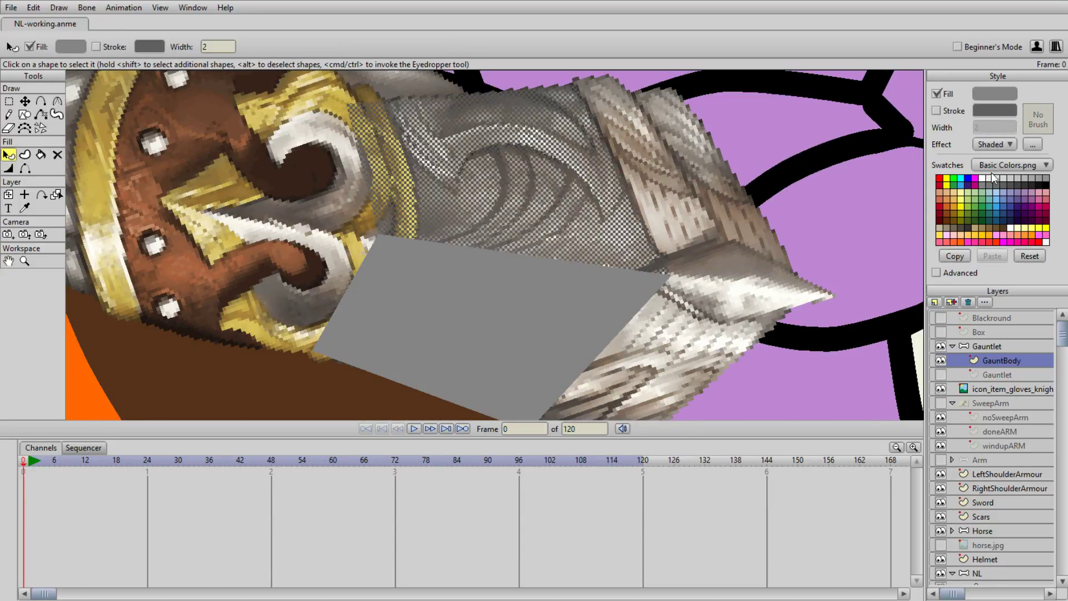
pyautogui.click(532, 318)
pyautogui.click(785, 147)
pyautogui.click(494, 199)
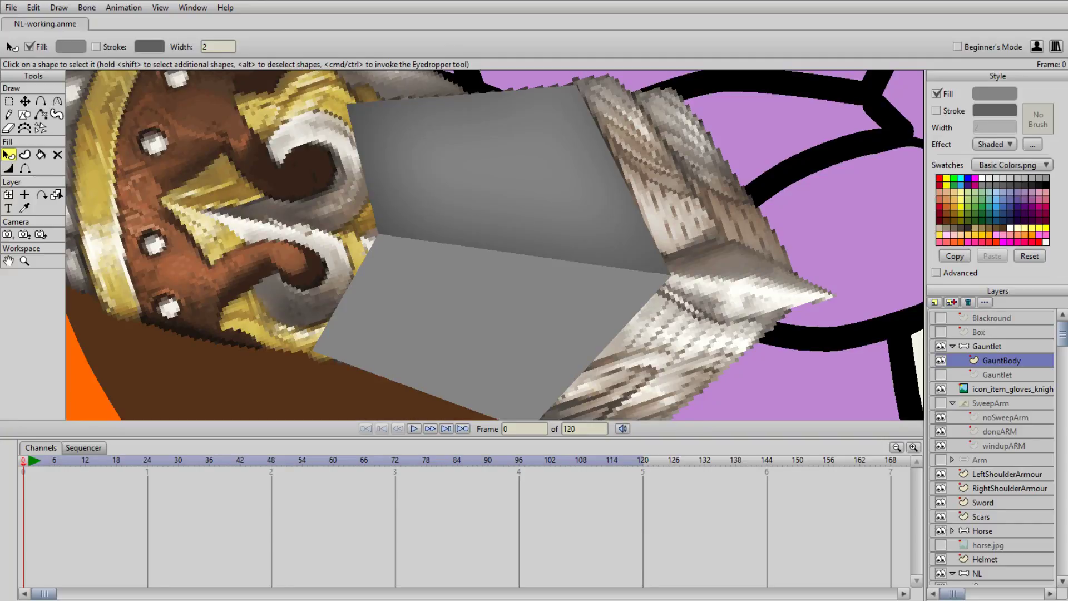
# - Copy the upper plate's shaded grey style onto the lower forearm plate with the Eyedropper
pyautogui.click(513, 294)
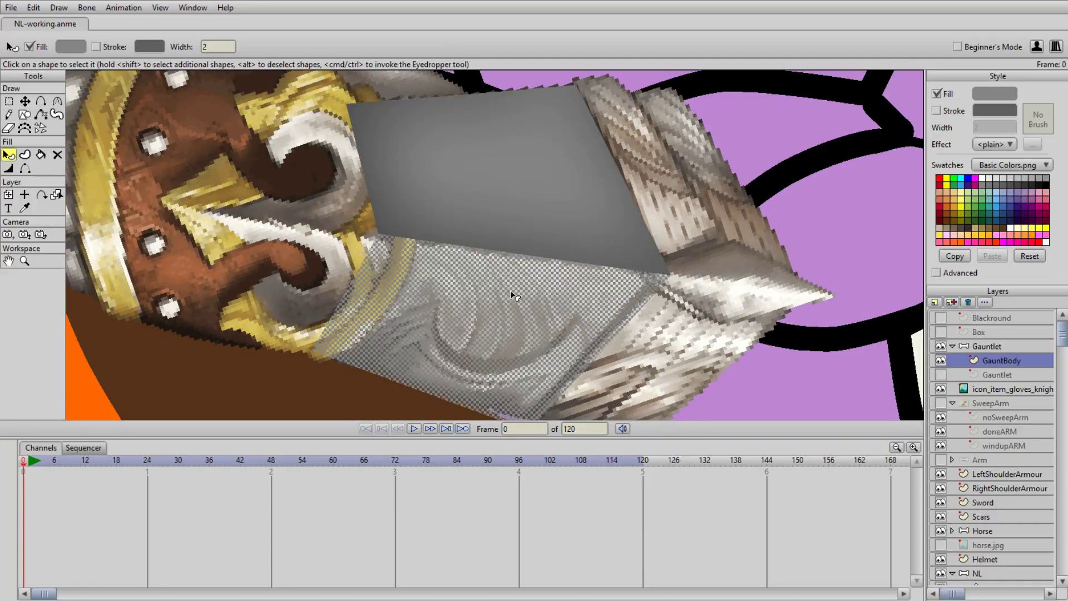
pyautogui.click(25, 207)
pyautogui.click(485, 196)
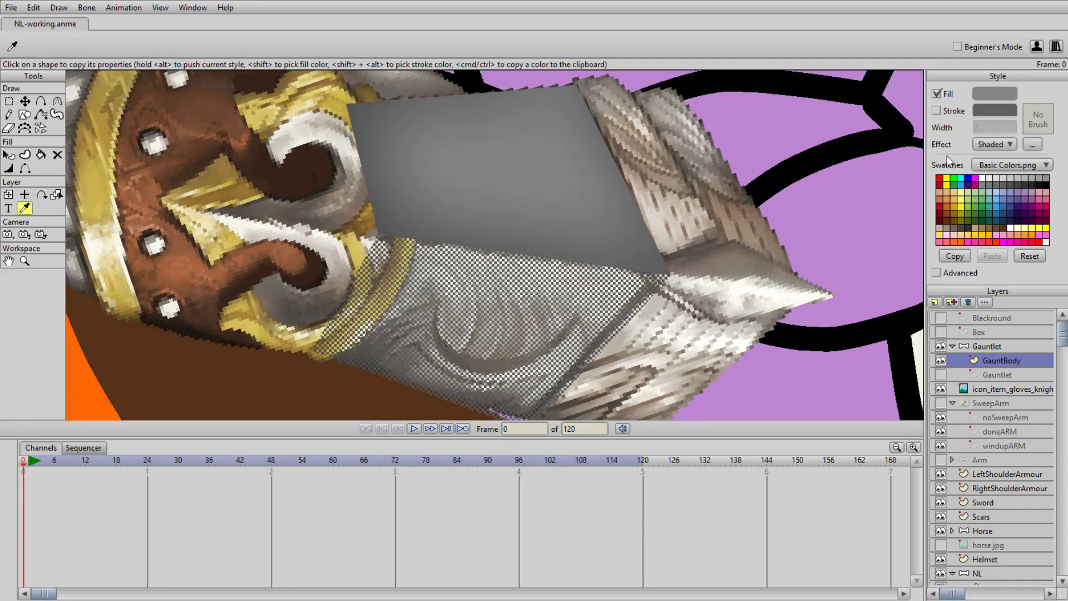
pyautogui.press('Return')
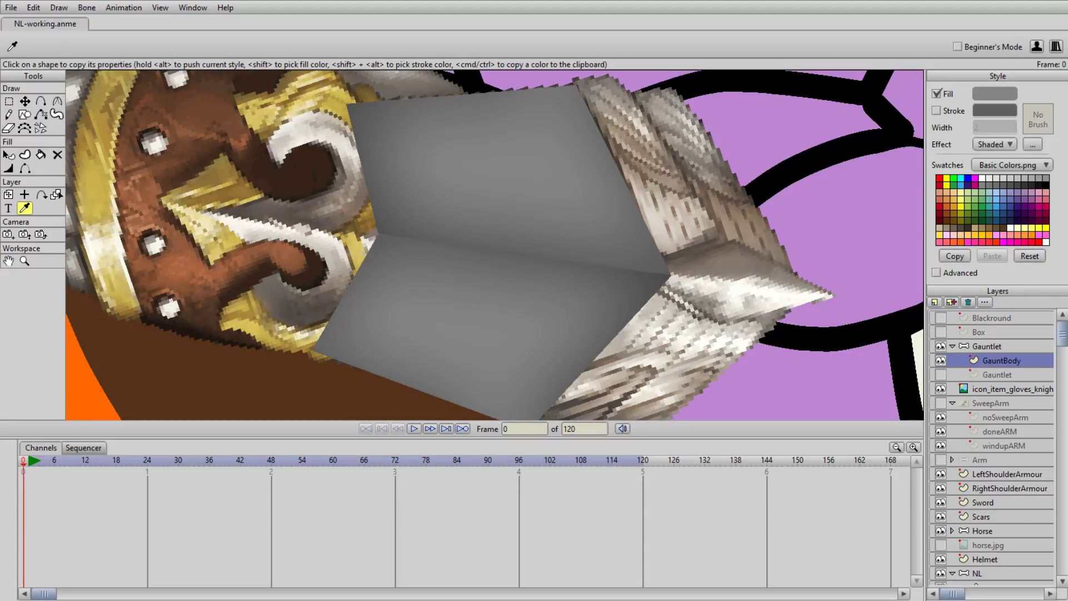
pyautogui.click(537, 413)
pyautogui.click(834, 218)
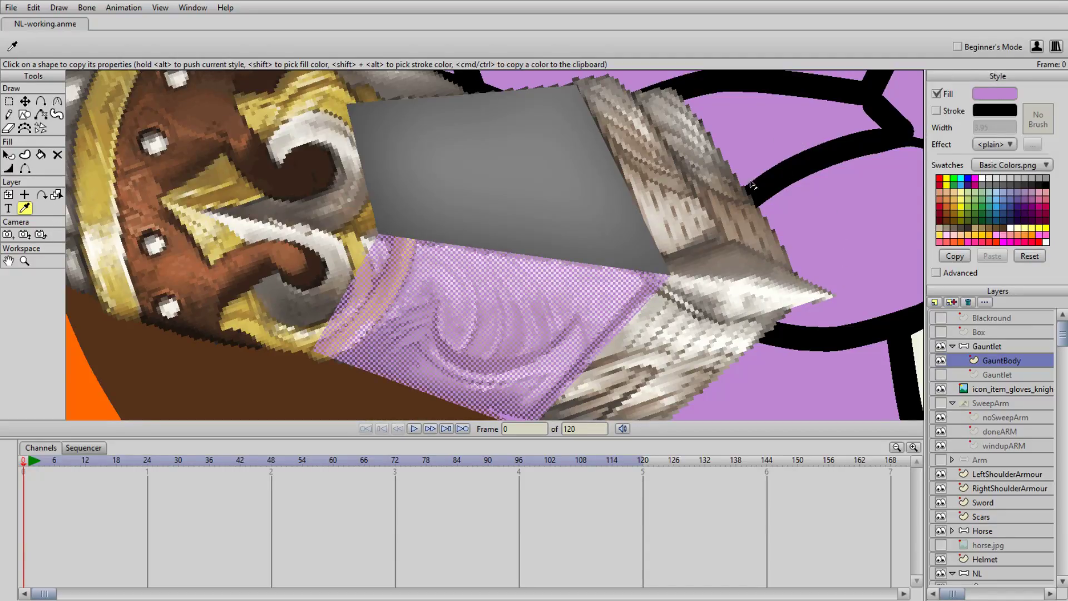
pyautogui.click(454, 168)
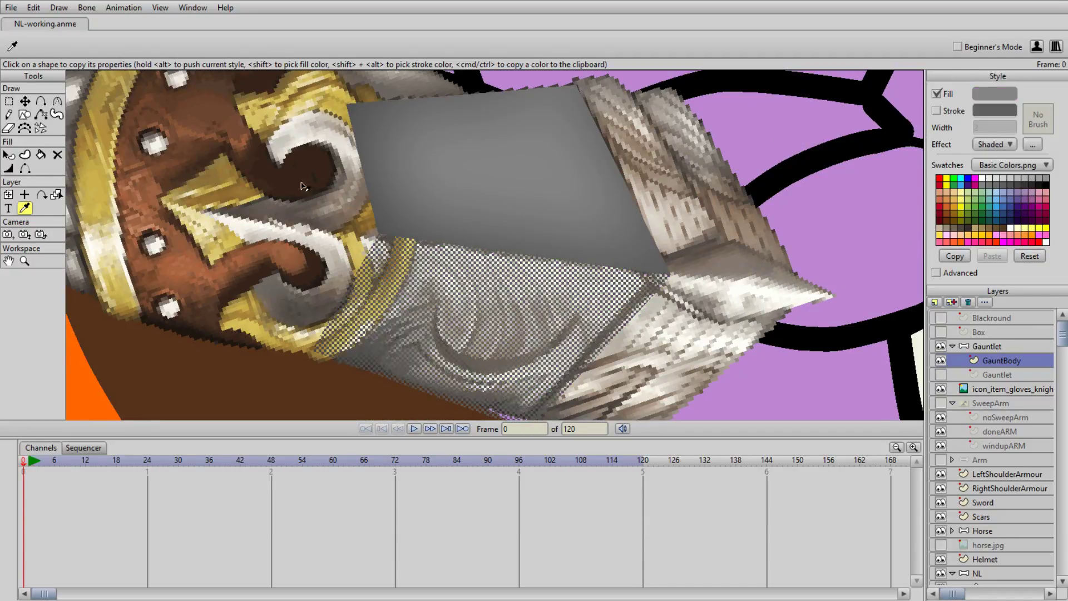
pyautogui.click(580, 238)
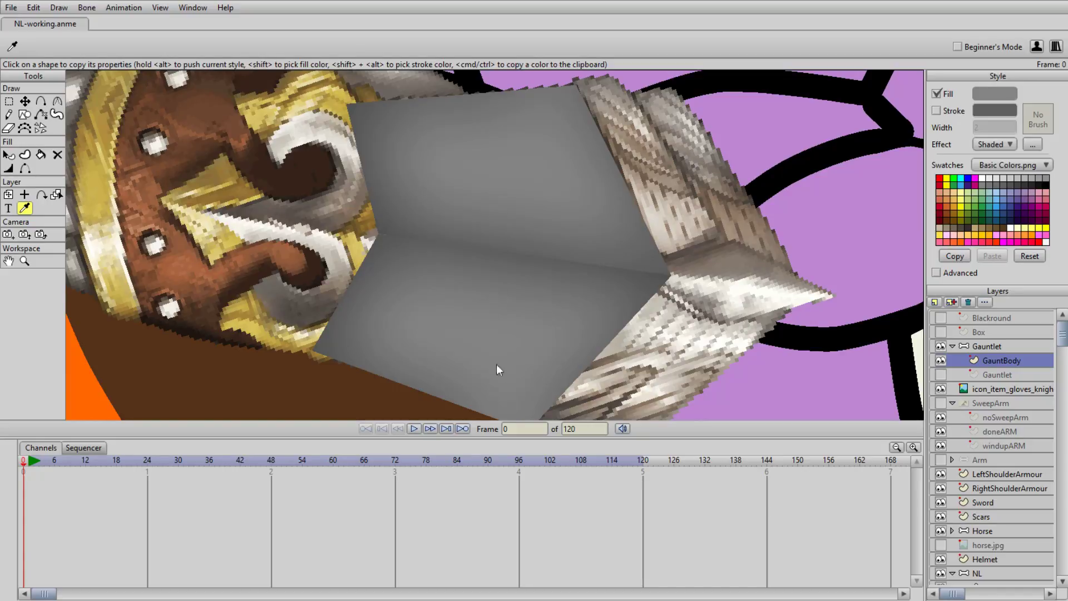
pyautogui.hotkey('ctrl', 'z')
pyautogui.click(7, 156)
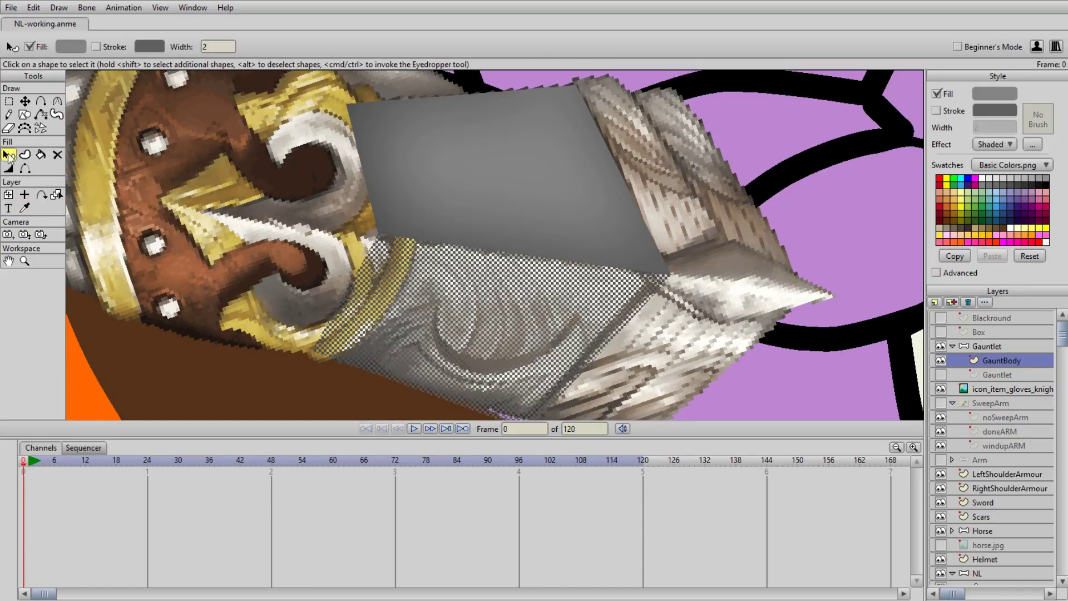
pyautogui.click(776, 164)
# - Fine-tune the points at both ends of the seam between the two shaded plates so their edges meet
pyautogui.scroll(-6, 765, 165)
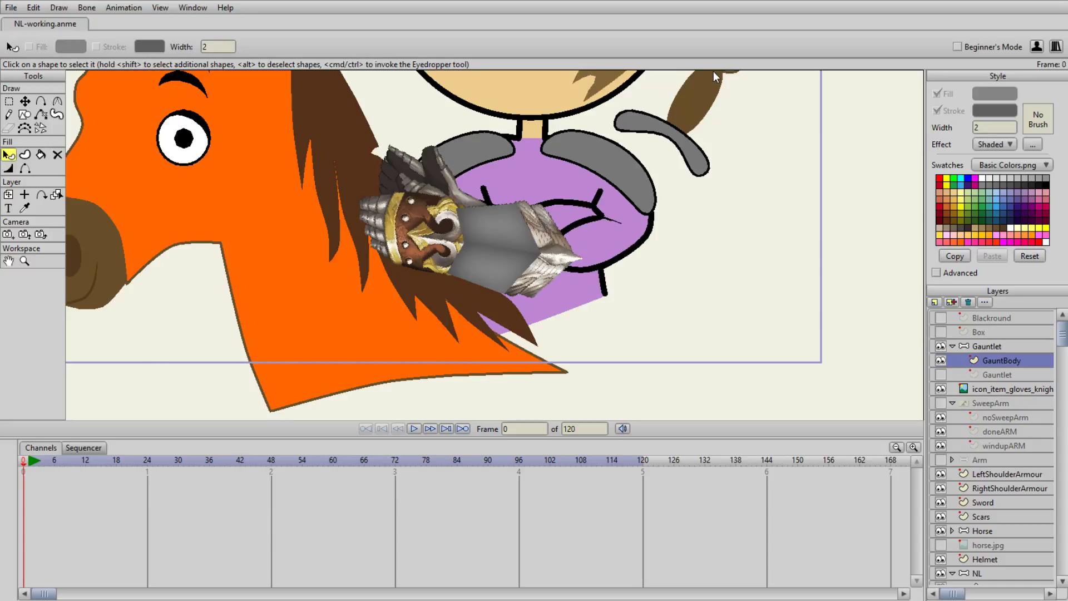
pyautogui.scroll(10, 528, 247)
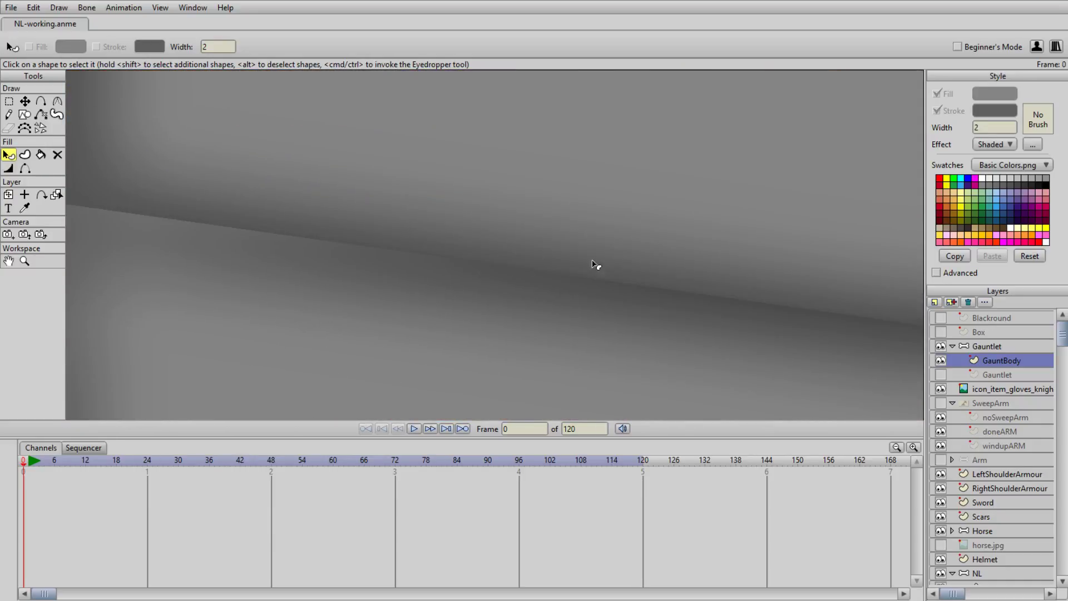
pyautogui.scroll(-5, 910, 370)
pyautogui.press('t')
pyautogui.scroll(-1, 579, 284)
pyautogui.scroll(3, 325, 256)
pyautogui.scroll(3, 271, 222)
pyautogui.moveTo(278, 231)
pyautogui.mouseDown()
pyautogui.moveTo(598, 267)
pyautogui.moveTo(389, 261)
pyautogui.moveTo(392, 246)
pyautogui.mouseUp()
pyautogui.scroll(3, 598, 267)
pyautogui.click(388, 251)
pyautogui.moveTo(823, 278)
pyautogui.mouseDown()
pyautogui.moveTo(440, 208)
pyautogui.moveTo(445, 228)
pyautogui.moveTo(439, 196)
pyautogui.moveTo(560, 255)
pyautogui.mouseUp()
pyautogui.scroll(-3, 439, 197)
pyautogui.scroll(4, 612, 306)
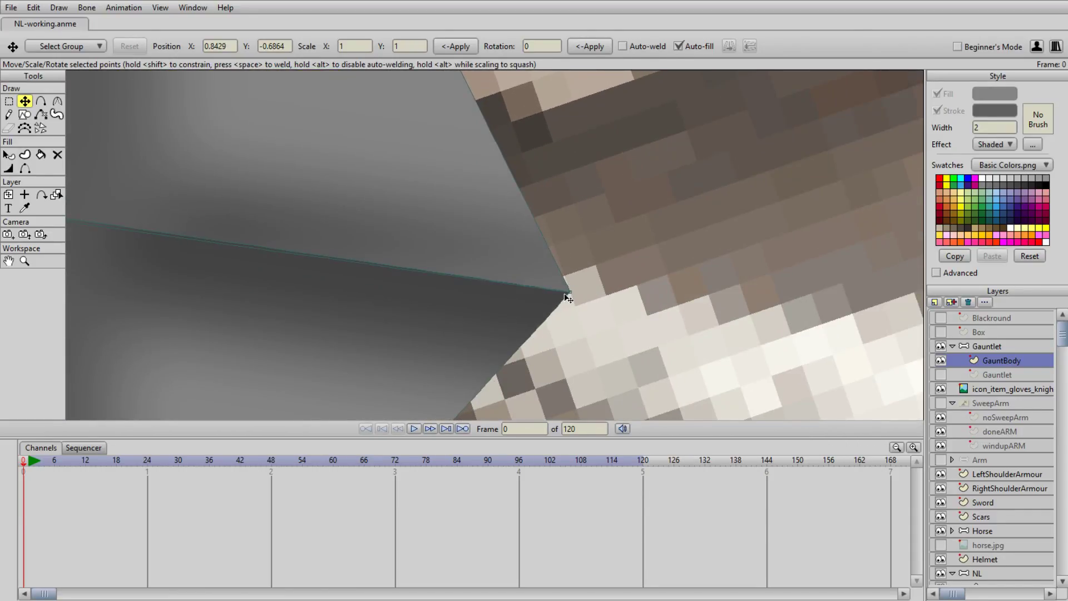
pyautogui.scroll(2, 544, 235)
pyautogui.moveTo(544, 237); pyautogui.dragTo(546, 239)
pyautogui.scroll(-5, 400, 246)
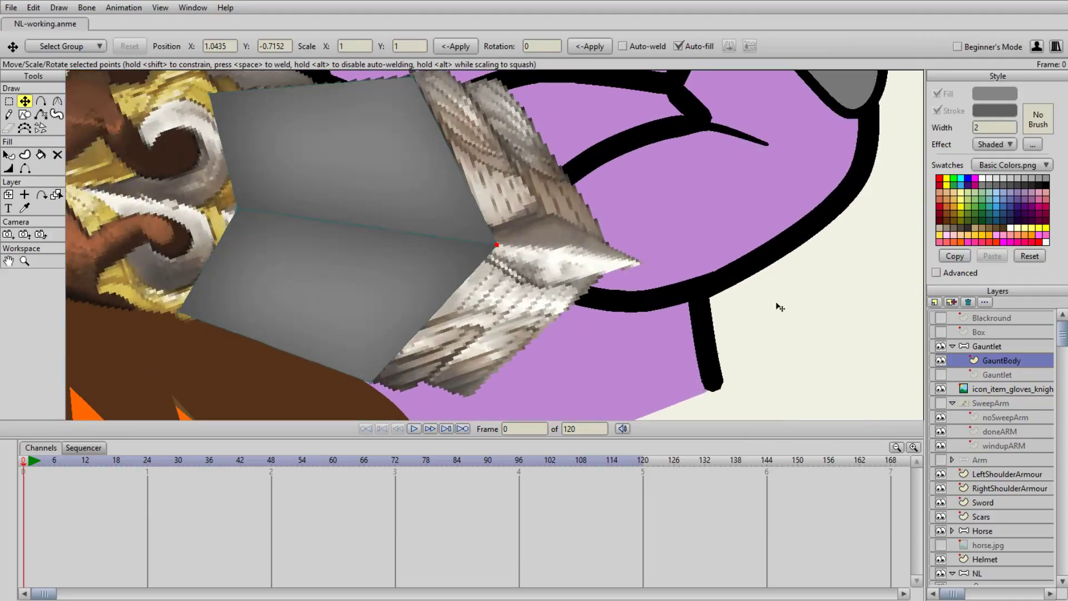
# - Show the Gauntlet vector layer and examine how the shaded plates sit on the grey glove silhouette
pyautogui.click(941, 374)
pyautogui.scroll(-7, 503, 246)
pyautogui.scroll(6, 497, 246)
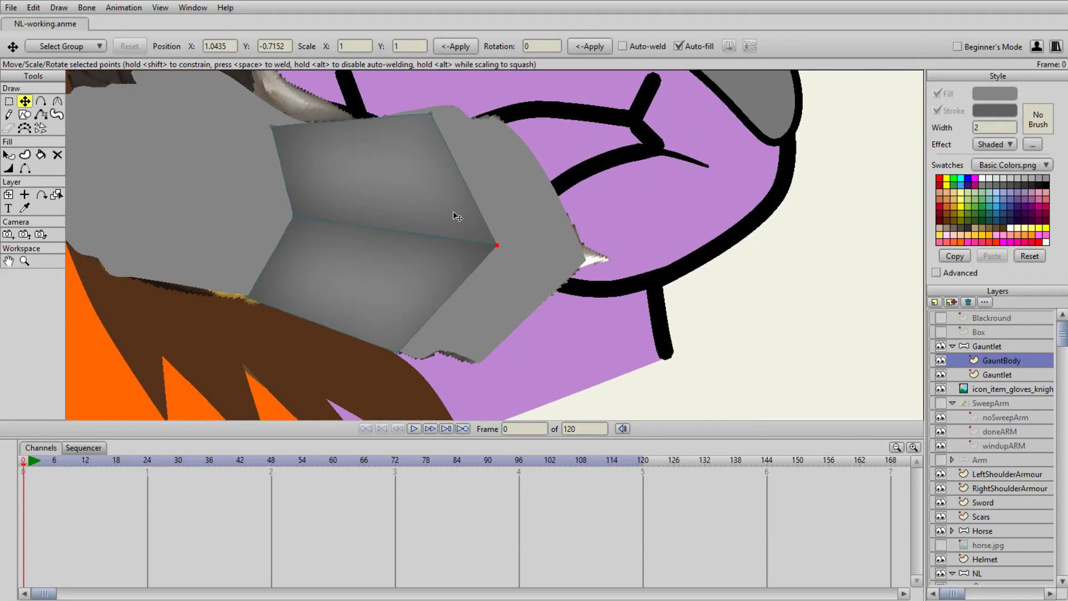
pyautogui.scroll(3, 458, 215)
pyautogui.scroll(-5, 497, 184)
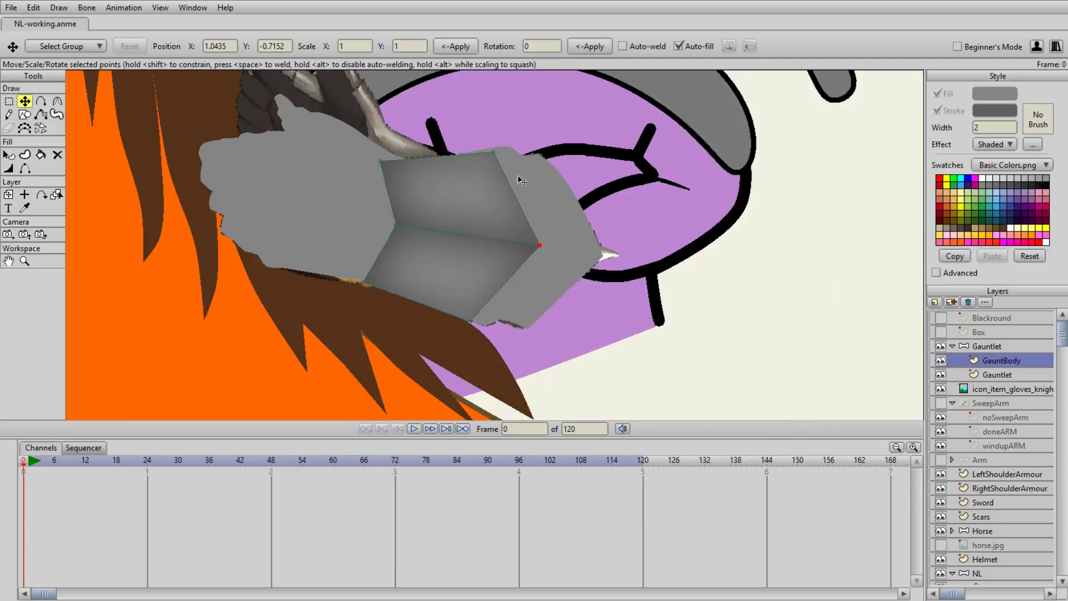
pyautogui.scroll(3, 557, 285)
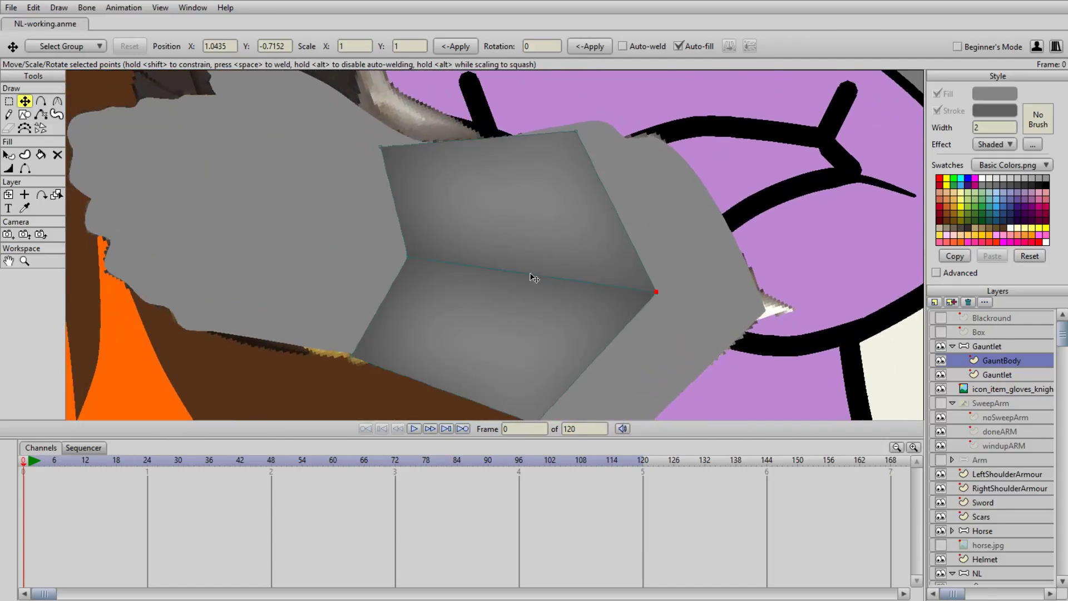
pyautogui.scroll(-5, 529, 279)
pyautogui.scroll(3, 402, 278)
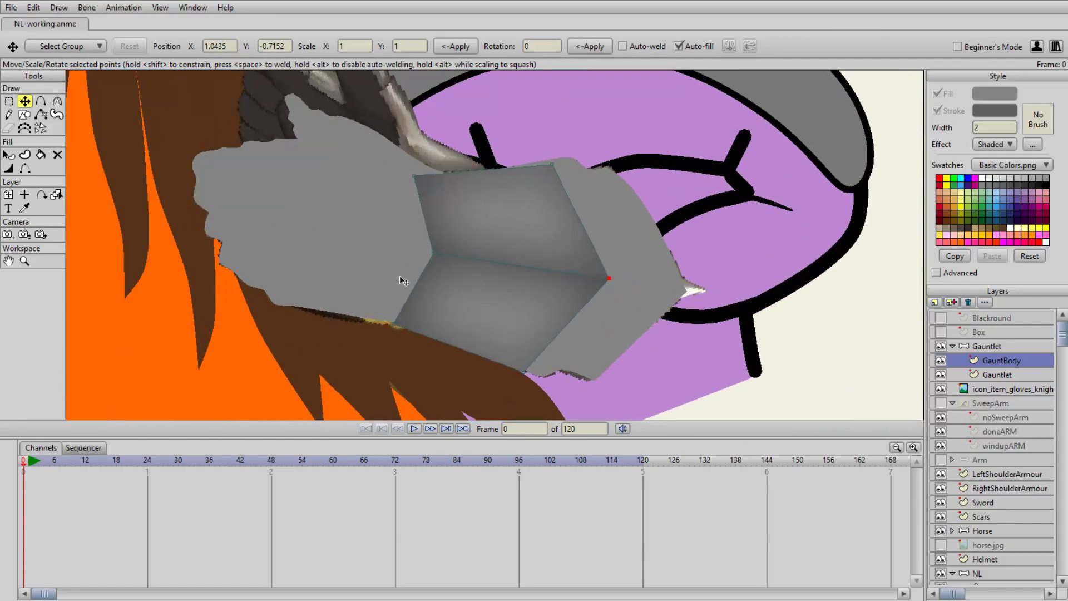
# - Select the plates' corner points, except the lowest one, and shift them slightly toward the gauntlet's pointed end
pyautogui.click(483, 234)
pyautogui.click(487, 314)
pyautogui.press('g')
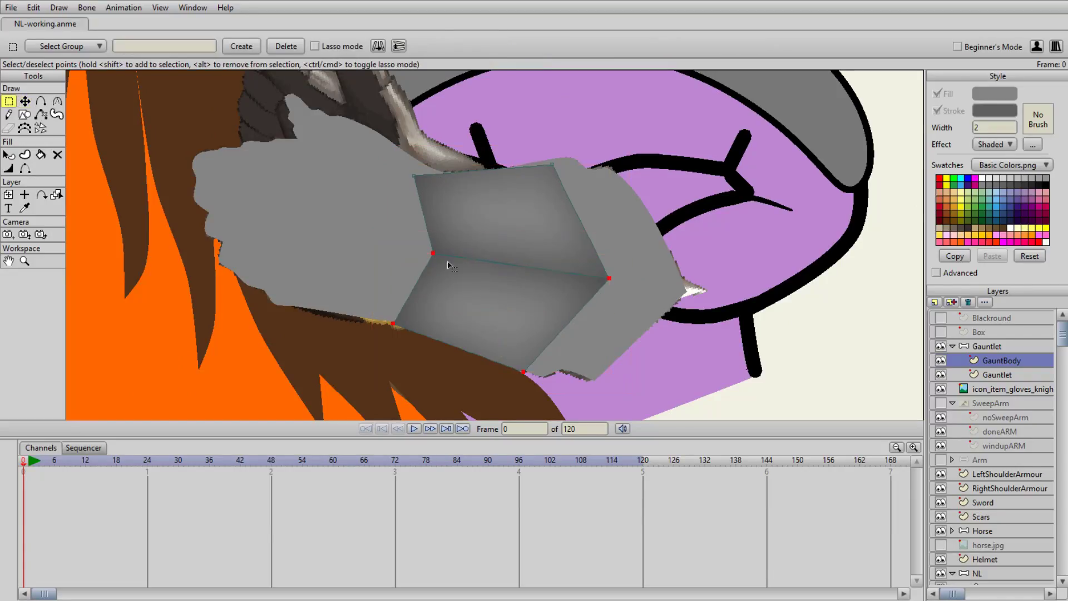
pyautogui.press('t')
pyautogui.moveTo(515, 228); pyautogui.dragTo(545, 229)
pyautogui.moveTo(543, 229); pyautogui.dragTo(544, 230)
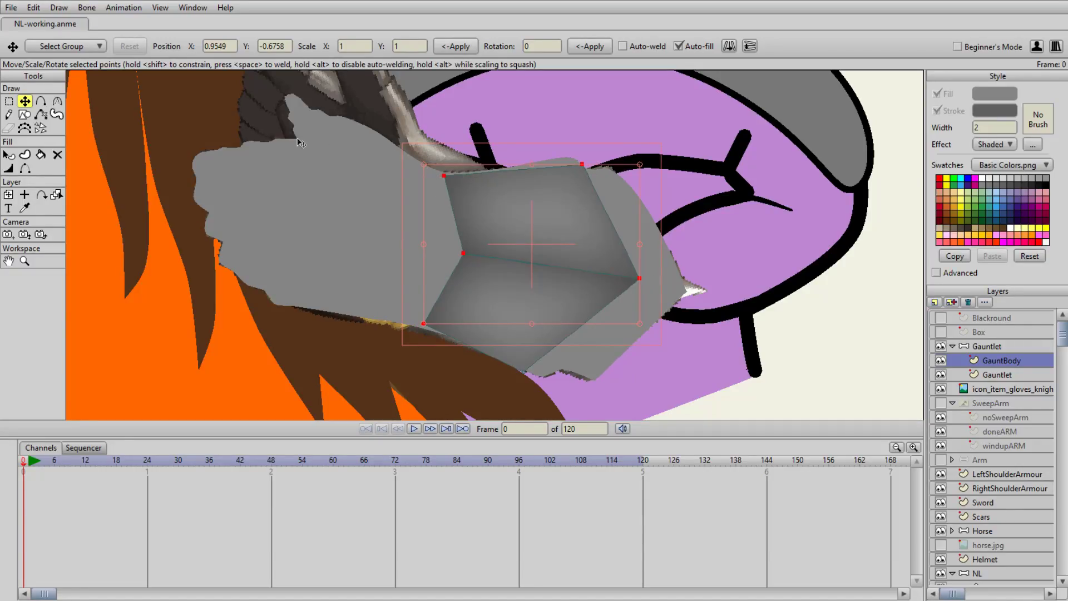
# - Hide the GauntBody layer and switch the Gauntlet layer off to compare the tracing with the glove image
pyautogui.click(941, 362)
pyautogui.click(941, 374)
pyautogui.click(941, 374)
pyautogui.click(941, 374)
pyautogui.click(941, 376)
pyautogui.click(941, 375)
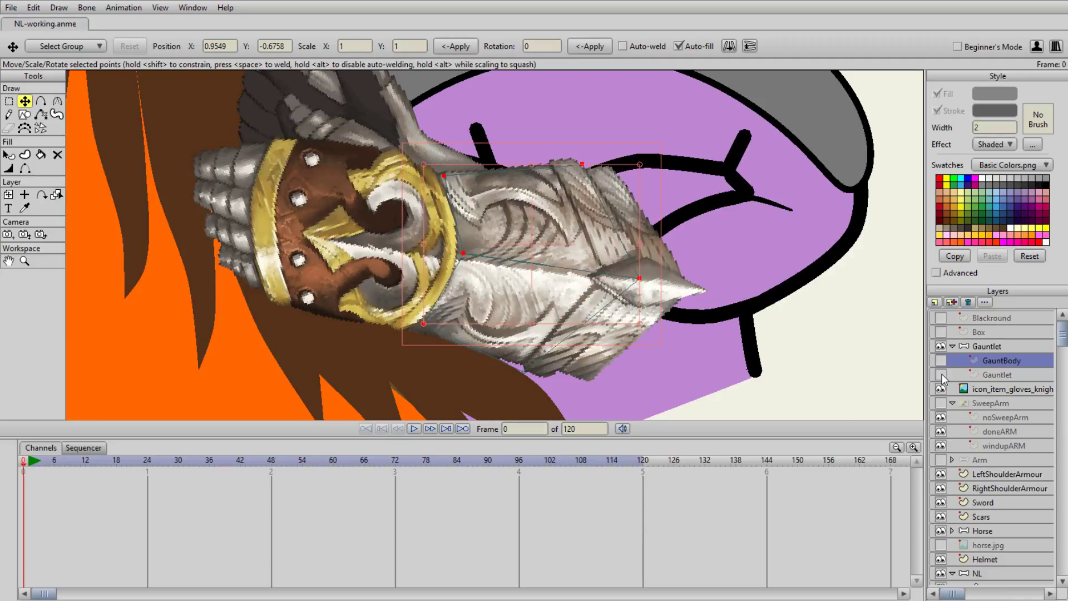
pyautogui.scroll(5, 456, 226)
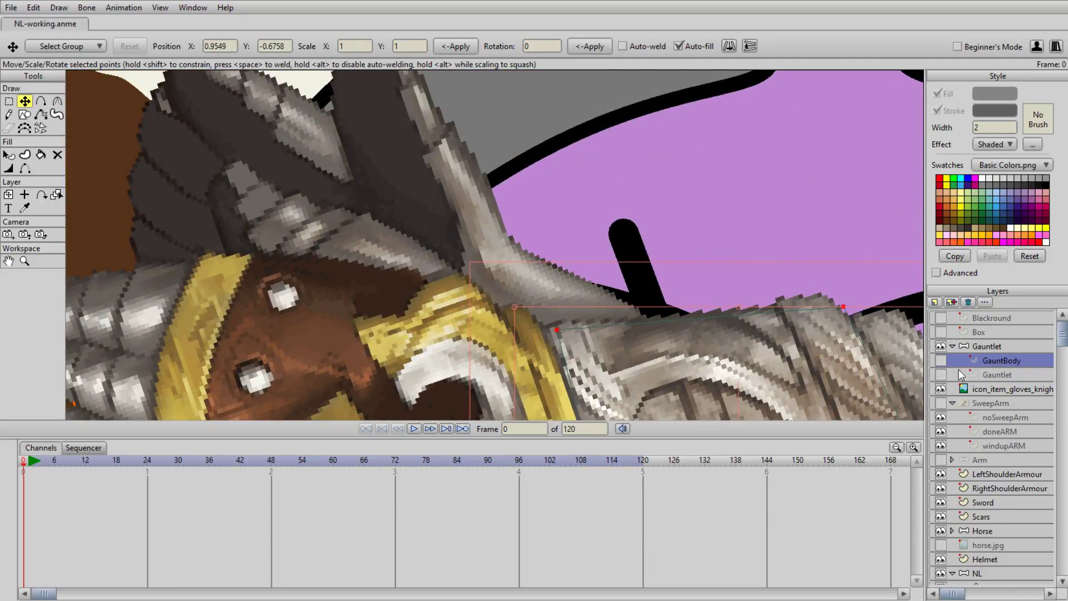
# - Compare the grey Gauntlet silhouette with the glove image, make the Gauntlet layer active, and leave its fill hidden
pyautogui.click(940, 374)
pyautogui.scroll(-2, 323, 229)
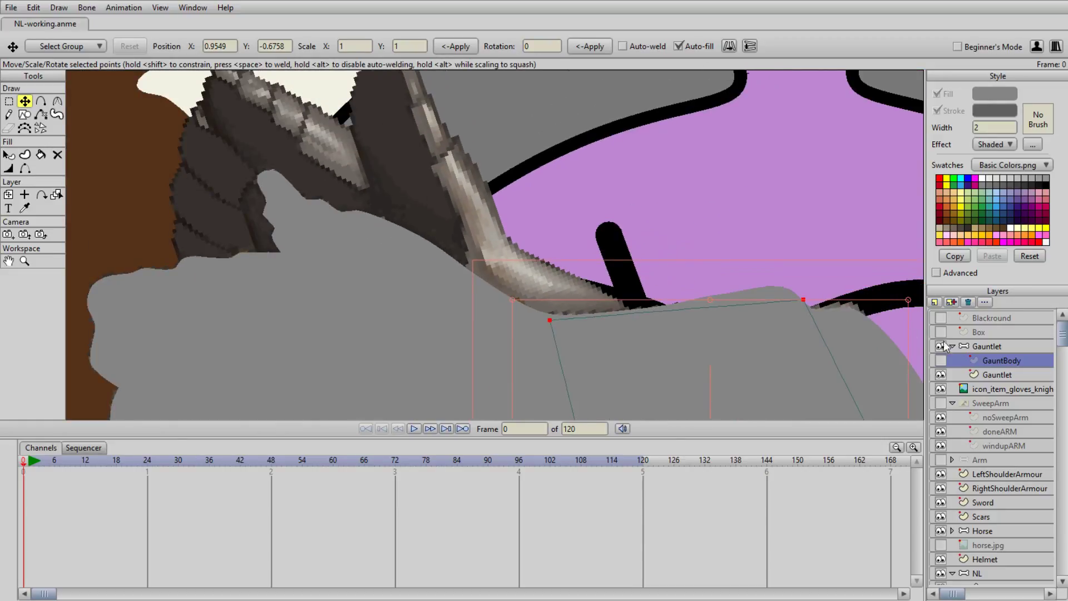
pyautogui.click(941, 374)
pyautogui.click(941, 373)
pyautogui.click(978, 375)
pyautogui.scroll(1, 403, 316)
pyautogui.scroll(1, 403, 315)
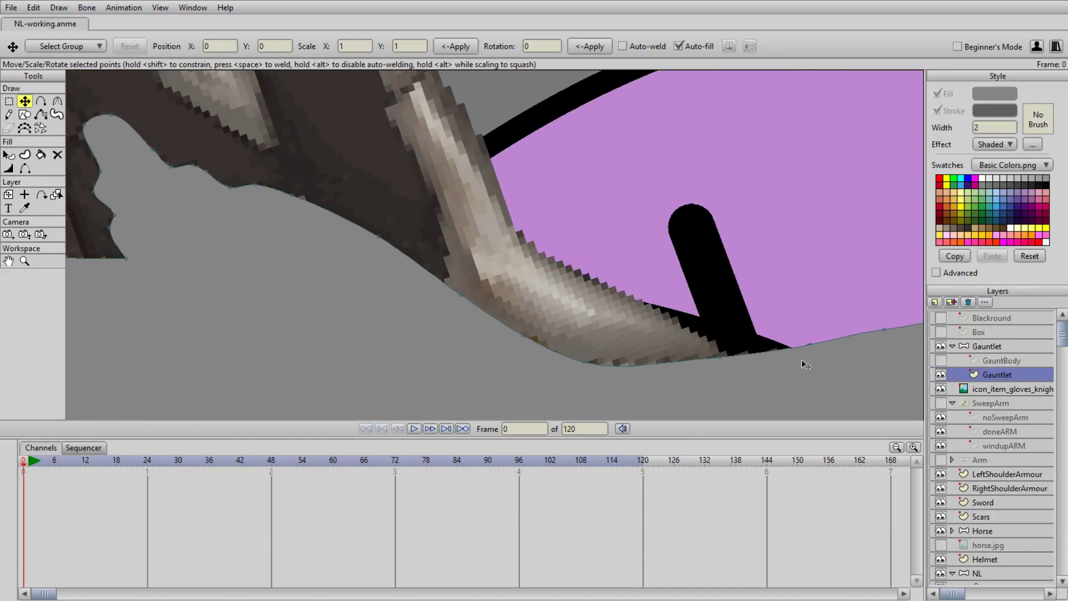
pyautogui.click(941, 375)
# - Add a point on the gauntlet outline along the thumb's upper edge, raise it to the armour's ridge and sharpen its curvature
pyautogui.scroll(2, 253, 204)
pyautogui.press('a')
pyautogui.moveTo(253, 204); pyautogui.dragTo(286, 183)
pyautogui.hotkey('ctrl', 'z')
pyautogui.click(281, 217)
pyautogui.moveTo(282, 218); pyautogui.dragTo(271, 198)
pyautogui.click(59, 103)
pyautogui.moveTo(239, 125); pyautogui.dragTo(201, 123)
# - Add another outline point beside that ridge, pull it down into the notch and make it a sharp corner
pyautogui.press('a')
pyautogui.click(233, 192)
pyautogui.press('t')
pyautogui.moveTo(238, 195); pyautogui.dragTo(248, 209)
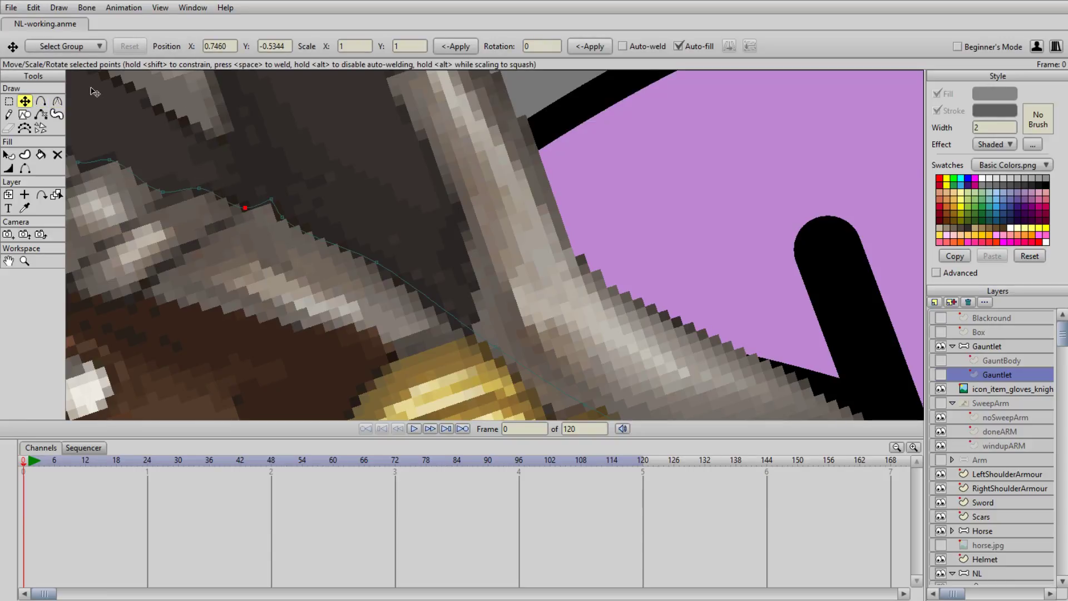
pyautogui.click(57, 101)
pyautogui.click(123, 48)
# - Shape the next two outline points toward the thumb tip into a raised joint followed by a sharp notch
pyautogui.press('t')
pyautogui.moveTo(196, 187); pyautogui.dragTo(370, 250)
pyautogui.click(57, 102)
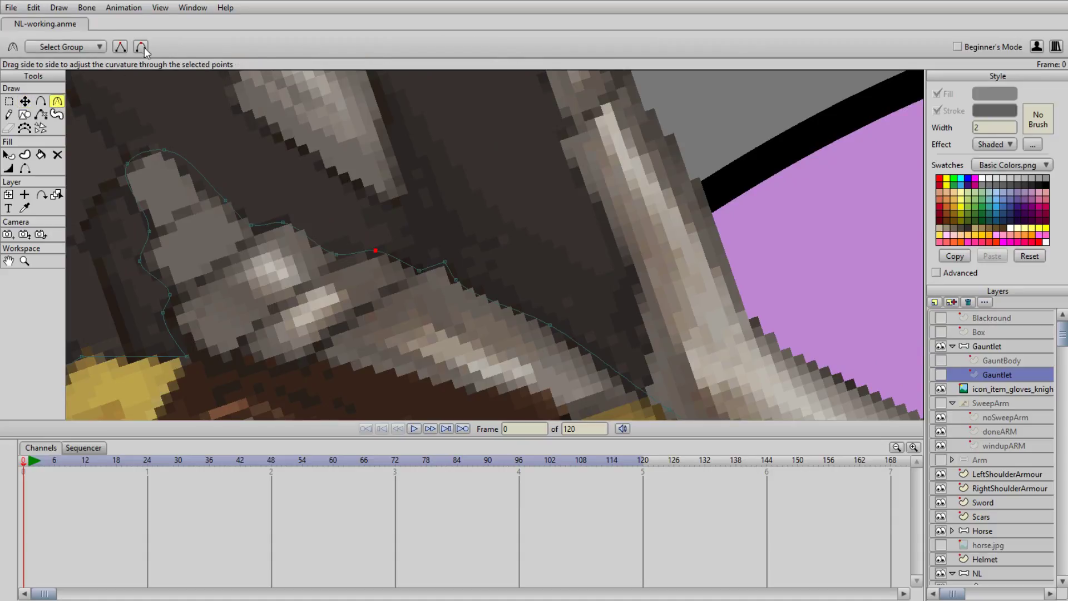
pyautogui.press('t')
pyautogui.moveTo(338, 260); pyautogui.dragTo(339, 259)
pyautogui.click(57, 101)
pyautogui.click(126, 47)
pyautogui.press('t')
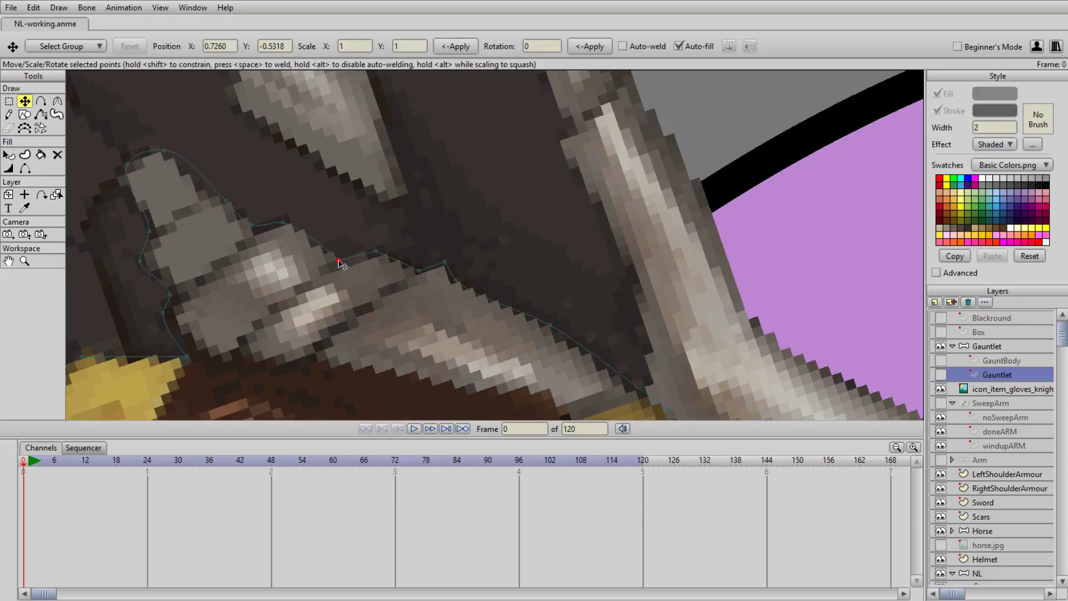
pyautogui.press('c')
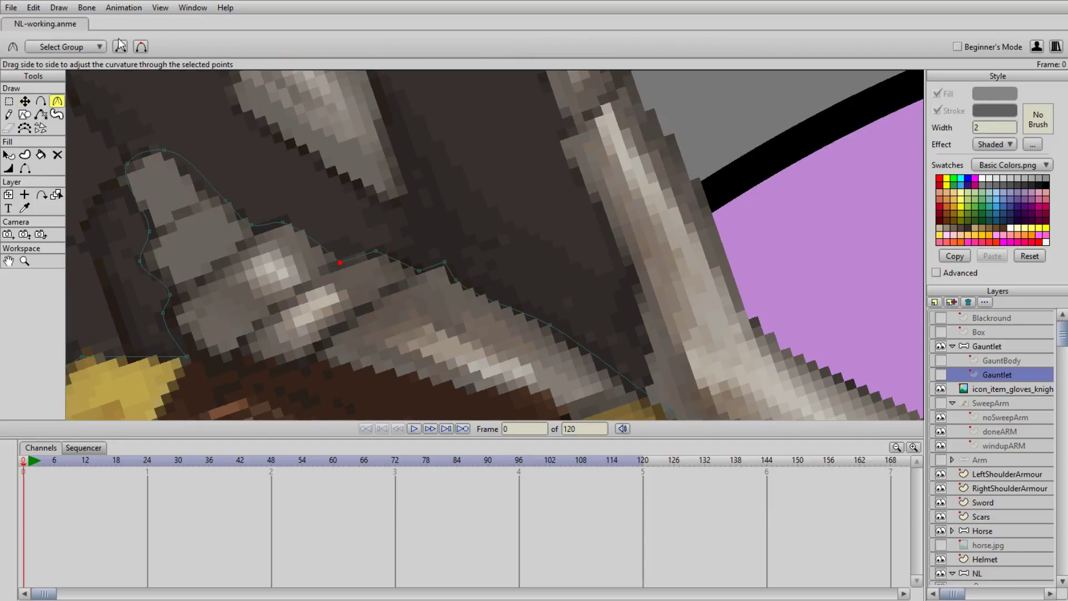
# - Raise the outline point on the following thumb joint and pull its neighbour into the next notch, adjusting their curvature
pyautogui.press('t')
pyautogui.moveTo(287, 228); pyautogui.dragTo(293, 222)
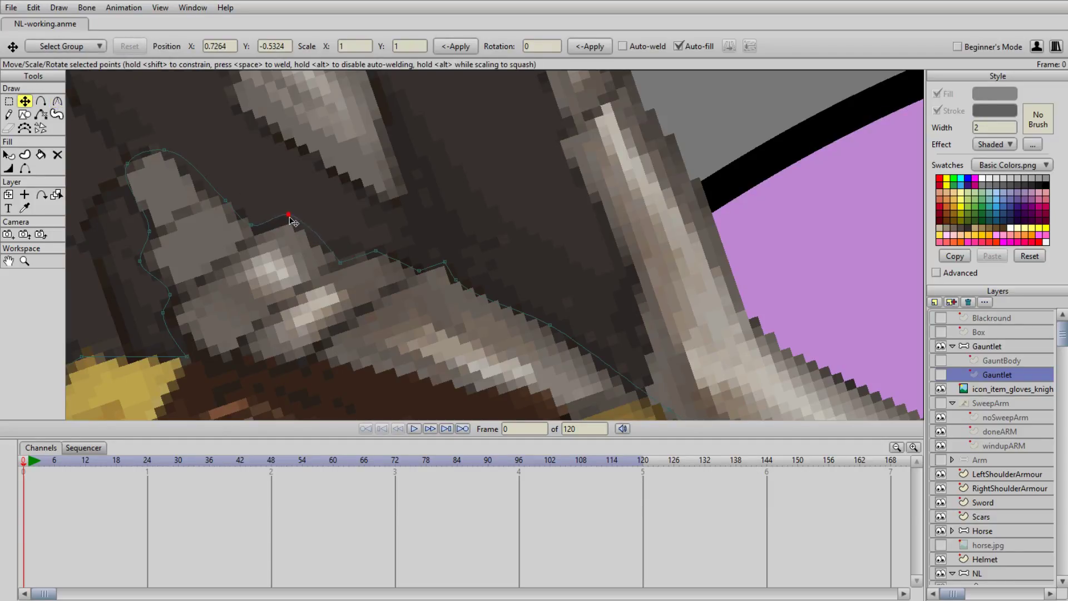
pyautogui.press('c')
pyautogui.press('t')
pyautogui.click(229, 202)
pyautogui.moveTo(235, 212); pyautogui.dragTo(215, 207)
pyautogui.click(57, 104)
# - Nudge the outline points near and at the thumb tip to match the edge of the glove image
pyautogui.press('t')
pyautogui.moveTo(210, 201); pyautogui.dragTo(206, 200)
pyautogui.click(164, 150)
pyautogui.moveTo(166, 158); pyautogui.dragTo(161, 156)
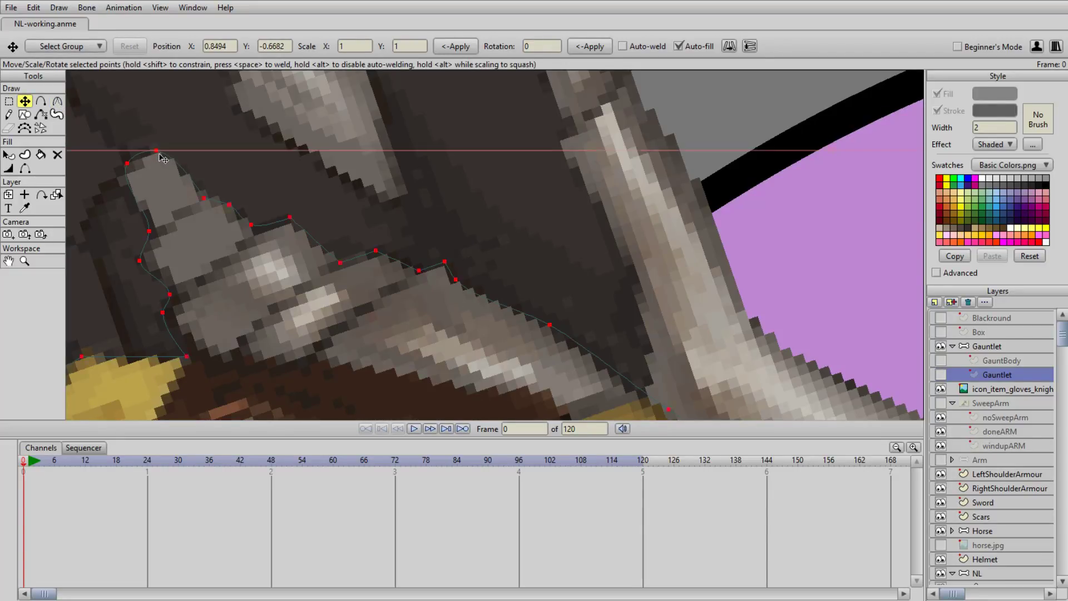
pyautogui.scroll(-5, 170, 154)
pyautogui.scroll(3, 278, 206)
pyautogui.moveTo(297, 233); pyautogui.dragTo(325, 184)
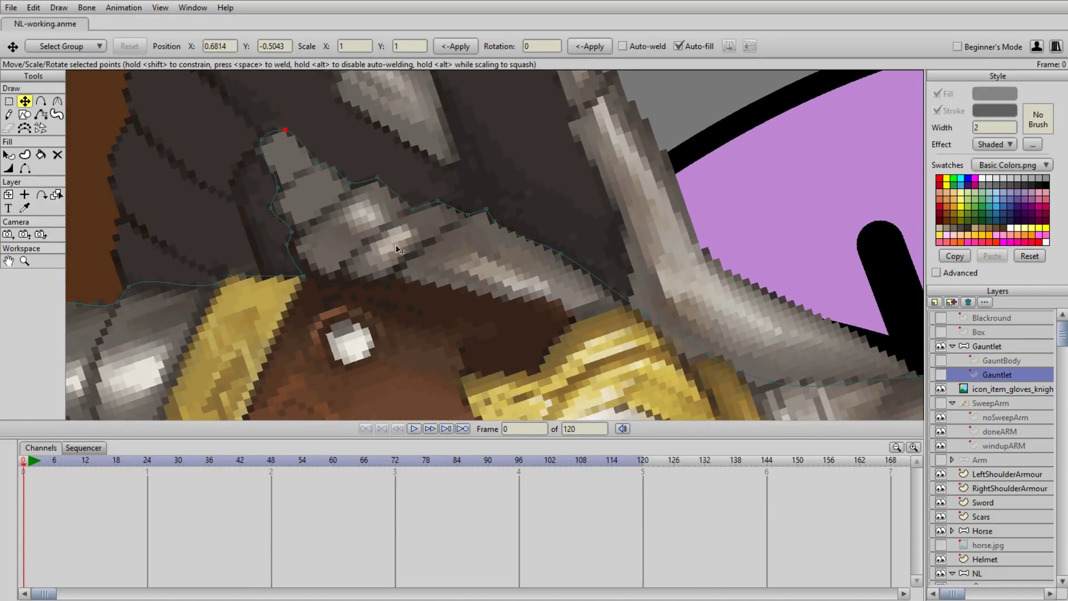
pyautogui.moveTo(498, 225); pyautogui.dragTo(371, 206)
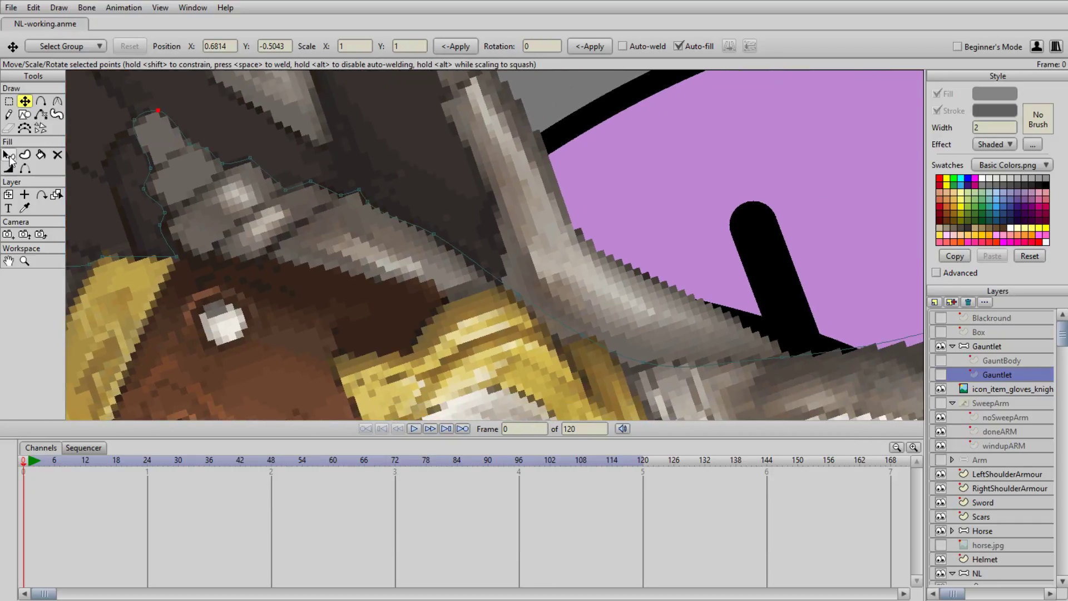
# - Add a vector layer named GauntletLInes directly above the Gauntlet layer
pyautogui.click(939, 302)
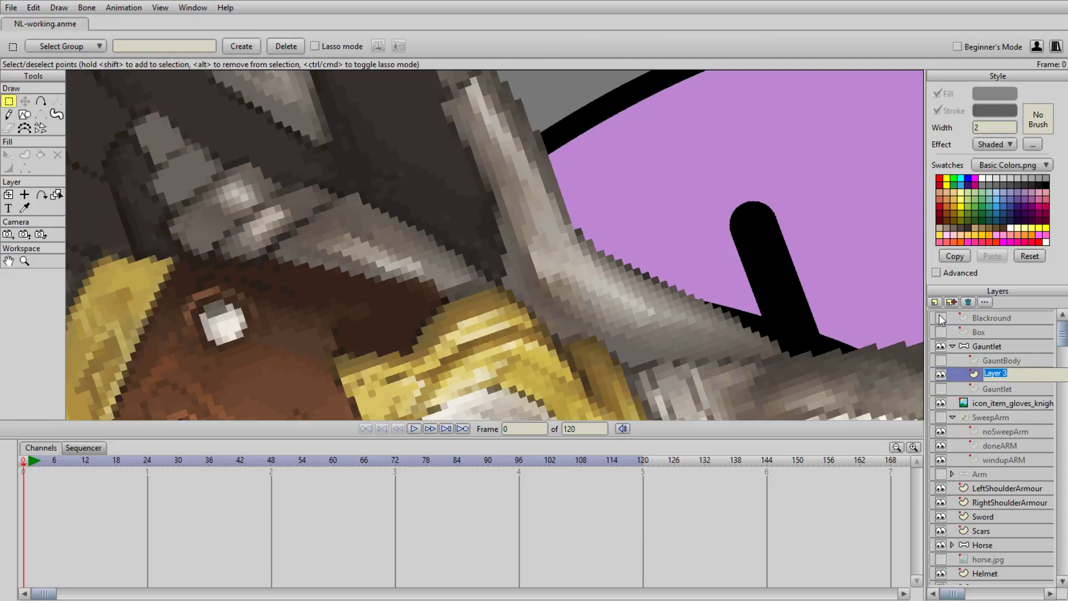
pyautogui.write('GauntletLines')
pyautogui.press('Return')
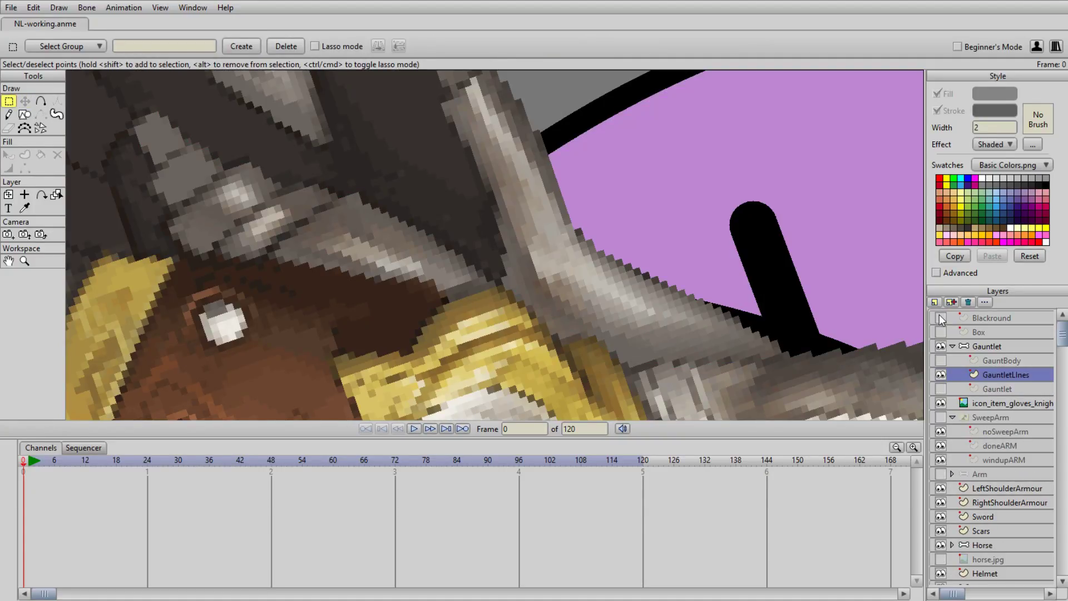
# - Set the stroke width to 1 and draw four curved freehand crease lines across the thumb's joints
pyautogui.click(8, 114)
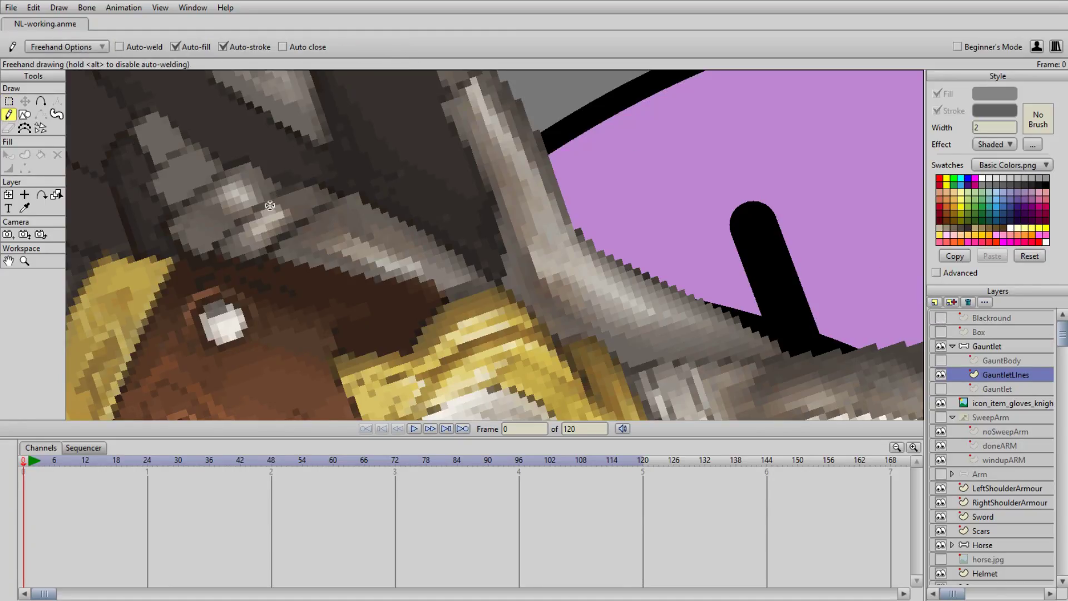
pyautogui.moveTo(263, 258)
pyautogui.mouseDown()
pyautogui.moveTo(290, 228)
pyautogui.moveTo(323, 218)
pyautogui.mouseUp()
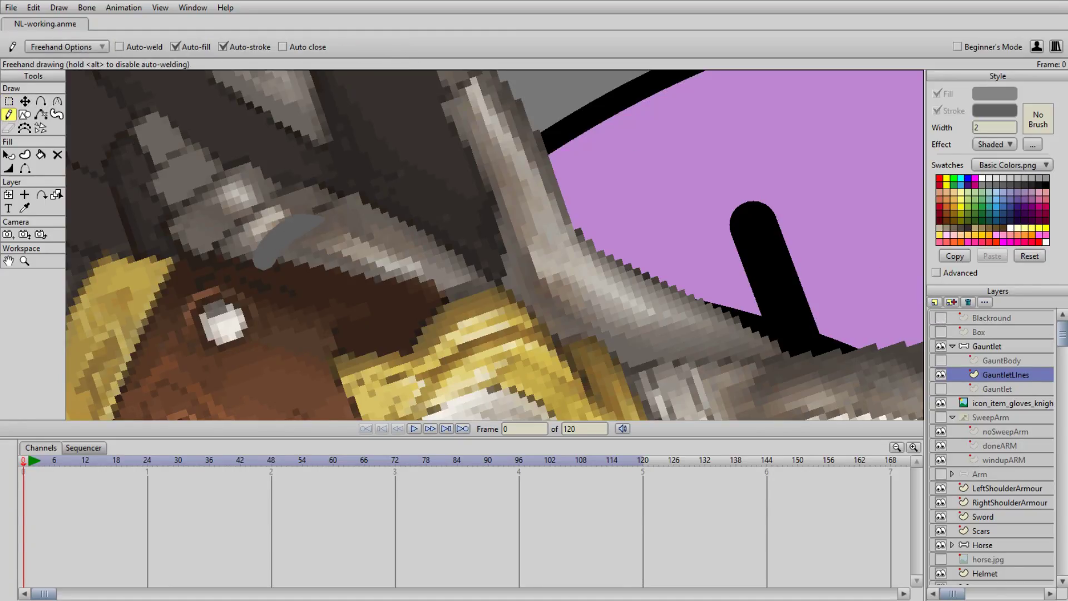
pyautogui.click(47, 25)
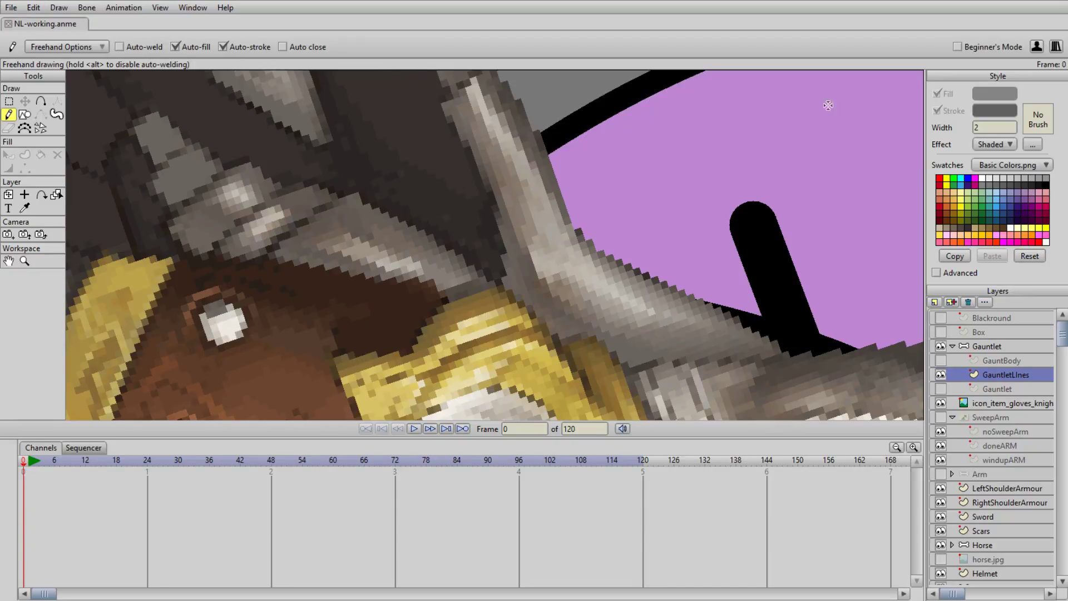
pyautogui.moveTo(984, 126); pyautogui.dragTo(955, 126)
pyautogui.write('1')
pyautogui.moveTo(346, 198)
pyautogui.mouseDown()
pyautogui.moveTo(306, 207)
pyautogui.moveTo(267, 253)
pyautogui.mouseUp()
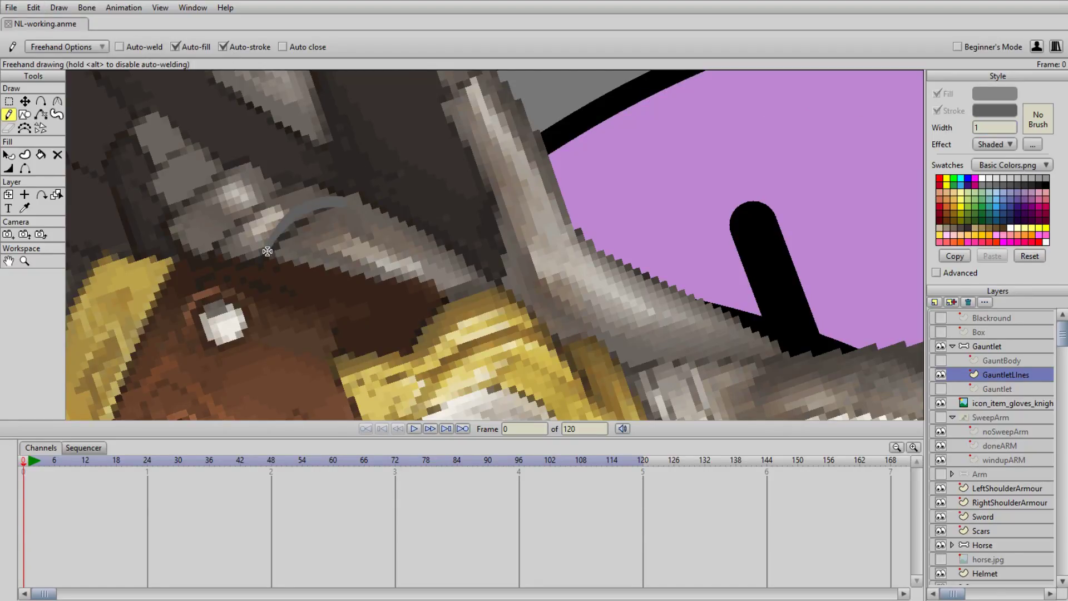
pyautogui.moveTo(283, 196); pyautogui.dragTo(225, 241)
pyautogui.moveTo(225, 171); pyautogui.dragTo(194, 205)
pyautogui.moveTo(198, 149); pyautogui.dragTo(162, 173)
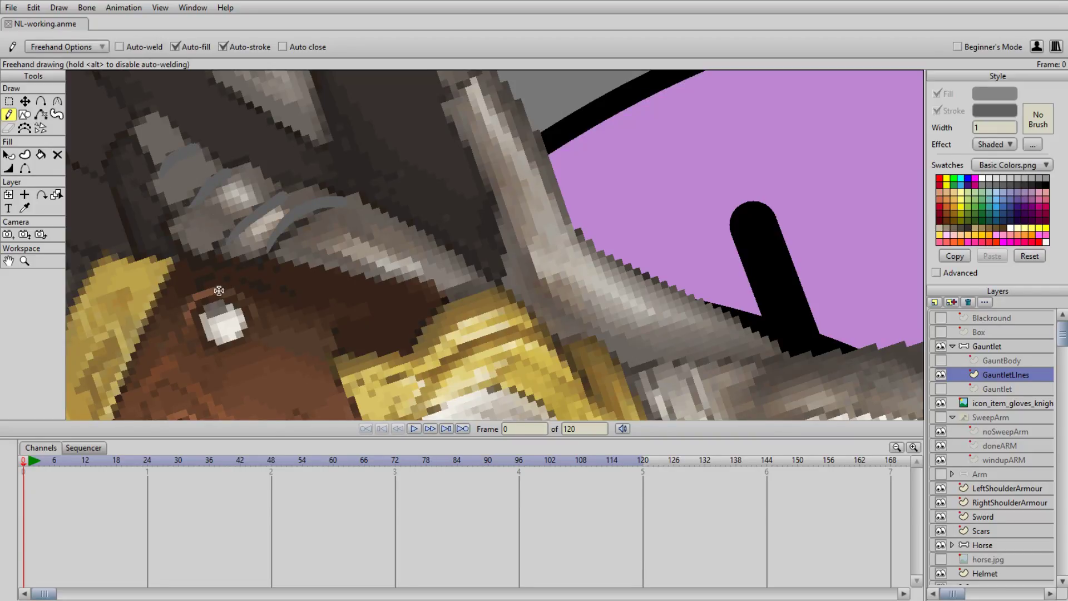
# - Recolour the thumb's crease lines with a darker grey stroke
pyautogui.moveTo(224, 270); pyautogui.dragTo(272, 200)
pyautogui.click(8, 155)
pyautogui.click(354, 149)
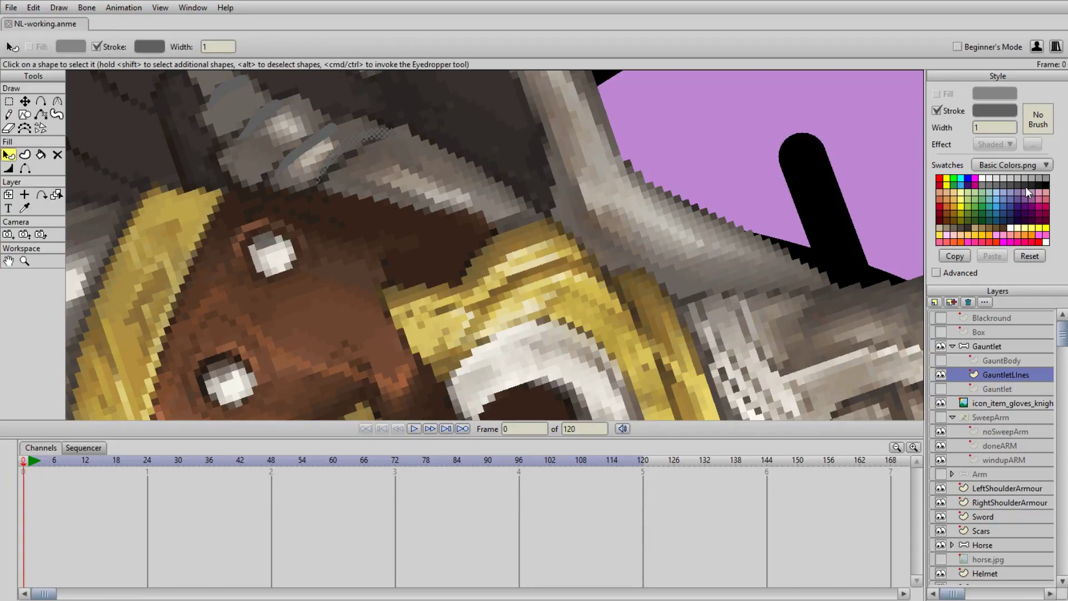
pyautogui.click(1019, 185)
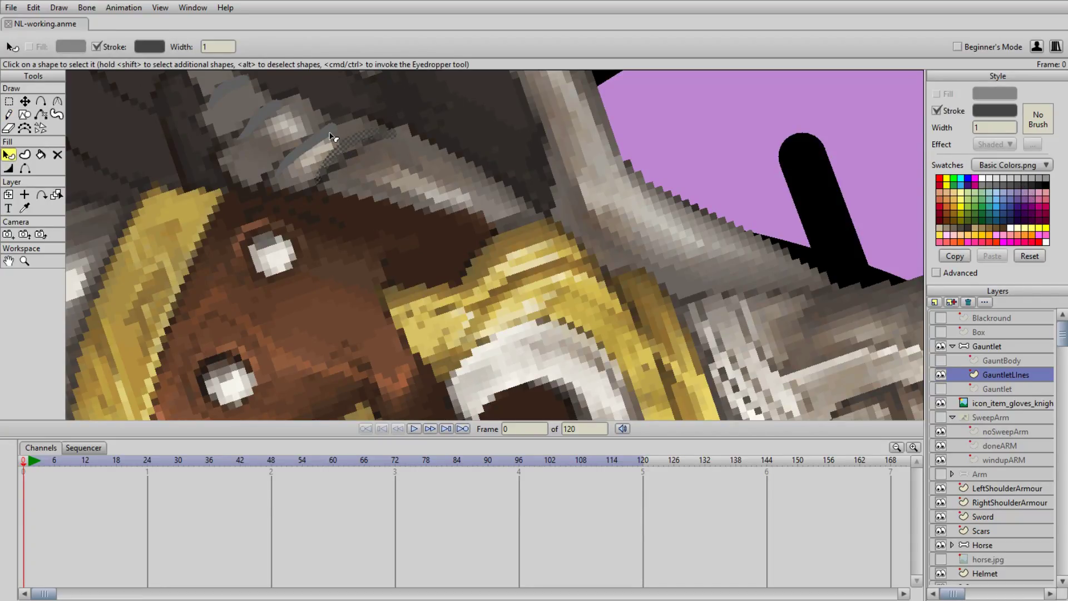
pyautogui.click(329, 133)
pyautogui.click(1024, 182)
pyautogui.click(270, 119)
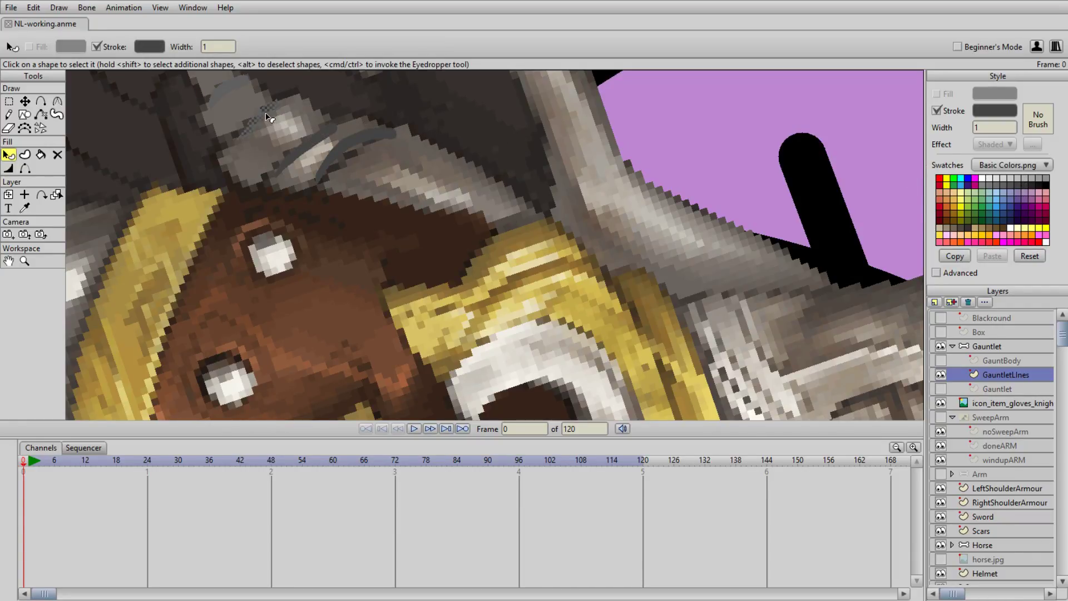
pyautogui.click(1015, 185)
pyautogui.click(233, 92)
pyautogui.click(1019, 182)
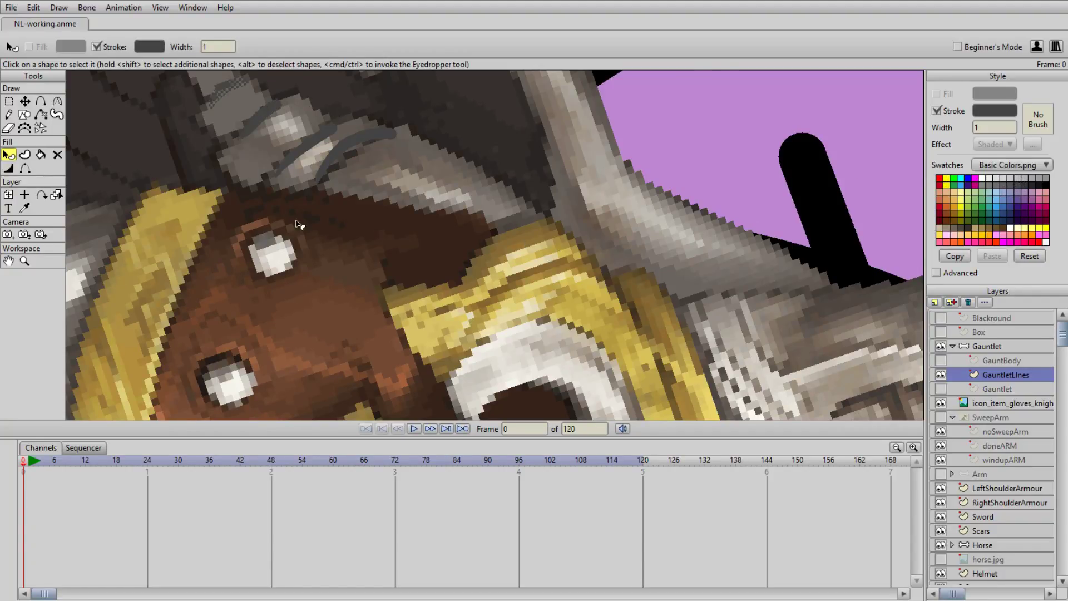
# - Draw a freehand crease line across the uppermost finger near the gold band and fit its points to the armour joint
pyautogui.scroll(-3, 301, 223)
pyautogui.scroll(5, 295, 234)
pyautogui.scroll(-4, 300, 246)
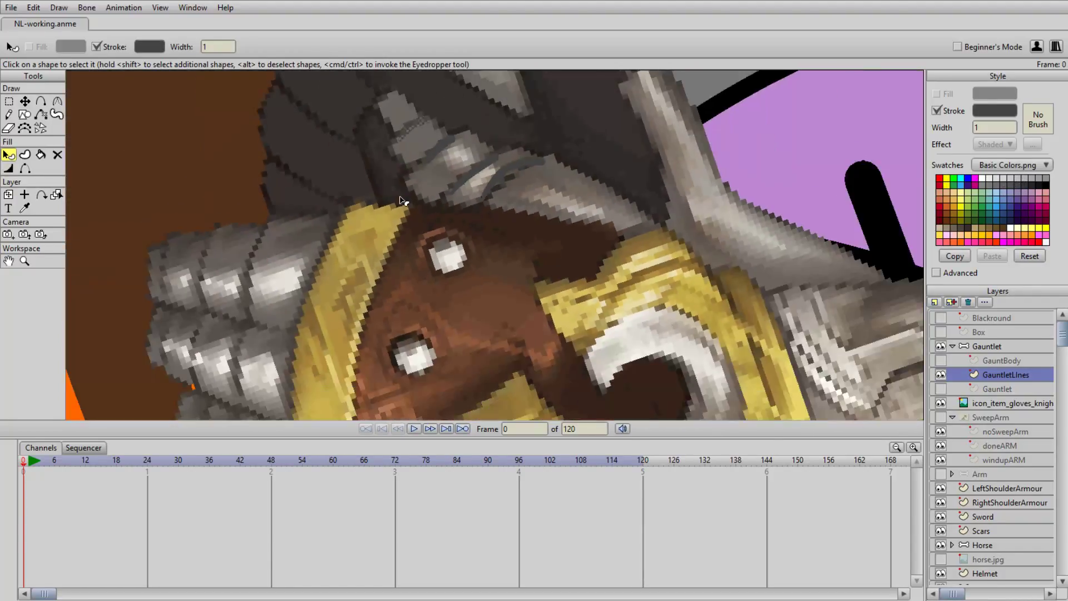
pyautogui.scroll(2, 406, 217)
pyautogui.click(9, 115)
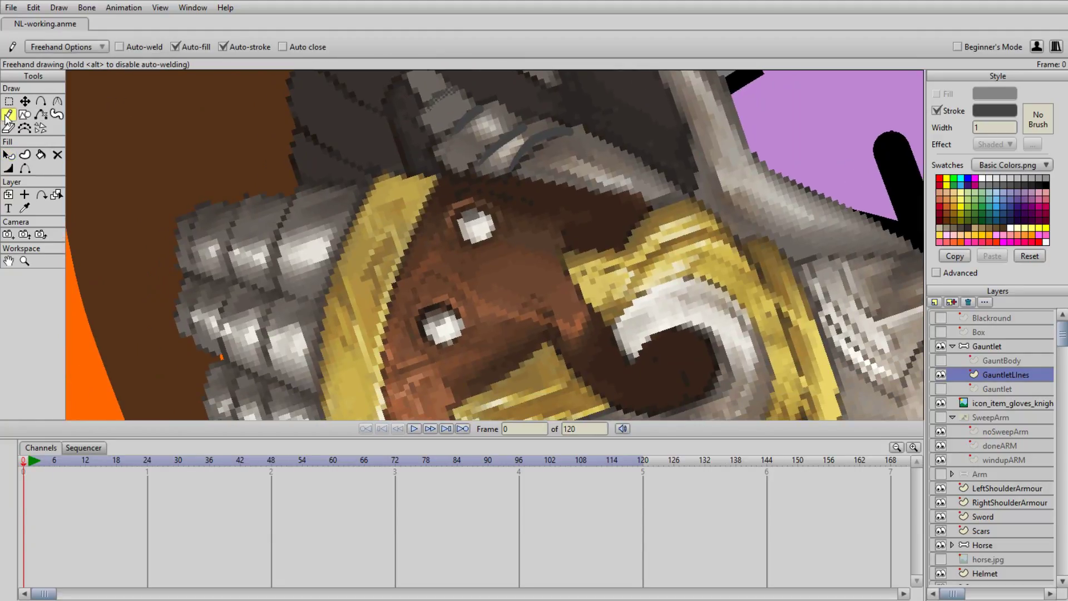
pyautogui.moveTo(297, 199); pyautogui.dragTo(282, 283)
pyautogui.scroll(2, 278, 253)
pyautogui.press('t')
pyautogui.moveTo(298, 229)
pyautogui.mouseDown()
pyautogui.moveTo(288, 226)
pyautogui.moveTo(294, 317)
pyautogui.mouseUp()
pyautogui.click(296, 243)
pyautogui.moveTo(287, 228); pyautogui.dragTo(284, 220)
pyautogui.moveTo(310, 180); pyautogui.dragTo(307, 178)
# - Draw freehand crease lines across the remaining armour joints of the fingers
pyautogui.moveTo(284, 251); pyautogui.dragTo(360, 260)
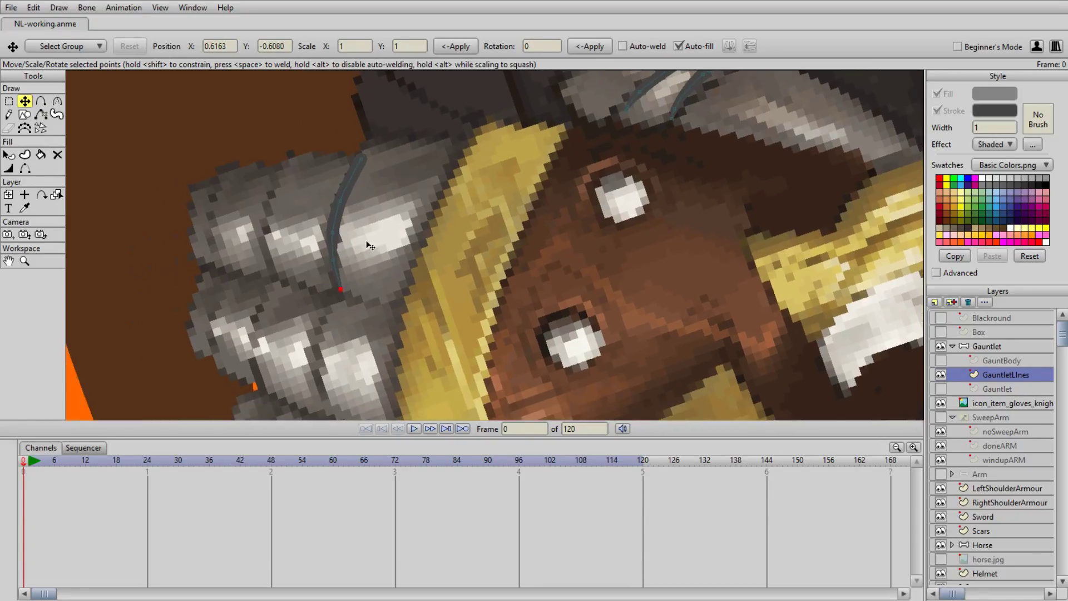
pyautogui.click(9, 115)
pyautogui.moveTo(288, 165)
pyautogui.mouseDown()
pyautogui.moveTo(269, 205)
pyautogui.moveTo(264, 267)
pyautogui.mouseUp()
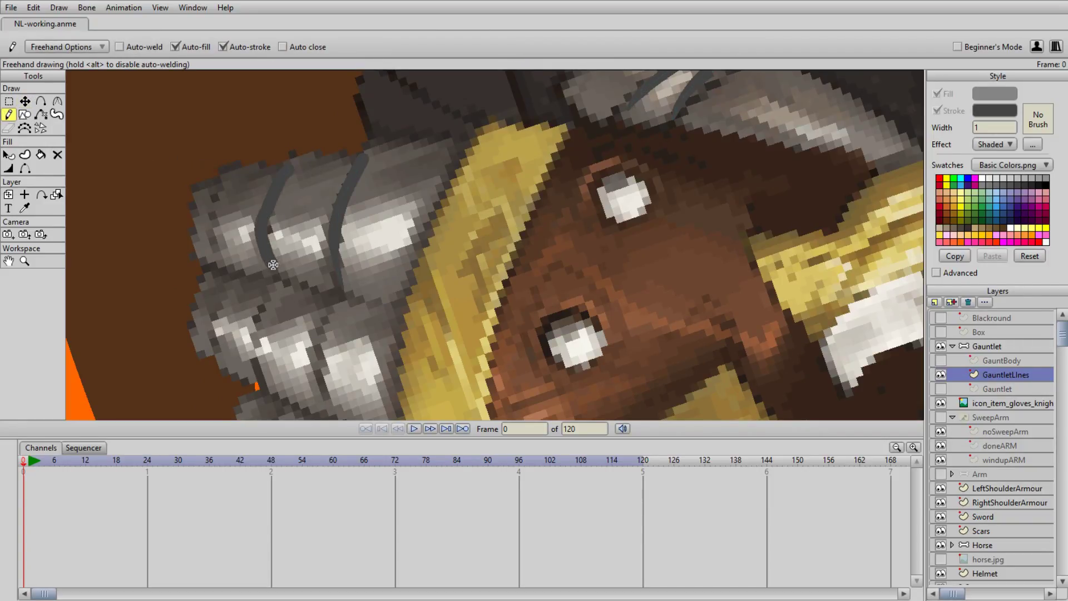
pyautogui.moveTo(230, 182)
pyautogui.mouseDown()
pyautogui.moveTo(219, 217)
pyautogui.moveTo(228, 249)
pyautogui.moveTo(273, 170)
pyautogui.moveTo(236, 222)
pyautogui.moveTo(234, 269)
pyautogui.mouseUp()
pyautogui.moveTo(301, 213)
pyautogui.mouseDown()
pyautogui.moveTo(272, 247)
pyautogui.moveTo(279, 305)
pyautogui.mouseUp()
pyautogui.moveTo(360, 229)
pyautogui.mouseDown()
pyautogui.moveTo(346, 317)
pyautogui.moveTo(291, 223)
pyautogui.moveTo(296, 196)
pyautogui.moveTo(311, 221)
pyautogui.moveTo(308, 286)
pyautogui.moveTo(363, 228)
pyautogui.moveTo(359, 292)
pyautogui.moveTo(341, 163)
pyautogui.moveTo(359, 253)
pyautogui.mouseUp()
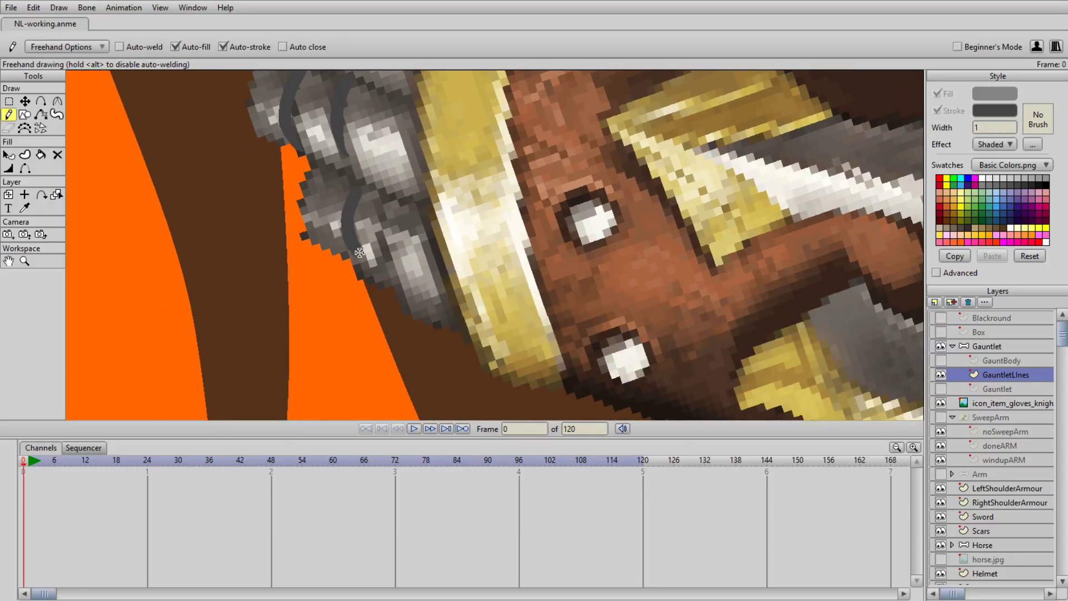
pyautogui.moveTo(393, 201); pyautogui.dragTo(395, 272)
# - Examine the glove image's hand, gold trim and engraved forearm, both up close and against the whole character
pyautogui.scroll(-4, 415, 176)
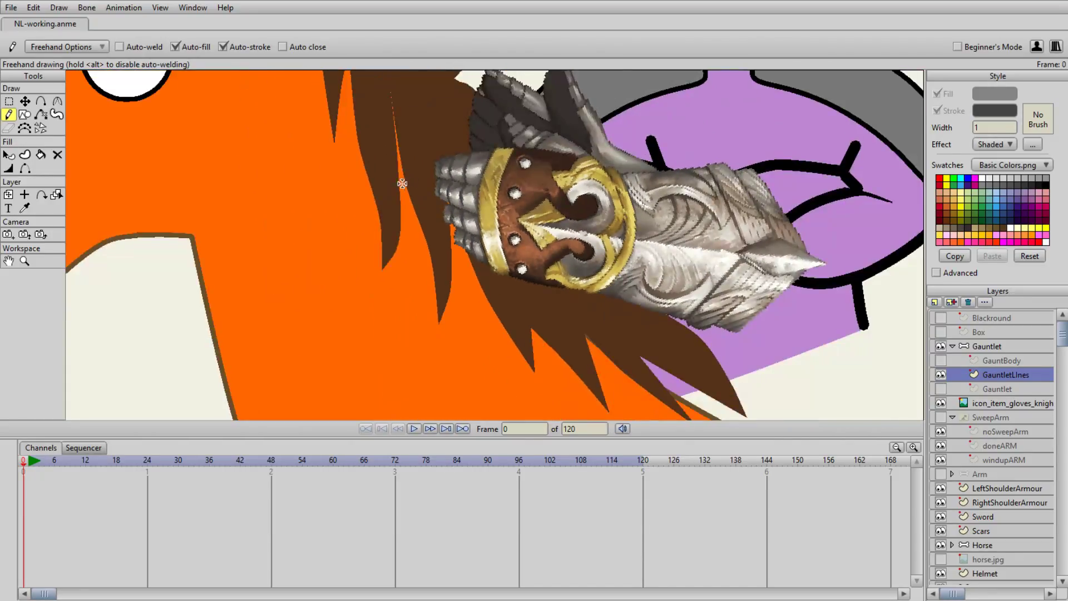
pyautogui.scroll(1, 400, 184)
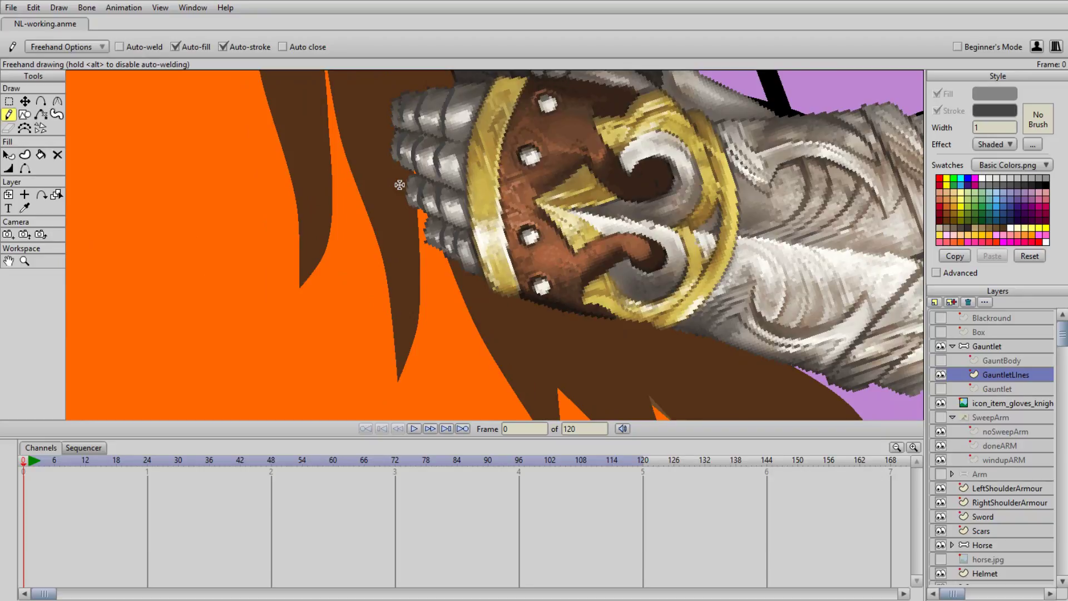
pyautogui.scroll(-3, 400, 184)
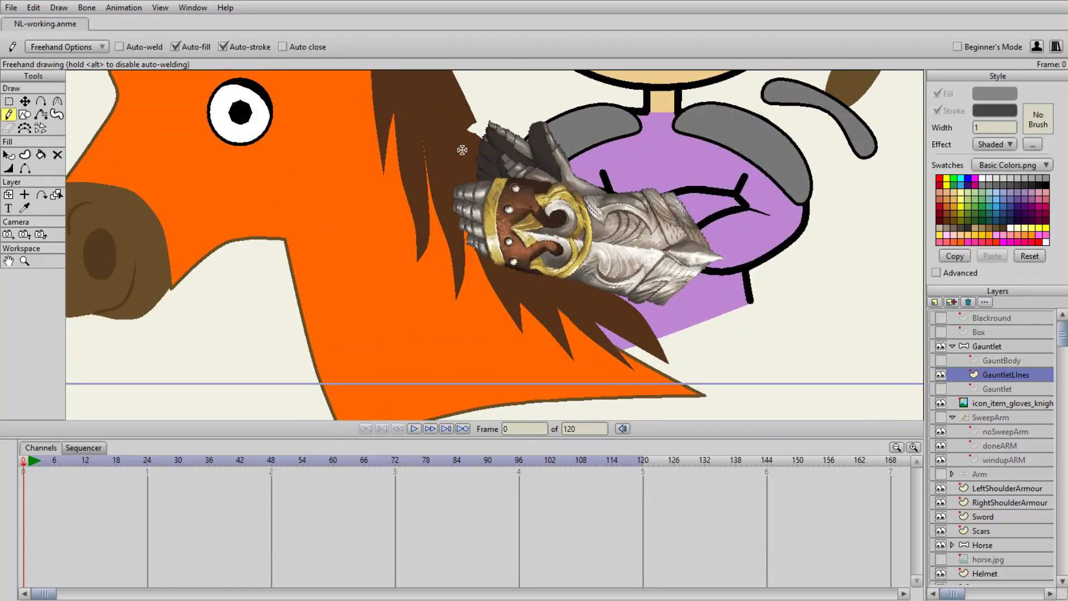
pyautogui.scroll(5, 462, 151)
pyautogui.scroll(4, 401, 224)
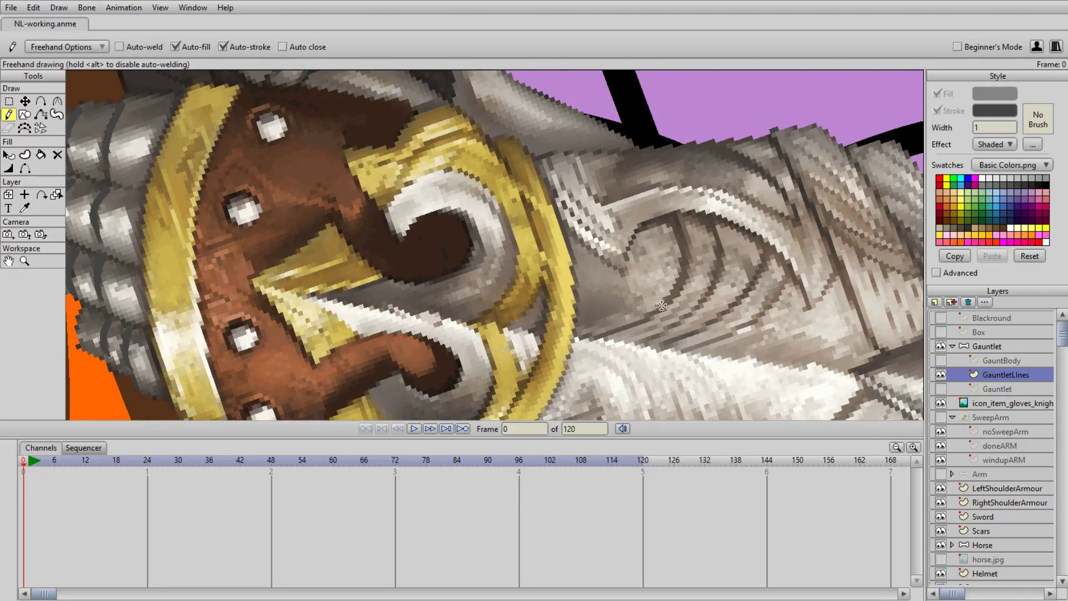
pyautogui.scroll(-6, 463, 219)
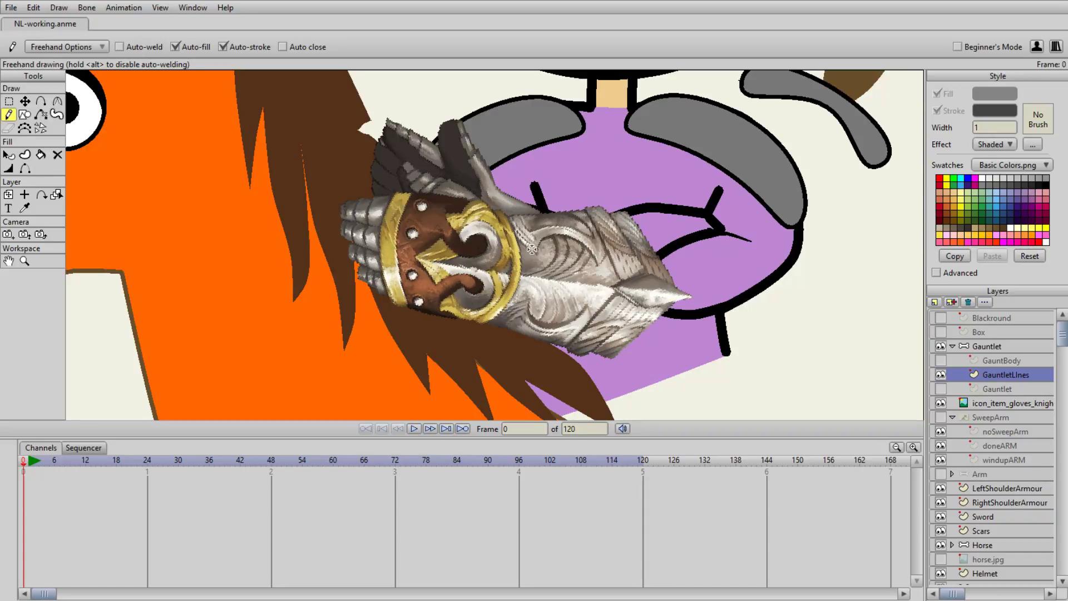
pyautogui.scroll(3, 492, 245)
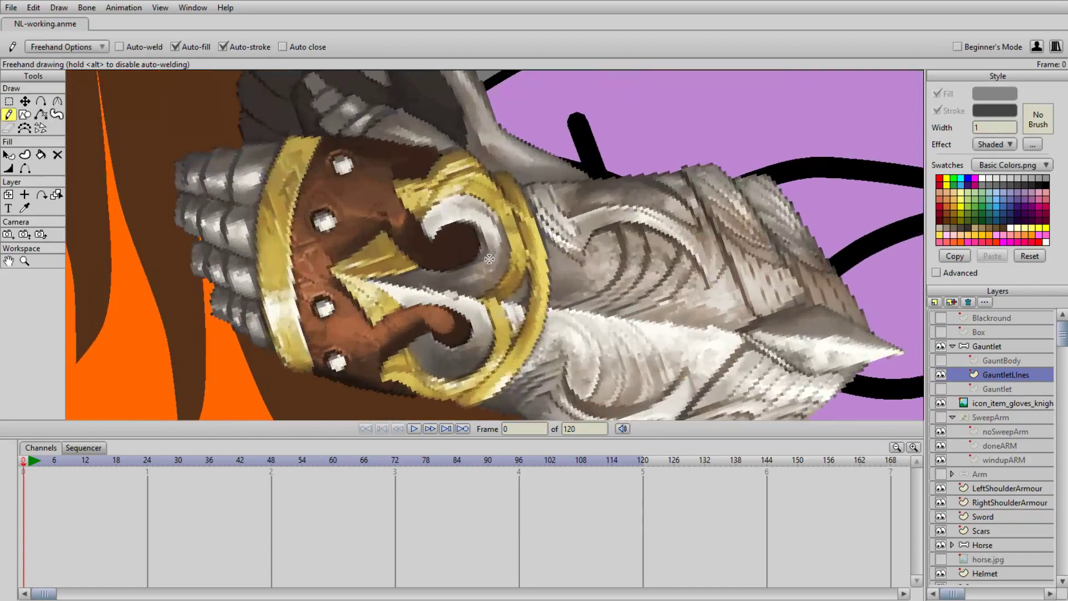
pyautogui.scroll(-3, 476, 261)
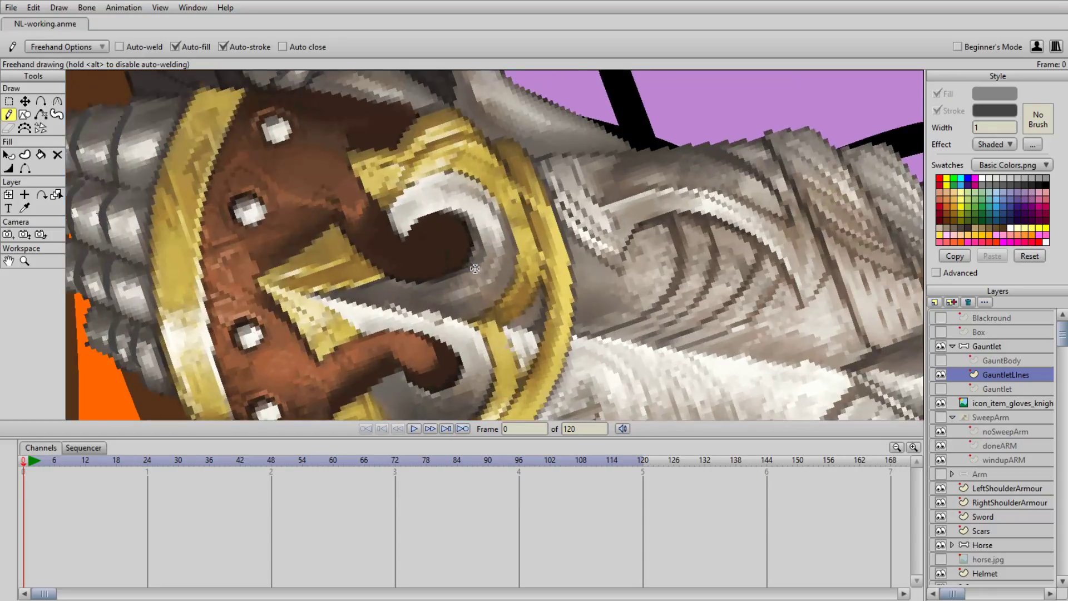
# - Show the Gauntlet and GauntBody layers and hide the glove image to review the vector gauntlet on the character
pyautogui.click(940, 388)
pyautogui.click(941, 404)
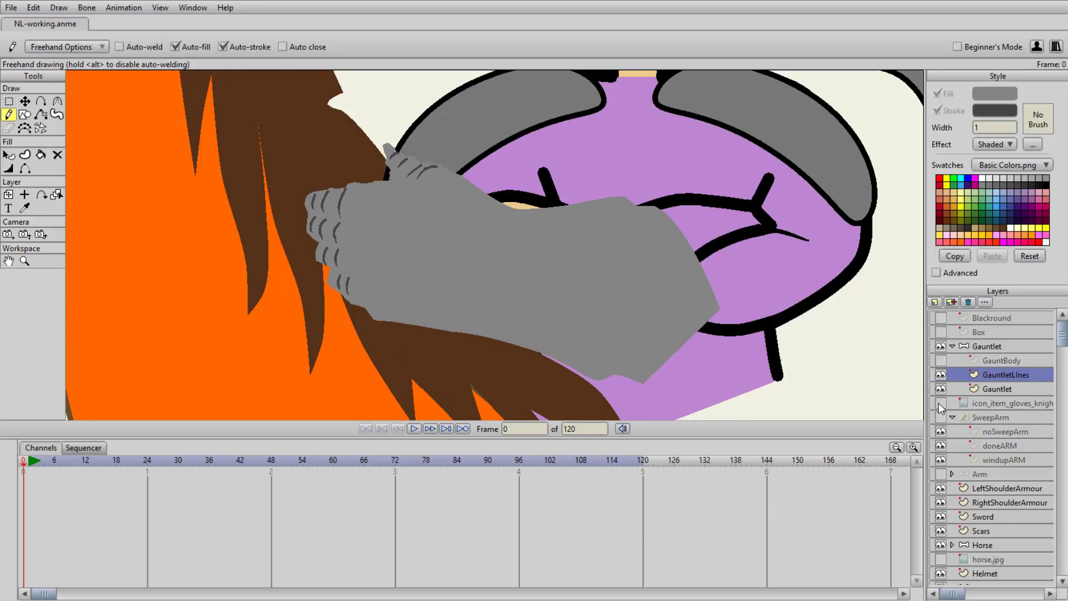
pyautogui.click(940, 362)
pyautogui.scroll(-5, 681, 280)
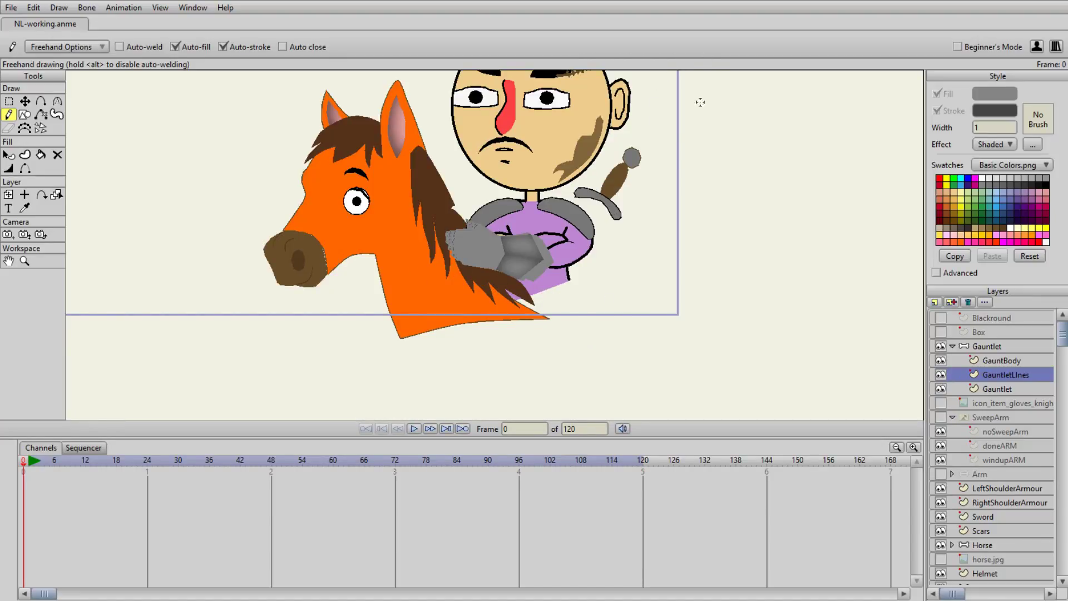
# - Show the knight glove image and hide the Gauntlet layer to expose the hand's leather and gold trim
pyautogui.scroll(8, 706, 88)
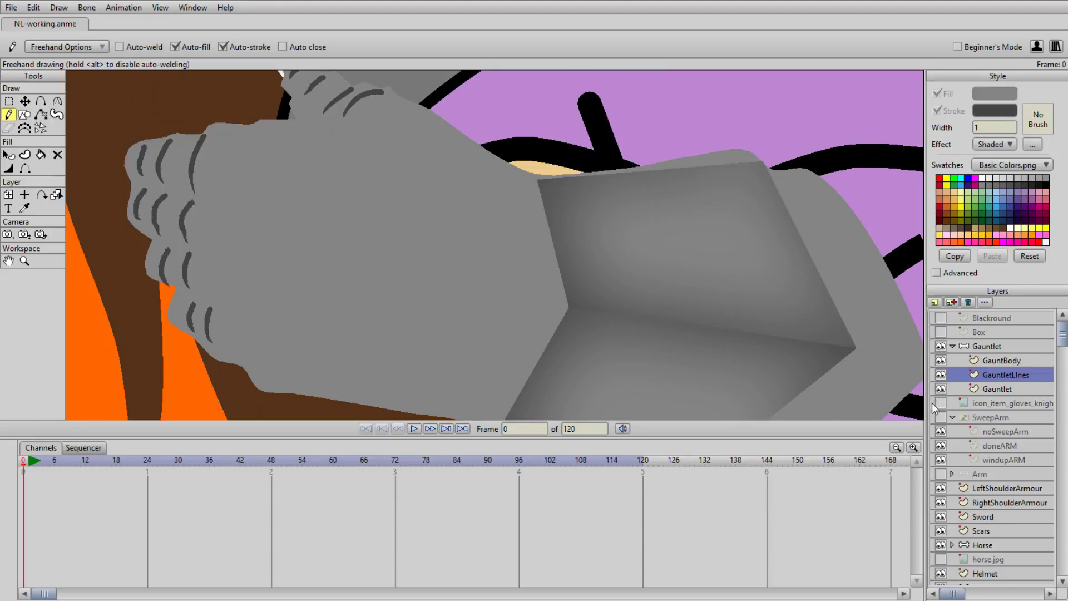
pyautogui.click(939, 404)
pyautogui.click(944, 387)
pyautogui.click(943, 387)
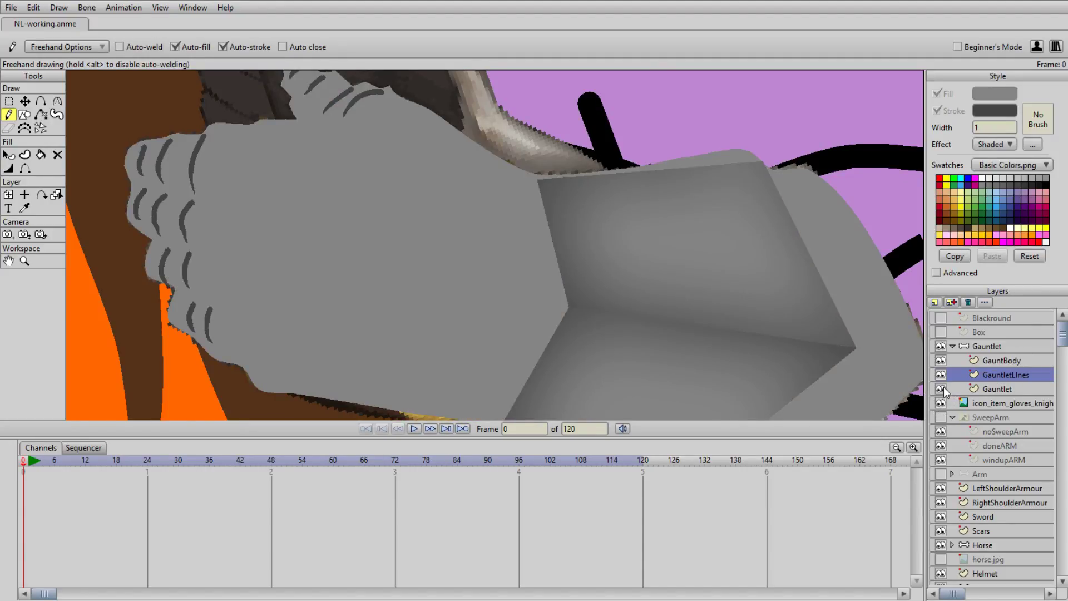
pyautogui.click(943, 387)
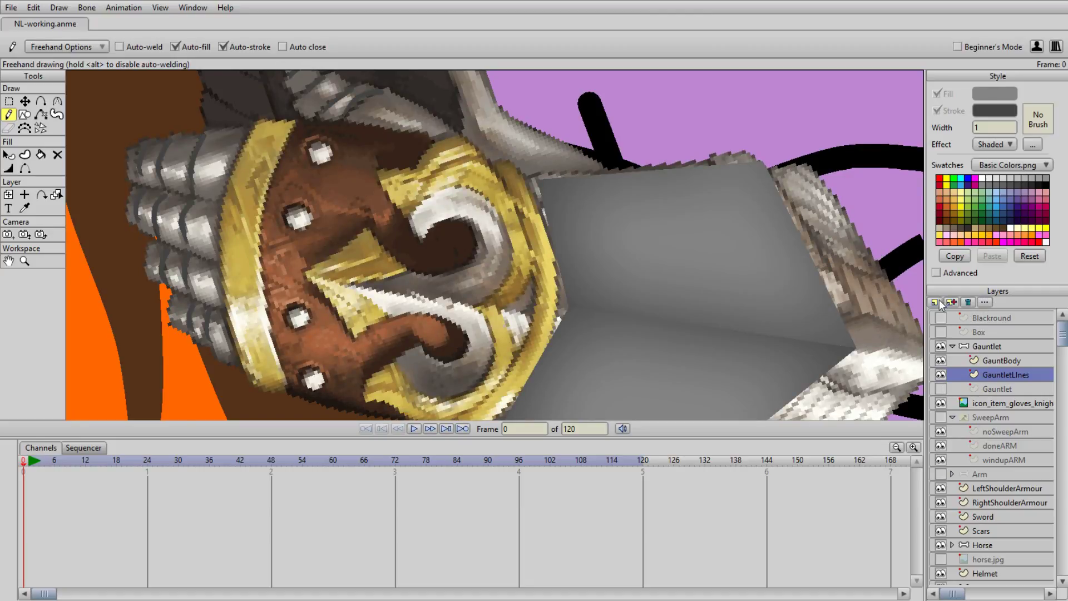
# - Add a vector layer named GauntletLeather above the crease lines layer
pyautogui.click(942, 318)
pyautogui.write('G')
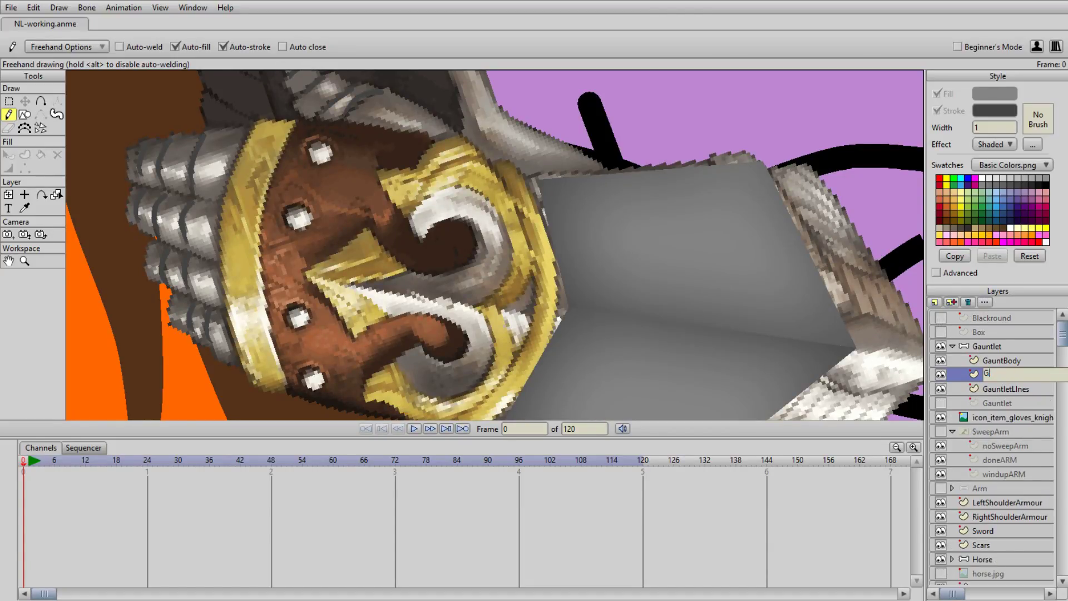
pyautogui.write('auntletLeather')
pyautogui.press('Return')
# - Draw an oval over the glove's leather and style it with a plain effect, brown fill and no stroke
pyautogui.click(24, 115)
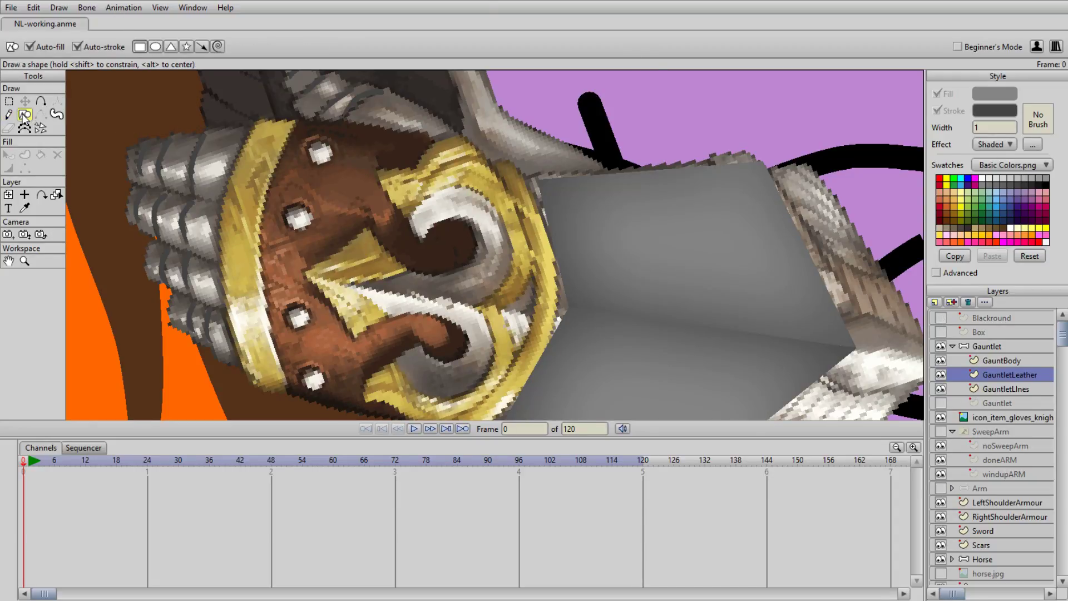
pyautogui.click(155, 47)
pyautogui.moveTo(340, 196); pyautogui.dragTo(421, 302)
pyautogui.press('q')
pyautogui.click(388, 246)
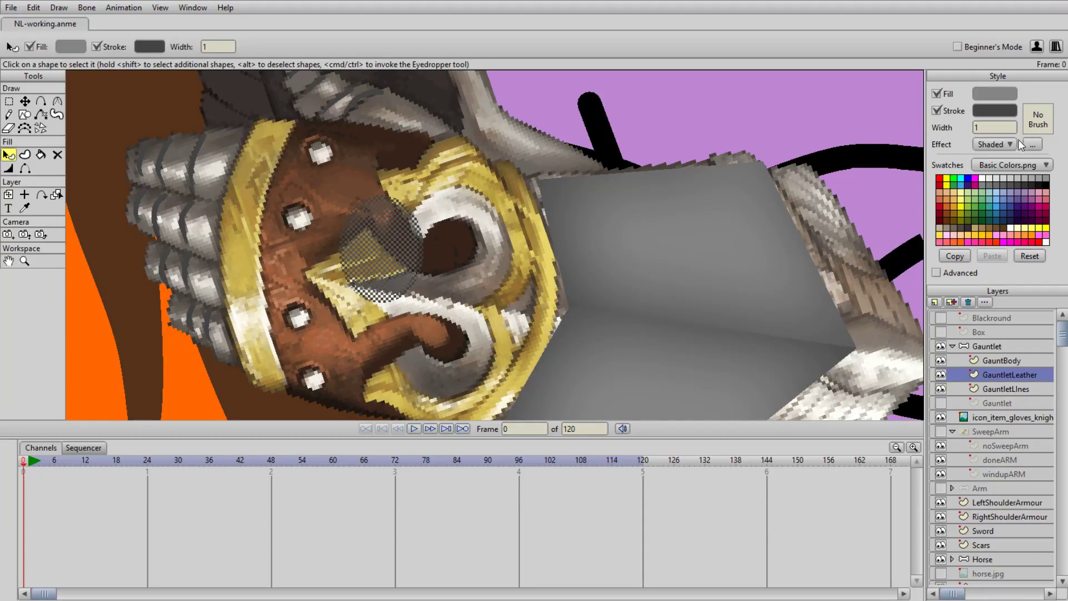
pyautogui.click(1016, 116)
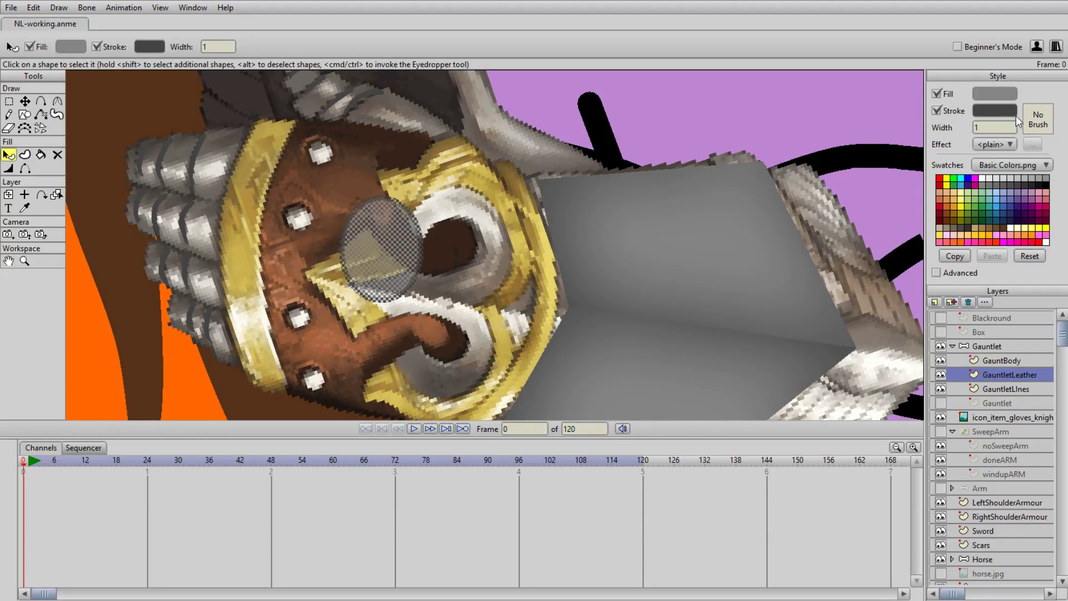
pyautogui.click(996, 227)
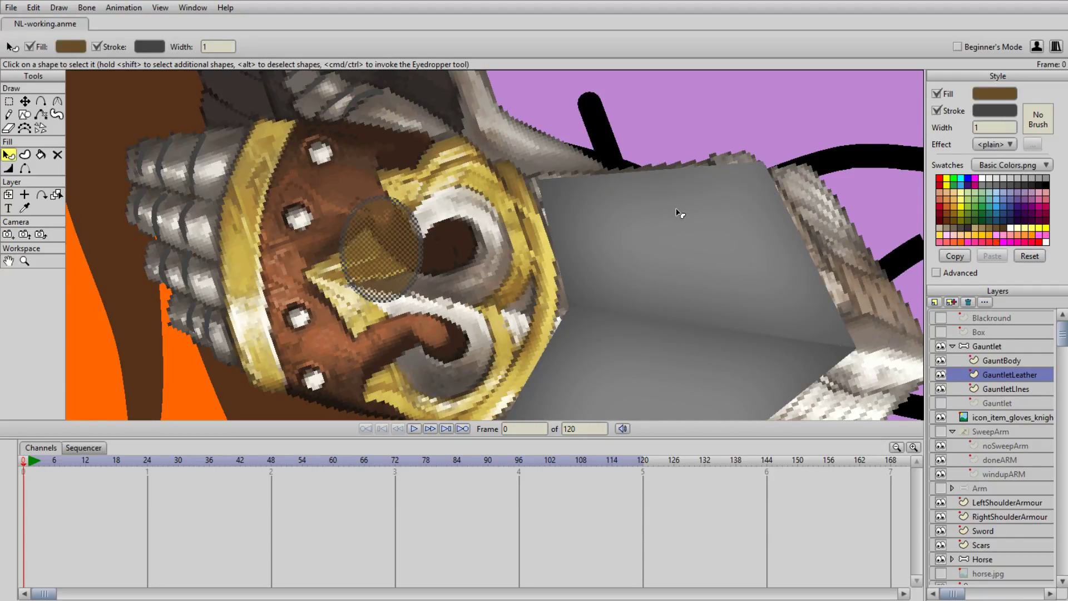
pyautogui.click(937, 112)
# - Stretch the brown oval to the wrist plate and the glove's lower edge, giving its lower point a peaked corner
pyautogui.press('t')
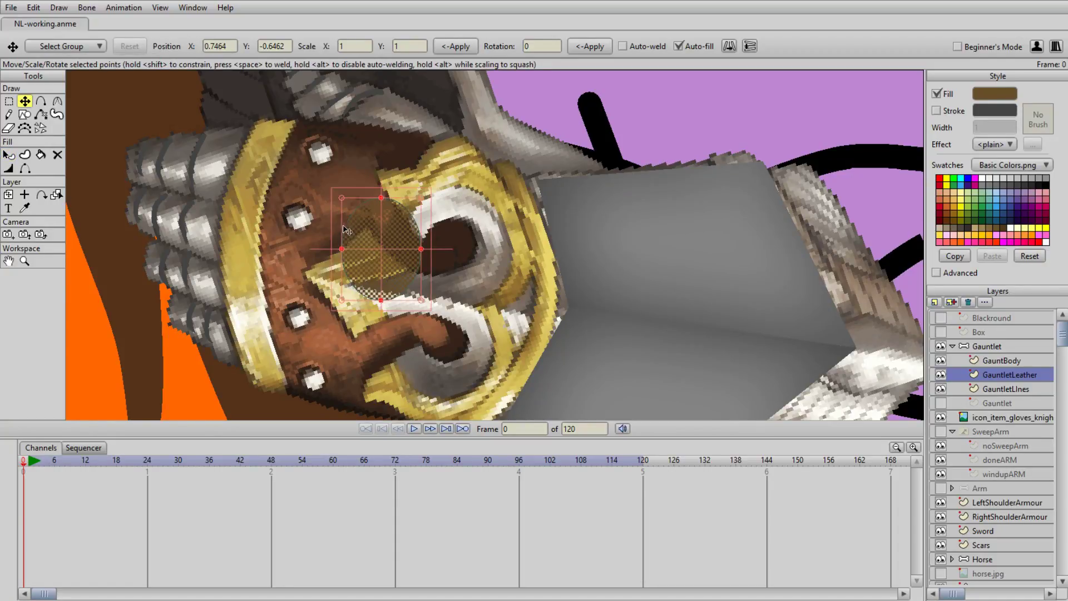
pyautogui.moveTo(419, 249); pyautogui.dragTo(567, 329)
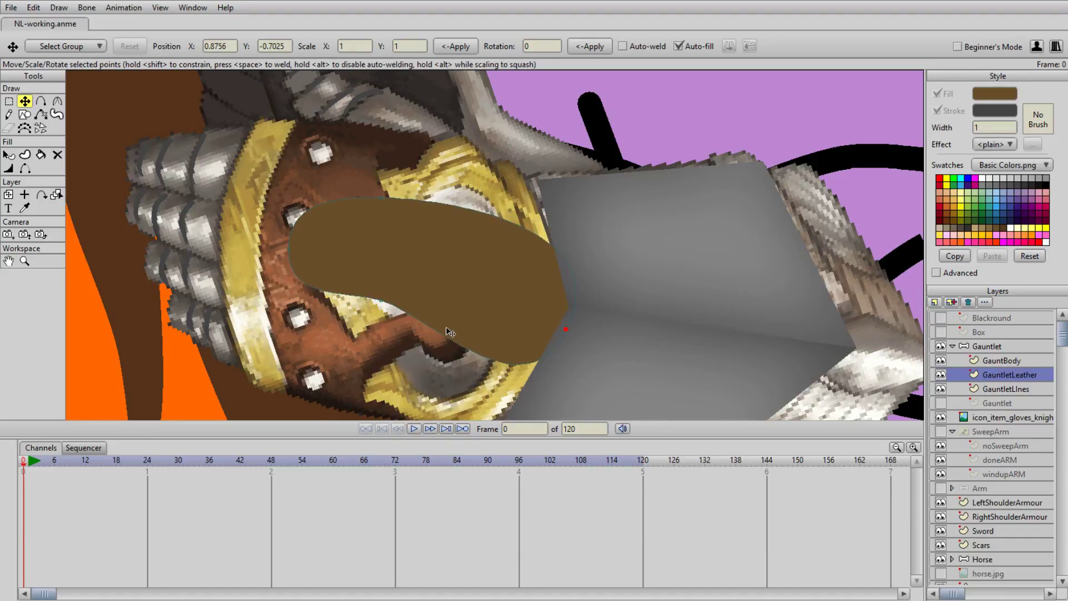
pyautogui.moveTo(446, 328); pyautogui.dragTo(454, 227)
pyautogui.moveTo(394, 207); pyautogui.dragTo(435, 306)
pyautogui.moveTo(499, 310)
pyautogui.mouseDown()
pyautogui.moveTo(534, 328)
pyautogui.moveTo(515, 322)
pyautogui.mouseUp()
pyautogui.click(58, 101)
pyautogui.click(120, 47)
pyautogui.press('t')
pyautogui.moveTo(444, 318); pyautogui.dragTo(428, 319)
# - Add points along the leather shape's lower edge and fit them to the glove's underside toward the gold band
pyautogui.press('a')
pyautogui.click(349, 278)
pyautogui.press('t')
pyautogui.moveTo(349, 278); pyautogui.dragTo(295, 284)
pyautogui.moveTo(429, 318); pyautogui.dragTo(432, 319)
pyautogui.press('a')
pyautogui.click(324, 303)
pyautogui.press('t')
pyautogui.click(298, 287)
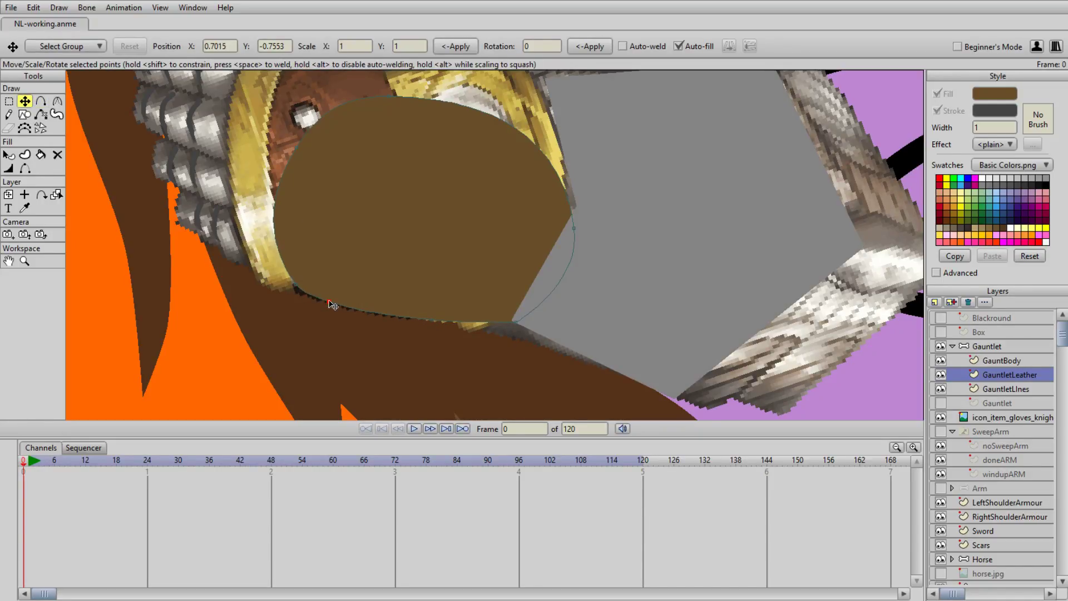
# - Fit the leather shape's finger-side points to the gold band, with a peaked corner at the band's upper end
pyautogui.moveTo(274, 206)
pyautogui.mouseDown()
pyautogui.moveTo(316, 208)
pyautogui.moveTo(291, 207)
pyautogui.mouseUp()
pyautogui.moveTo(281, 159); pyautogui.dragTo(295, 300)
pyautogui.moveTo(276, 237); pyautogui.dragTo(385, 181)
pyautogui.moveTo(435, 237); pyautogui.dragTo(426, 269)
pyautogui.moveTo(509, 182); pyautogui.dragTo(431, 105)
pyautogui.click(57, 101)
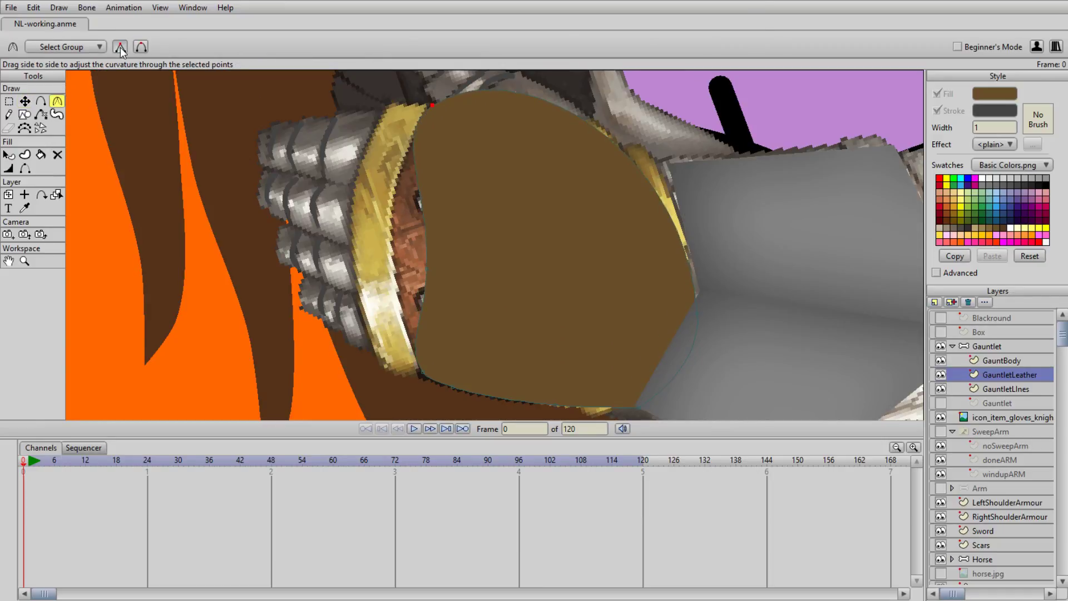
pyautogui.click(120, 46)
pyautogui.press('t')
pyautogui.moveTo(431, 267); pyautogui.dragTo(403, 168)
# - Add a point along the gold band's inner edge and adjust its position and curvature to follow the band
pyautogui.press('a')
pyautogui.click(391, 285)
pyautogui.press('t')
pyautogui.moveTo(391, 285); pyautogui.dragTo(394, 243)
pyautogui.moveTo(422, 375); pyautogui.dragTo(429, 377)
pyautogui.click(56, 100)
pyautogui.moveTo(415, 267); pyautogui.dragTo(377, 261)
pyautogui.press('t')
pyautogui.moveTo(428, 377); pyautogui.dragTo(425, 376)
pyautogui.click(392, 245)
pyautogui.moveTo(392, 244); pyautogui.dragTo(390, 244)
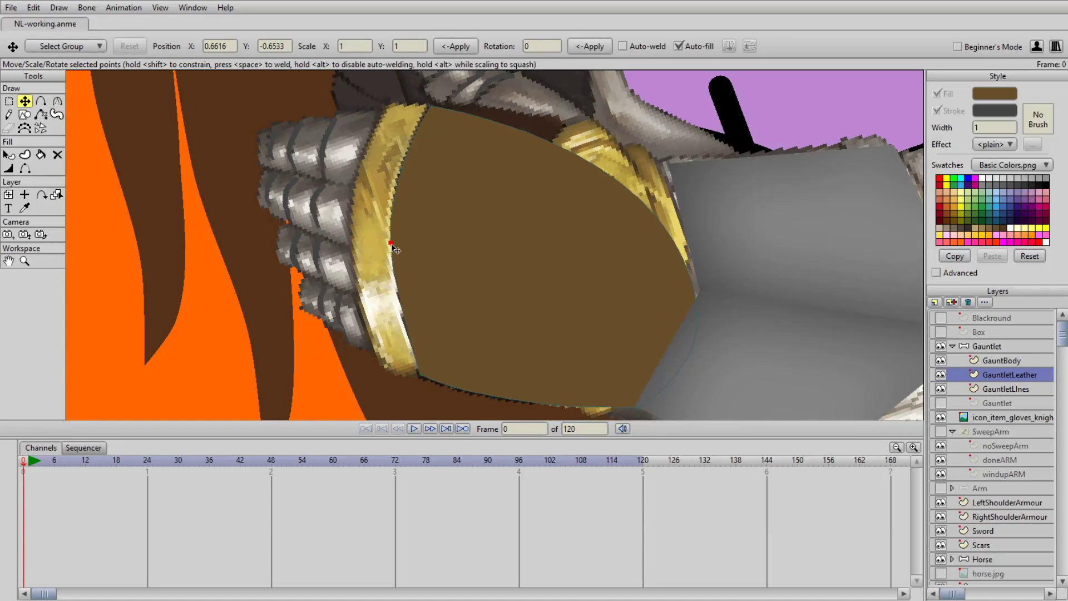
# - Fit the leather shape's upper edge below the thumb using an added point with a peaked corner
pyautogui.moveTo(614, 374); pyautogui.dragTo(538, 297)
pyautogui.moveTo(564, 334); pyautogui.dragTo(576, 332)
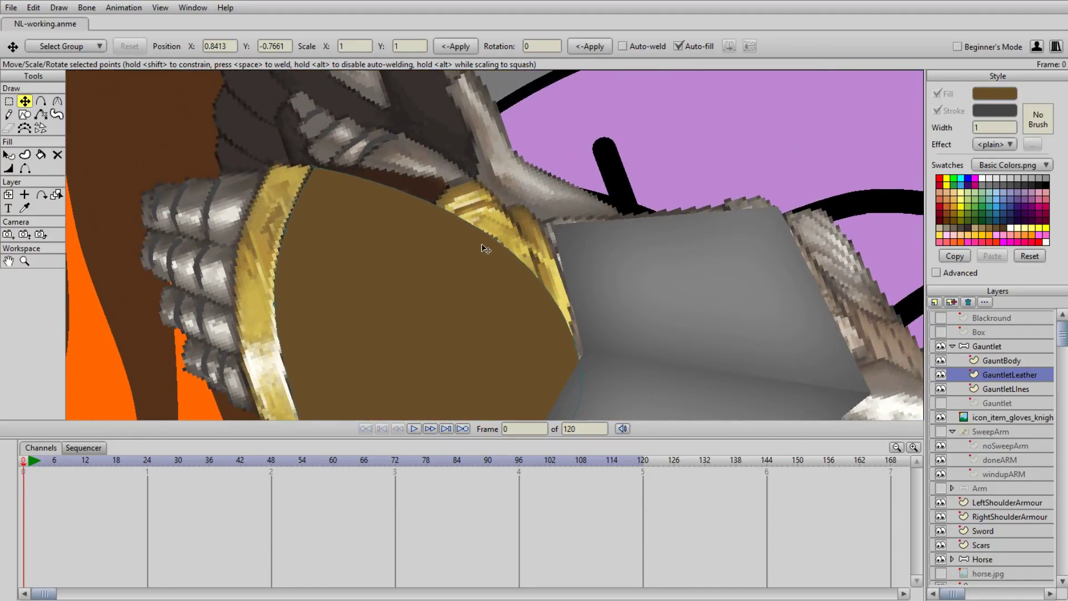
pyautogui.doubleClick(425, 201)
pyautogui.moveTo(426, 194); pyautogui.dragTo(450, 188)
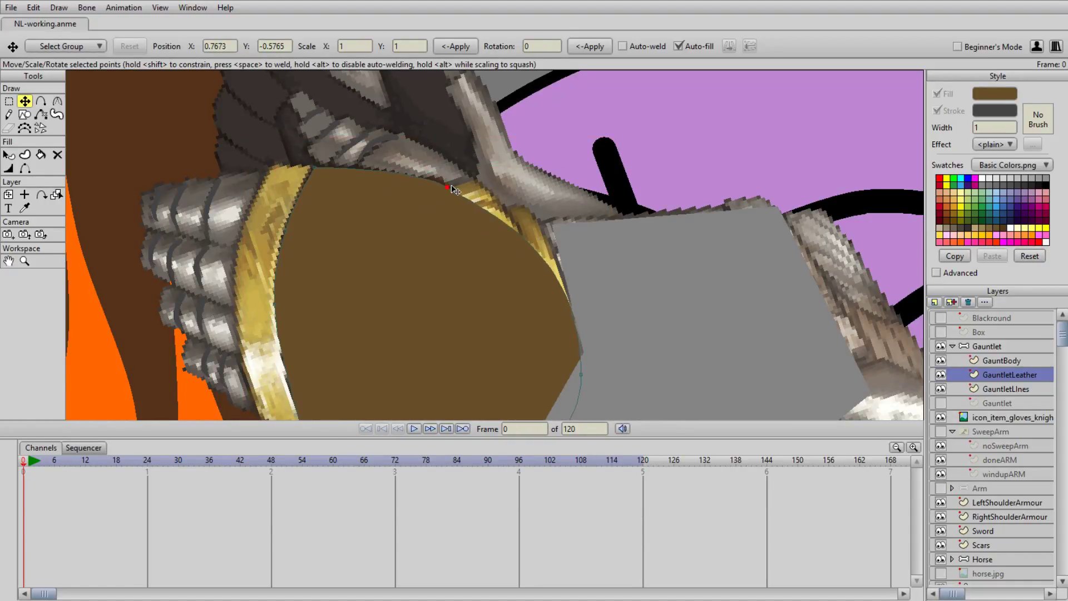
pyautogui.press('a')
pyautogui.click(501, 219)
pyautogui.press('t')
pyautogui.moveTo(501, 219); pyautogui.dragTo(470, 181)
pyautogui.click(56, 101)
pyautogui.click(121, 47)
# - Add a point on the leather's wrist-side edge and move it to the forearm plate's upper corner
pyautogui.press('a')
pyautogui.press('t')
pyautogui.moveTo(525, 225); pyautogui.dragTo(554, 225)
pyautogui.click(448, 185)
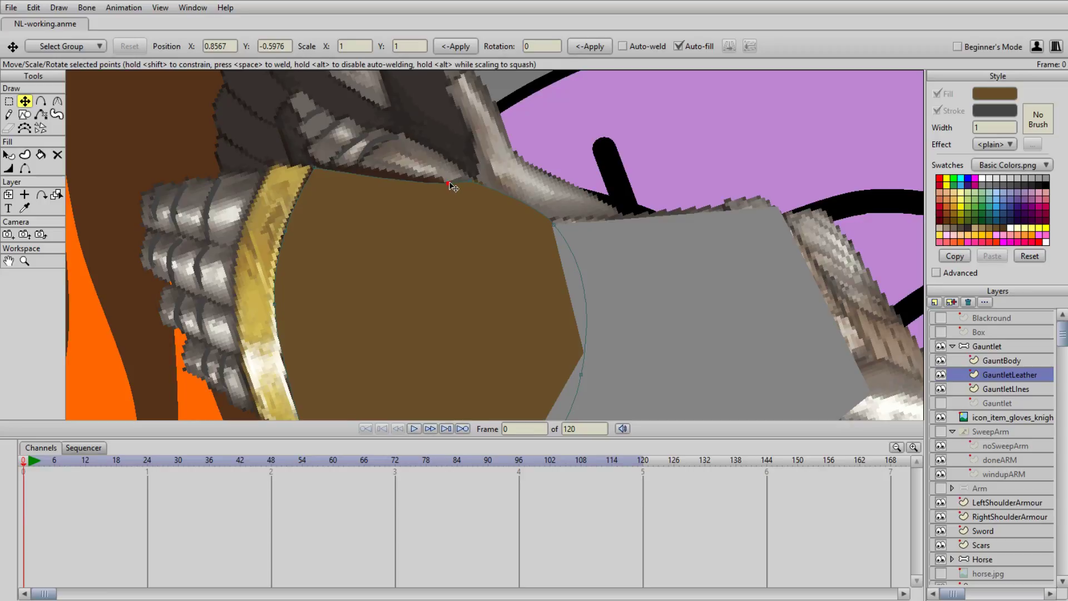
# - Hide the glove image and show the Gauntlet layer to review the leather on the whole character
pyautogui.scroll(1, 445, 224)
pyautogui.scroll(-5, 445, 225)
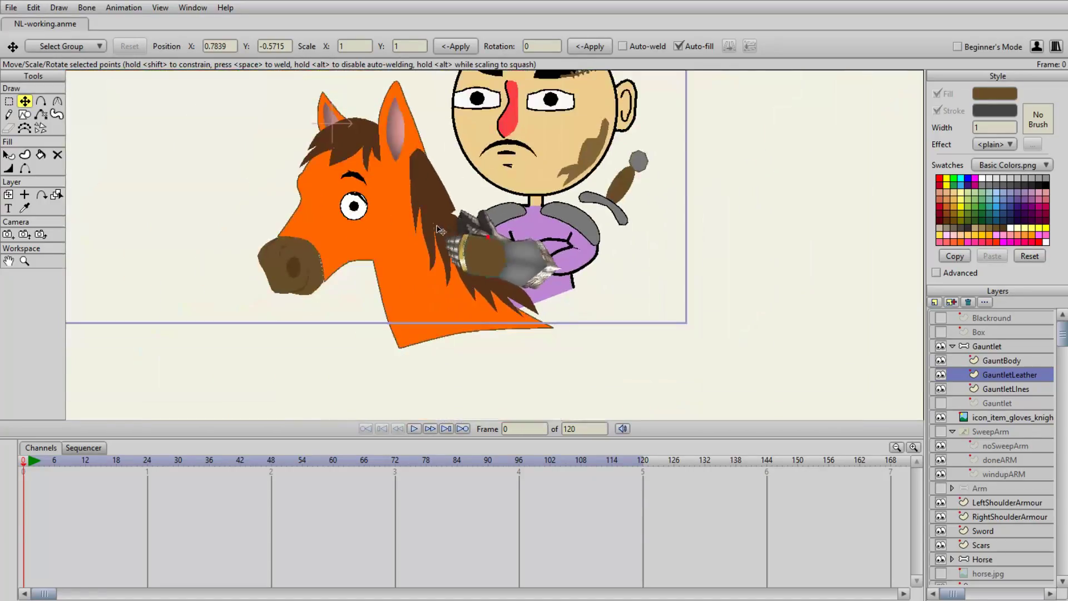
pyautogui.click(940, 416)
pyautogui.click(940, 403)
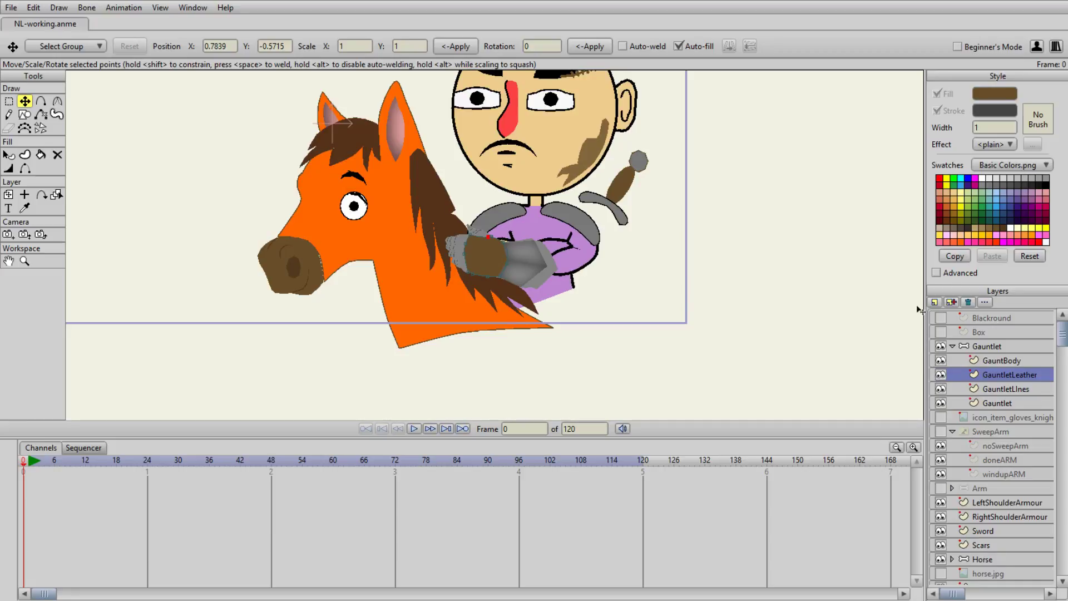
pyautogui.scroll(-2, 735, 305)
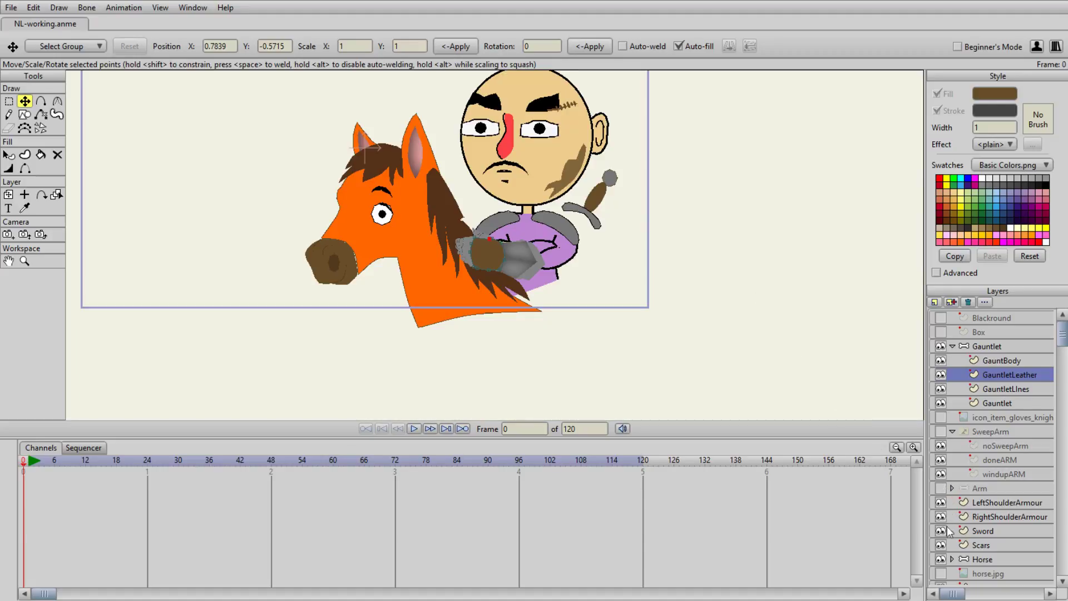
# - Collapse the Mouth group, expand the Body bone layer and hide the Body vector layer inside it
pyautogui.click(976, 431)
pyautogui.click(952, 432)
pyautogui.click(952, 431)
pyautogui.click(965, 347)
pyautogui.scroll(-5, 955, 368)
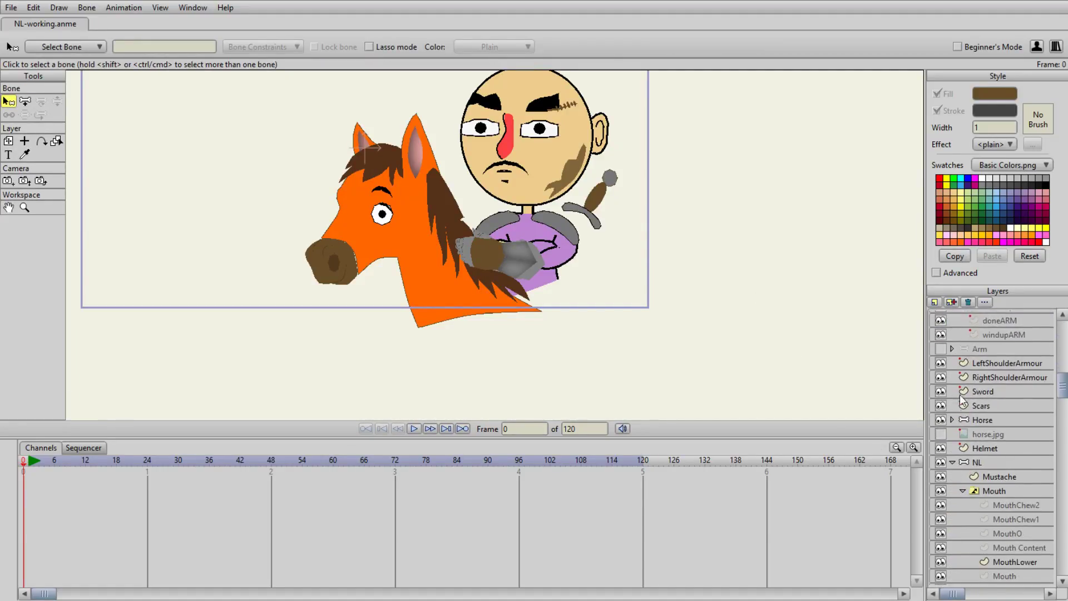
pyautogui.click(962, 429)
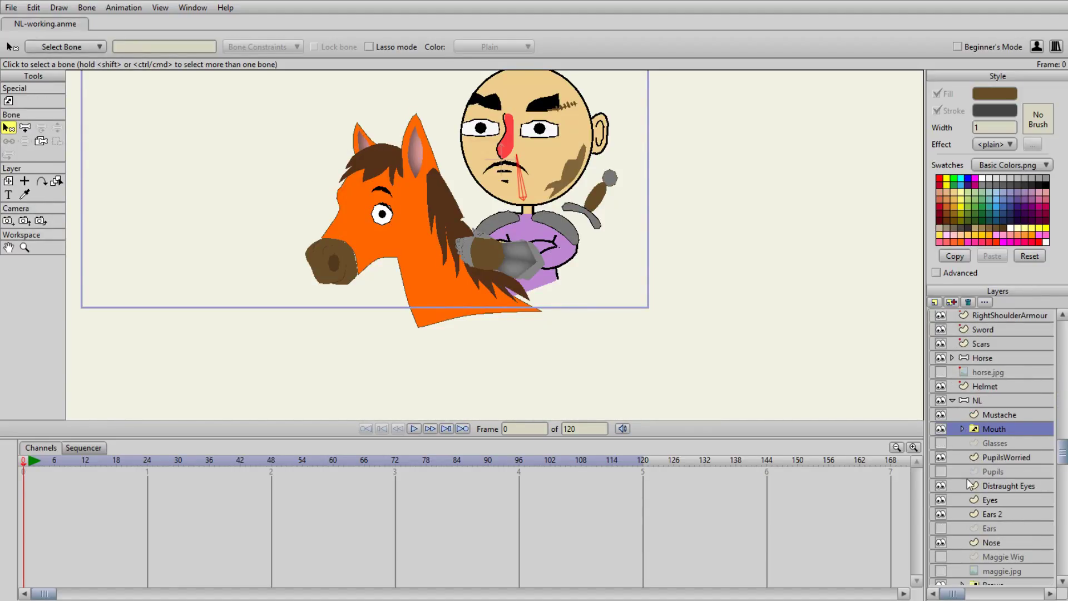
pyautogui.scroll(-4, 959, 440)
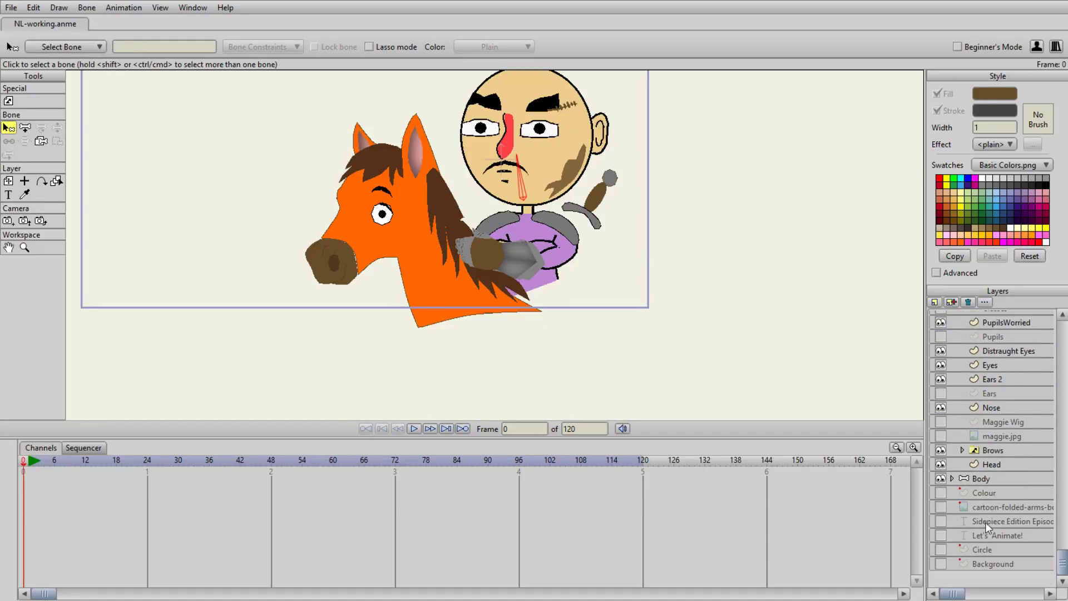
pyautogui.click(952, 479)
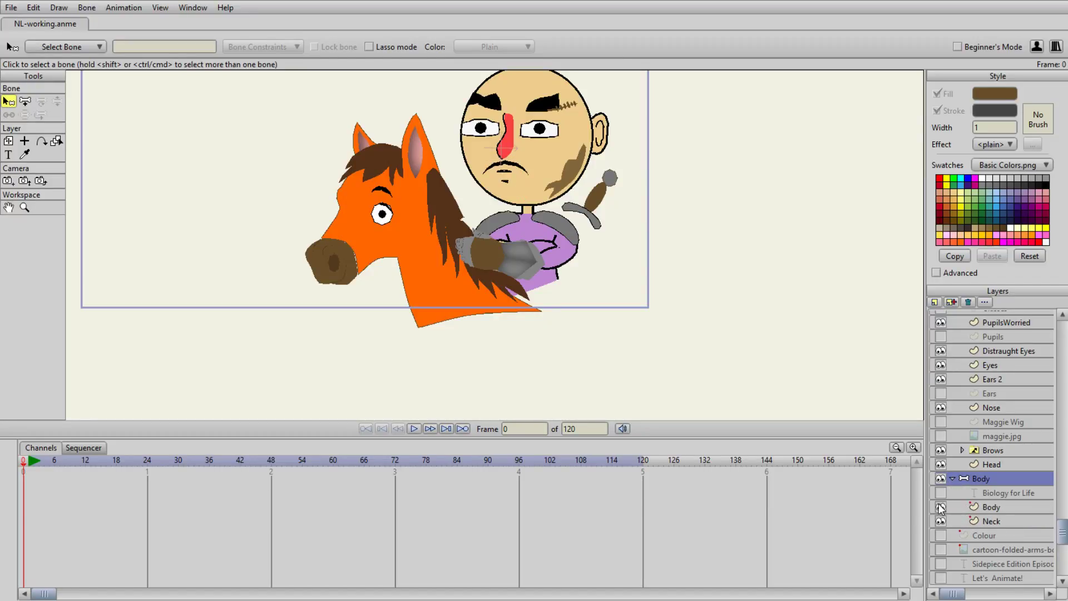
pyautogui.click(939, 507)
# - Add a vector layer named ChainMail and place it inside the Body bone layer, directly above the hidden Body layer
pyautogui.scroll(-3, 626, 274)
pyautogui.scroll(3, 626, 275)
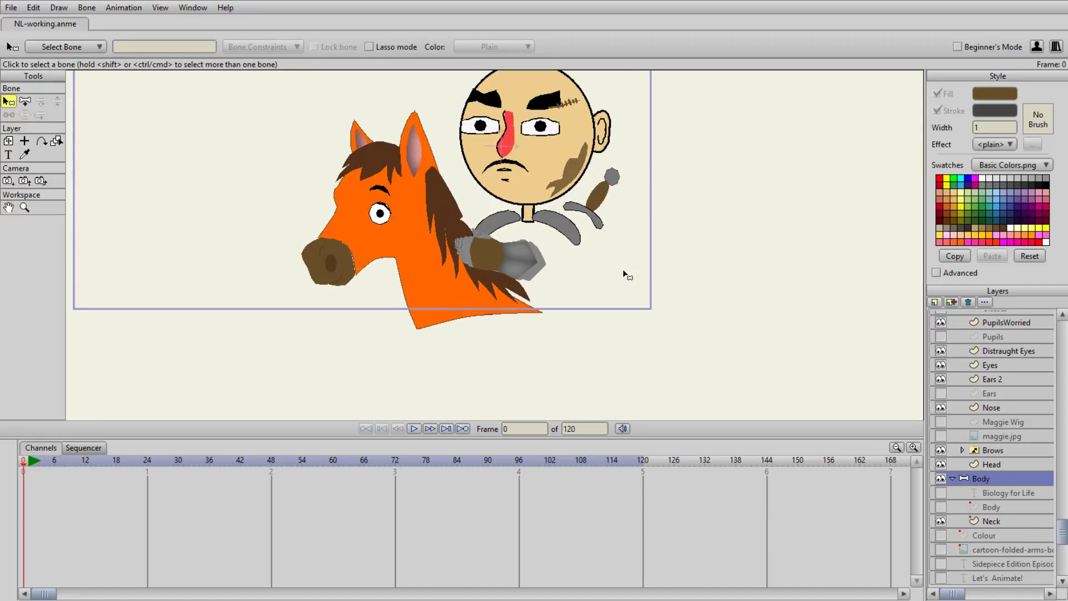
pyautogui.scroll(-1, 612, 273)
pyautogui.moveTo(577, 269); pyautogui.dragTo(485, 278)
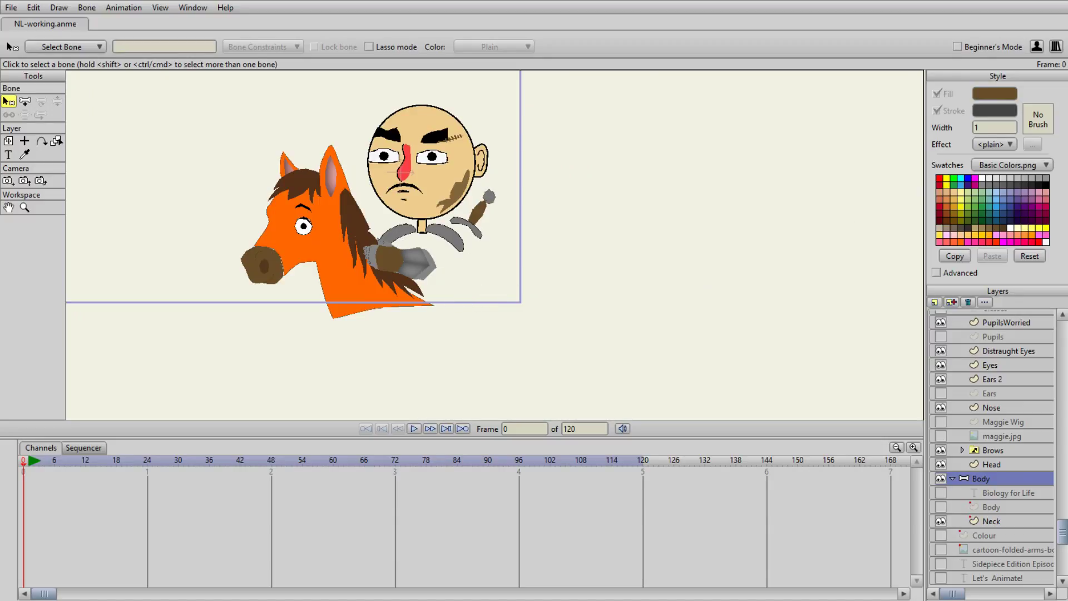
pyautogui.scroll(8, 1001, 375)
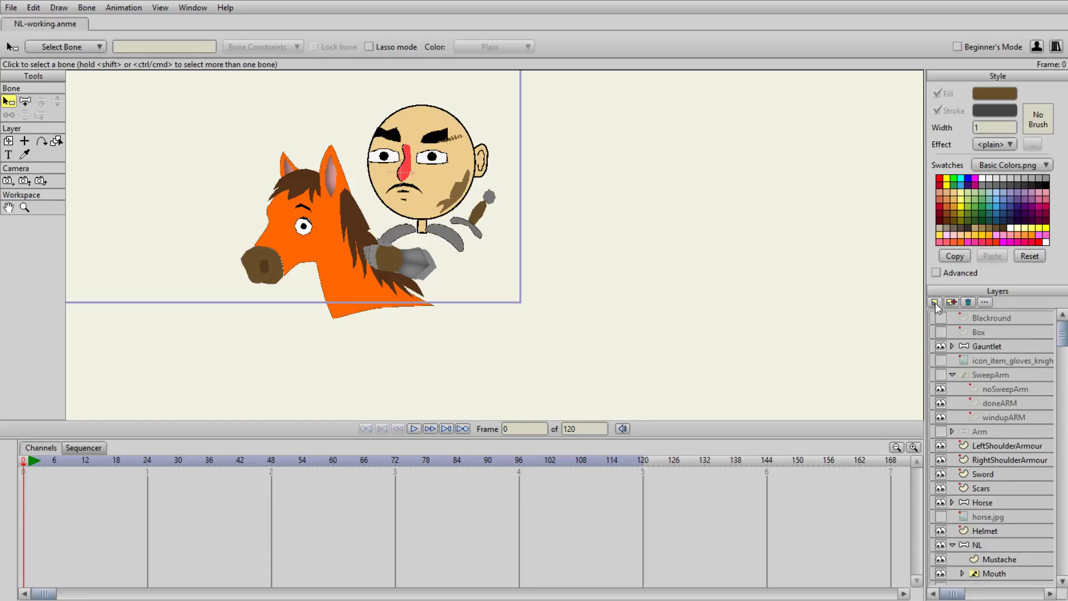
pyautogui.click(992, 450)
pyautogui.scroll(-8, 992, 453)
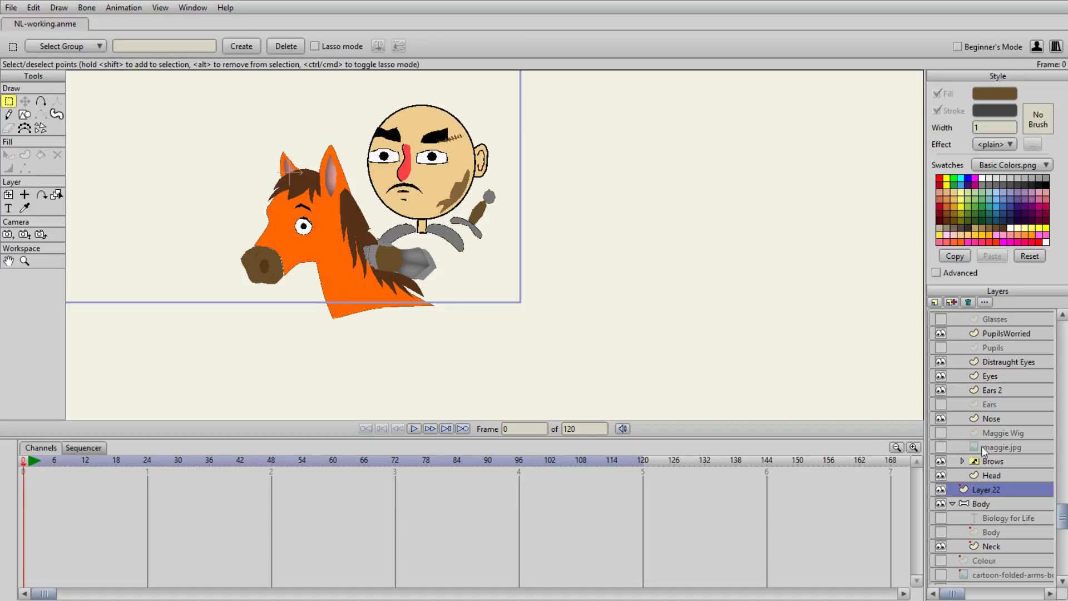
pyautogui.moveTo(980, 482); pyautogui.dragTo(966, 526)
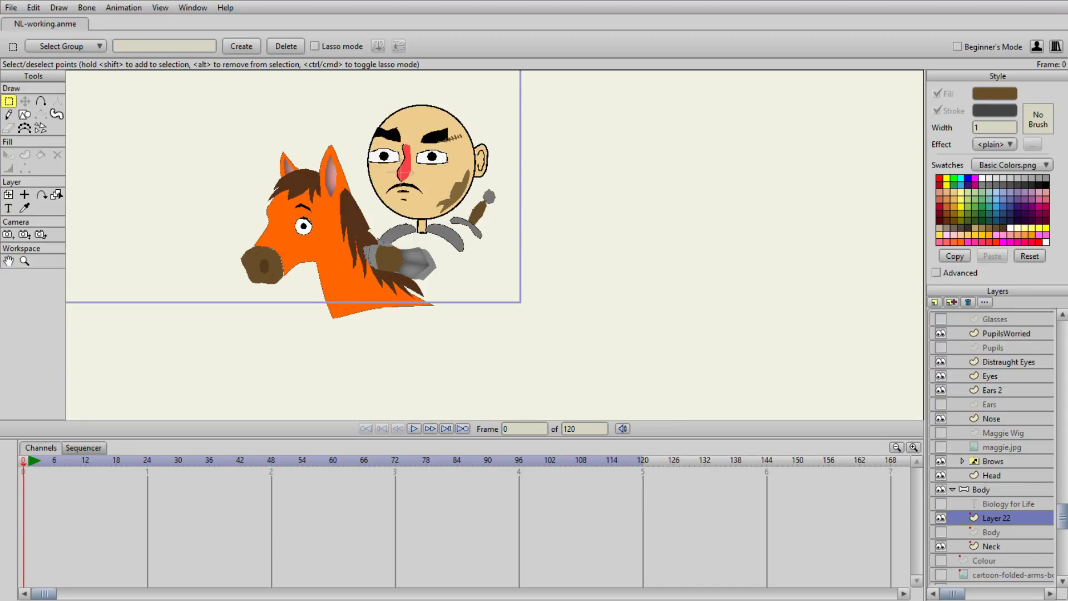
# - Draw a brown oval on the ChainMail layer and move it below the head as the character's torso
pyautogui.click(25, 114)
pyautogui.moveTo(576, 231); pyautogui.dragTo(670, 334)
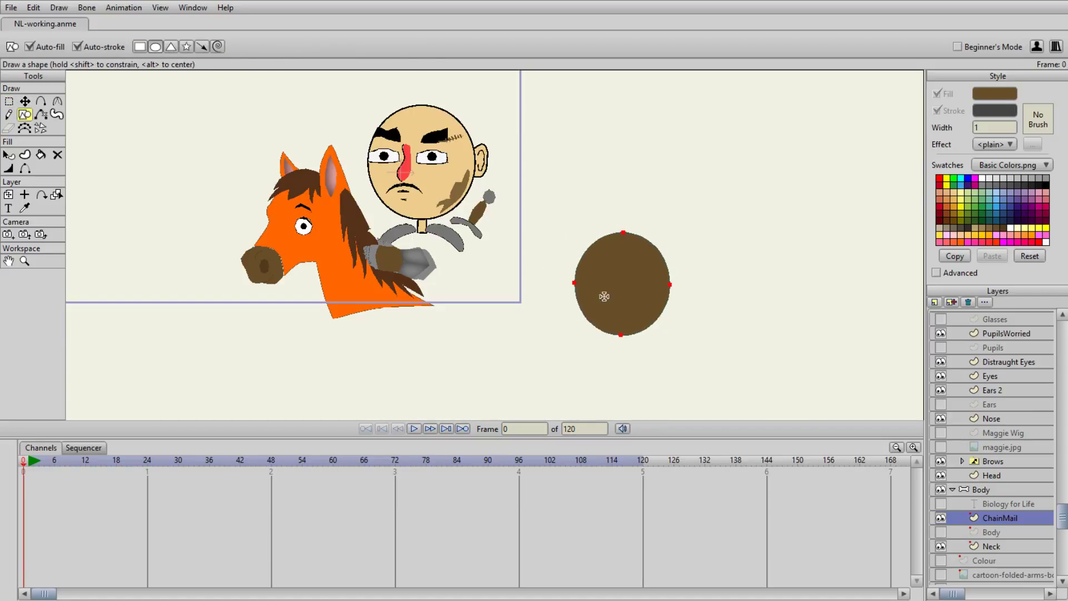
pyautogui.click(25, 101)
pyautogui.moveTo(632, 281); pyautogui.dragTo(432, 279)
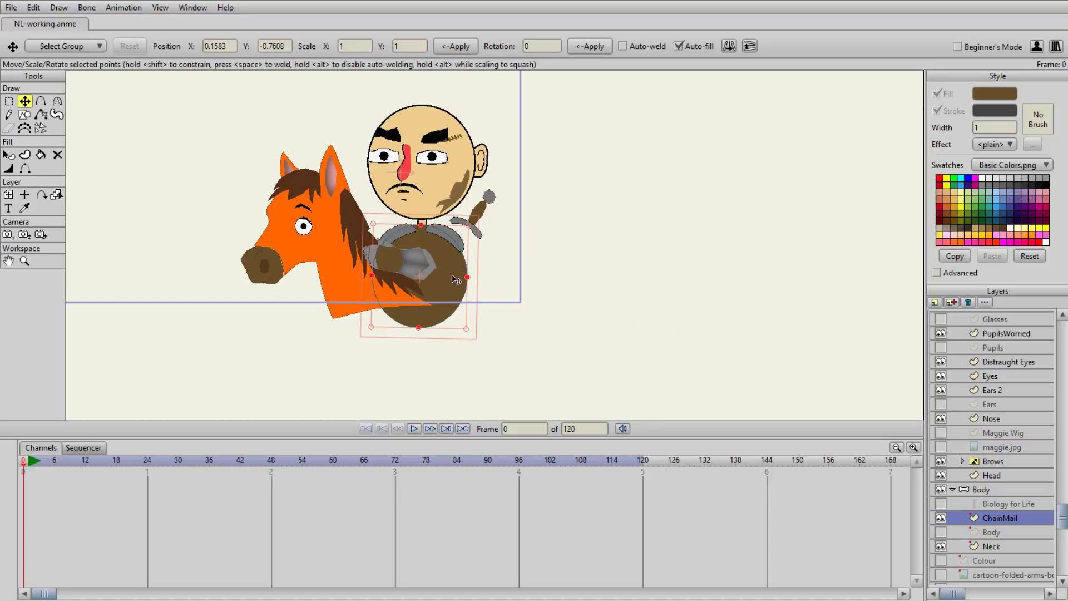
# - Recolour the ChainMail oval's fill to a very dark purple
pyautogui.click(8, 154)
pyautogui.click(451, 278)
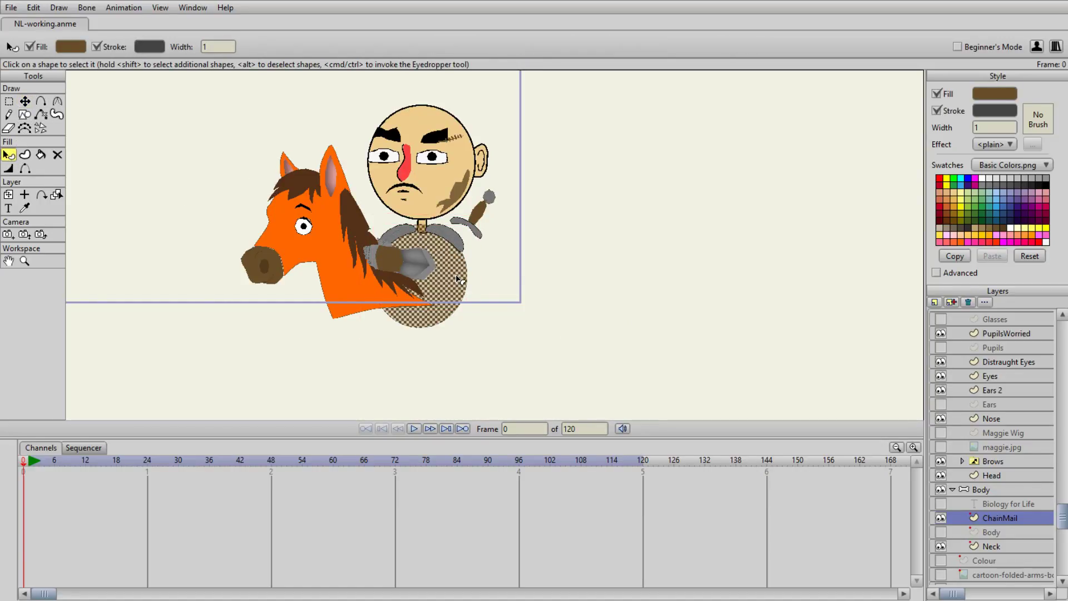
pyautogui.click(1009, 191)
pyautogui.click(607, 259)
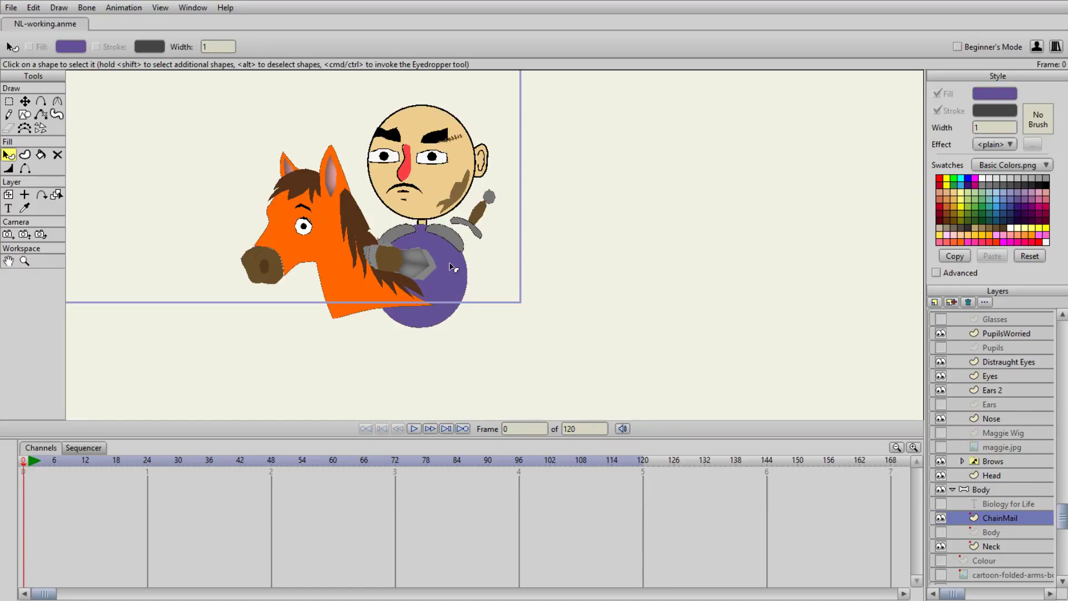
pyautogui.click(464, 269)
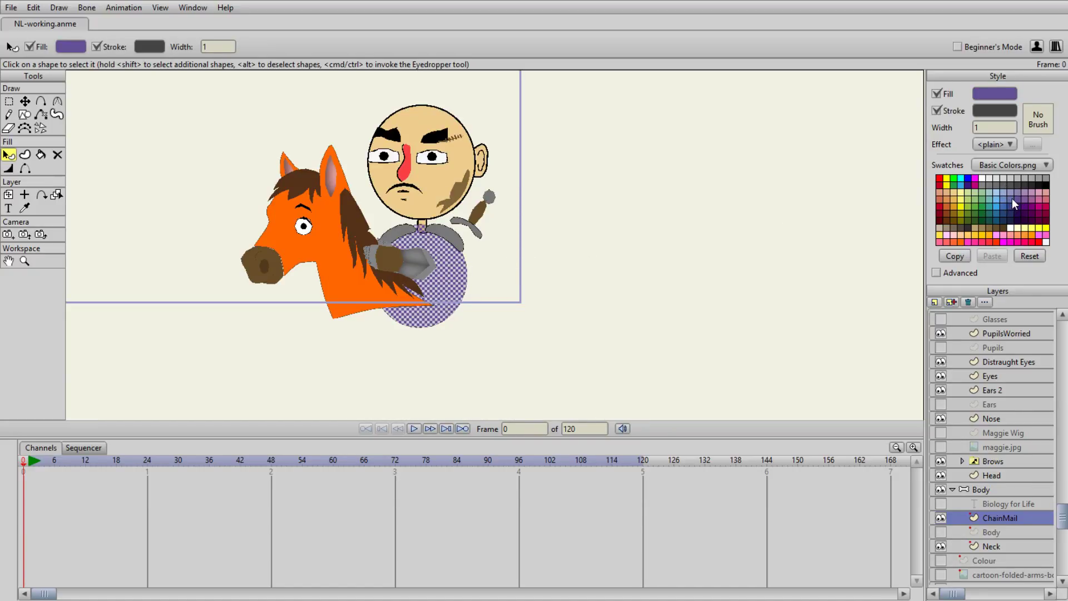
pyautogui.click(568, 223)
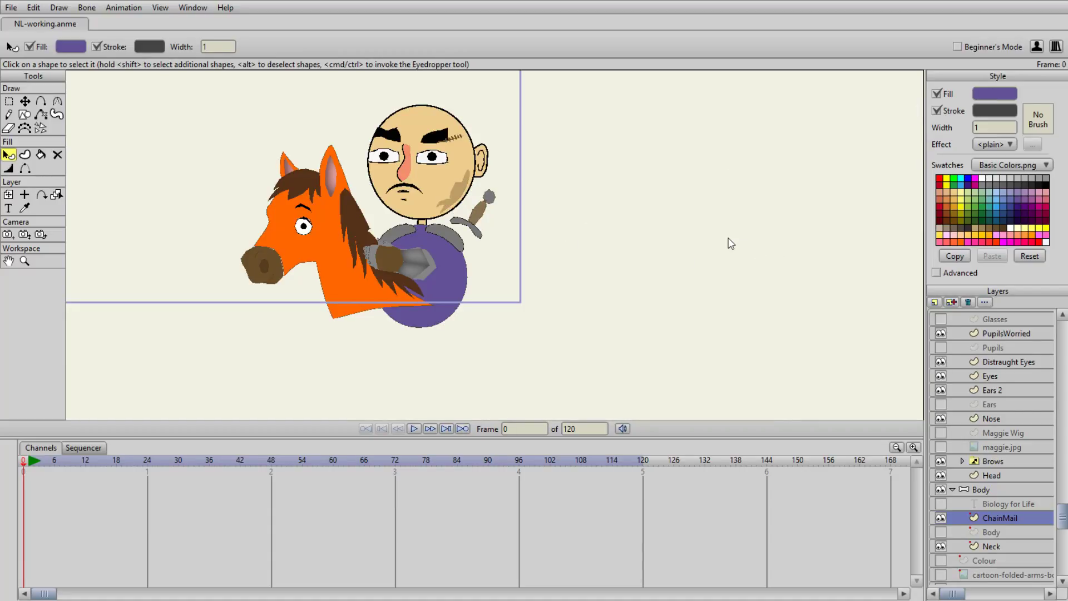
pyautogui.moveTo(736, 254); pyautogui.dragTo(764, 285)
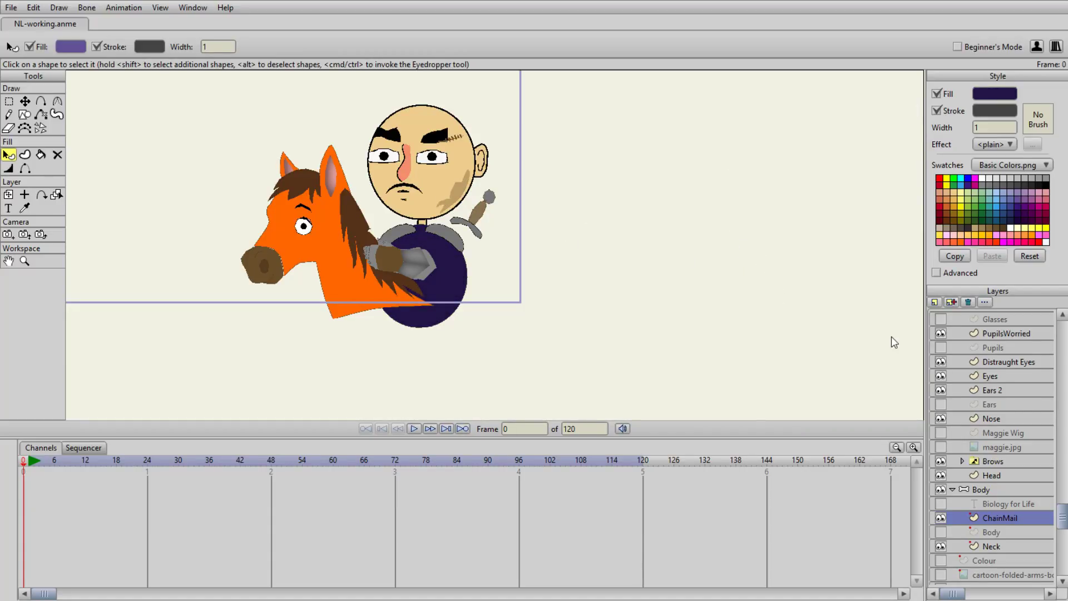
# - Recolour the ChainMail torso oval's fill to dark grey
pyautogui.click(591, 275)
pyautogui.scroll(-4, 589, 273)
pyautogui.scroll(6, 588, 273)
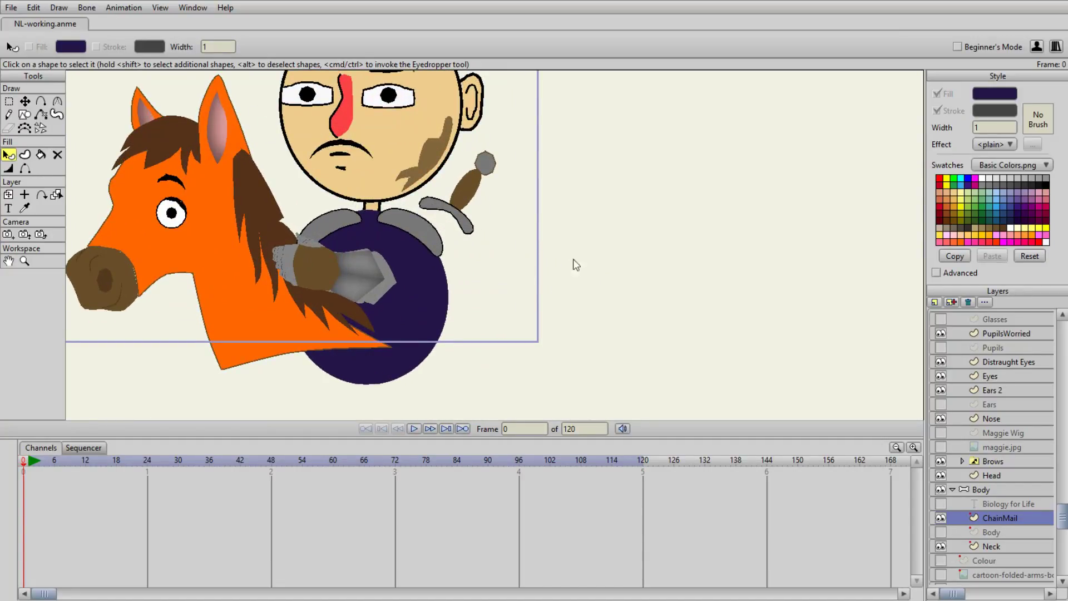
pyautogui.click(444, 295)
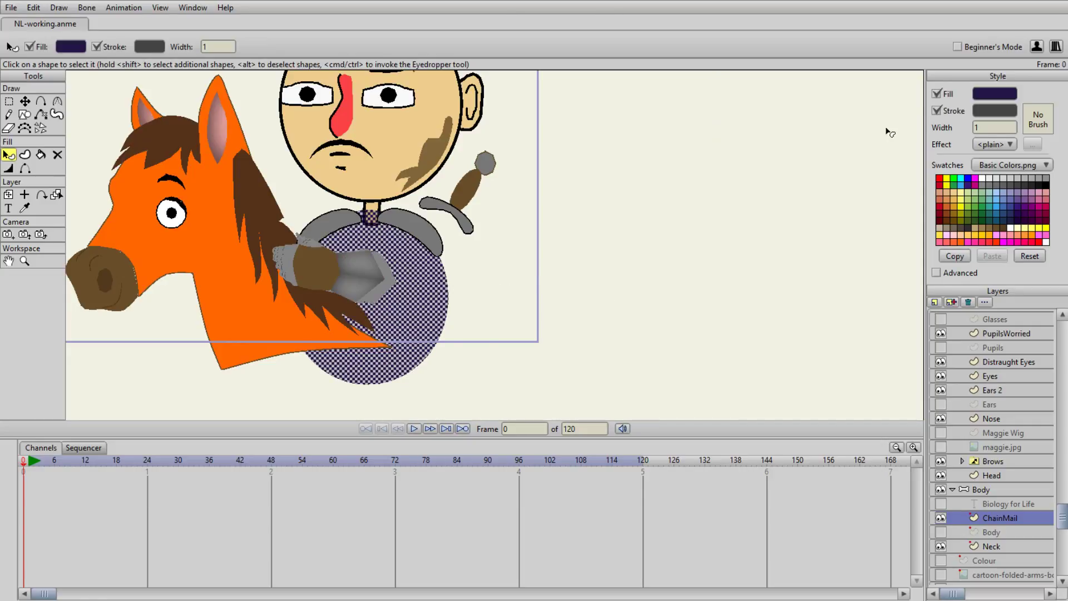
pyautogui.click(993, 91)
pyautogui.moveTo(836, 186); pyautogui.dragTo(681, 239)
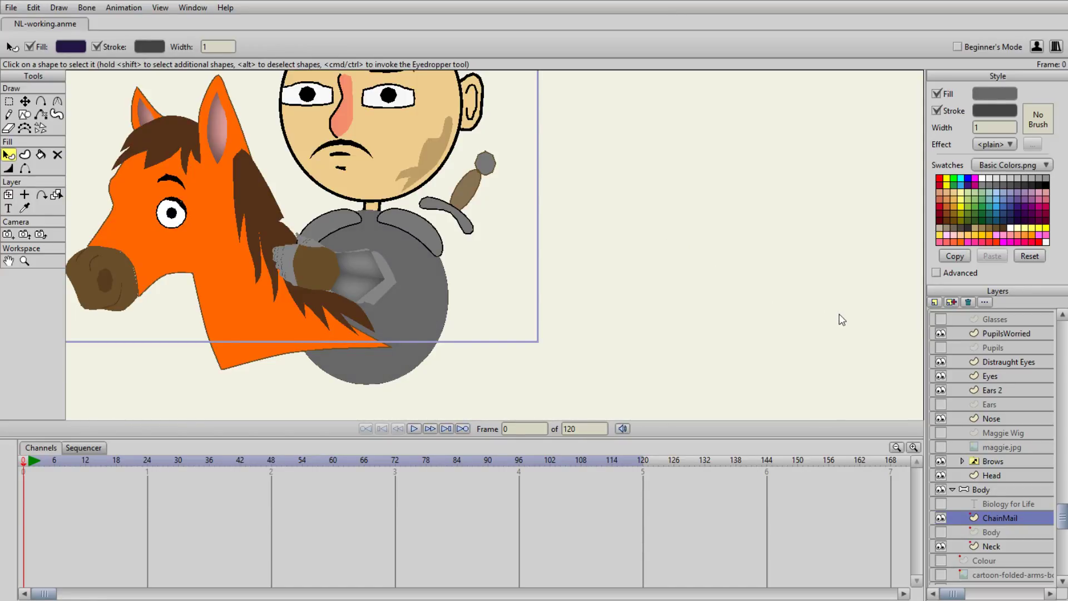
pyautogui.click(868, 327)
# - Add a point at the top of the ChainMail outline and shape the neckline between the two shoulder plates
pyautogui.scroll(5, 493, 245)
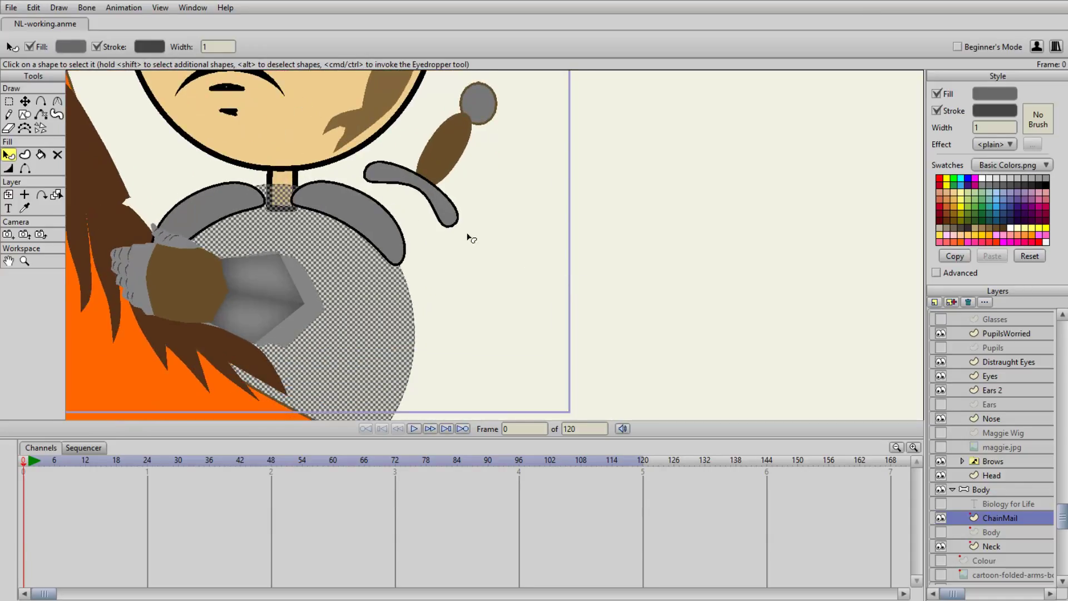
pyautogui.press('t')
pyautogui.click(354, 243)
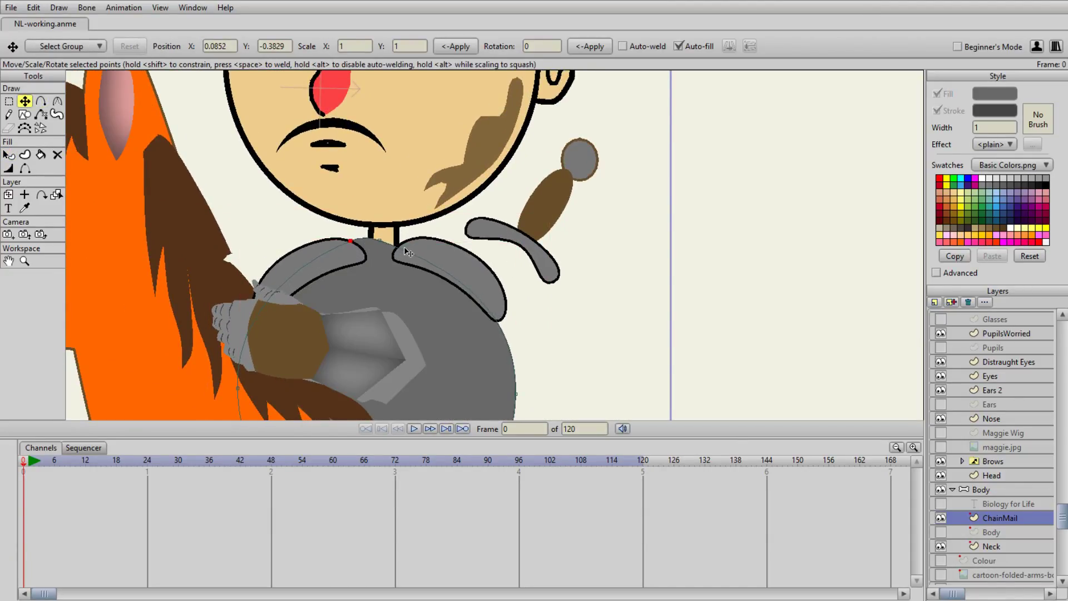
pyautogui.press('a')
pyautogui.click(394, 268)
pyautogui.press('t')
pyautogui.moveTo(394, 268); pyautogui.dragTo(379, 249)
pyautogui.moveTo(387, 326); pyautogui.dragTo(403, 220)
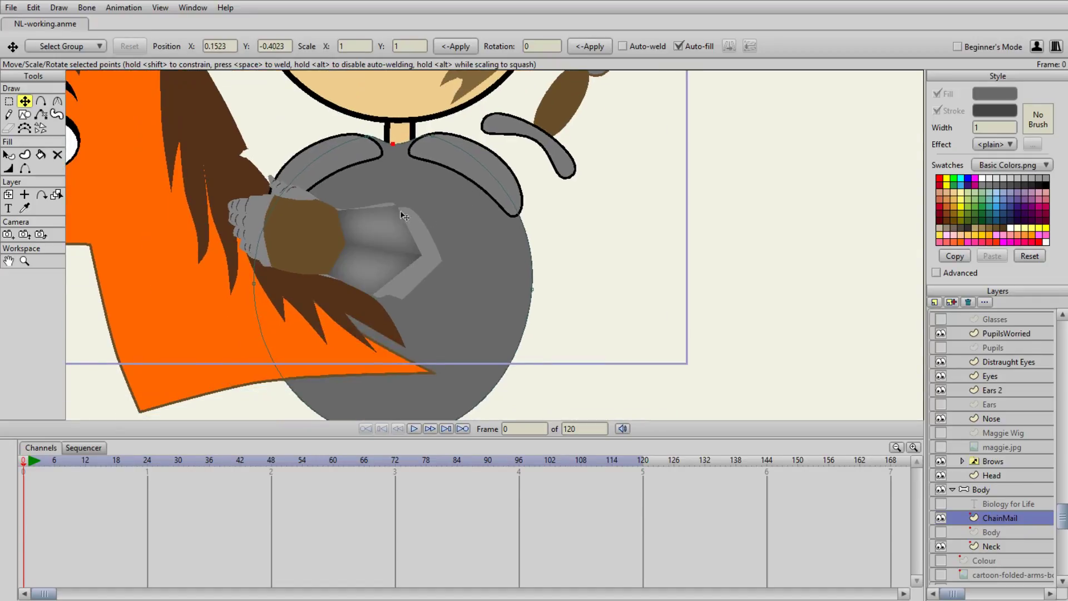
pyautogui.scroll(3, 470, 251)
pyautogui.scroll(-3, 473, 253)
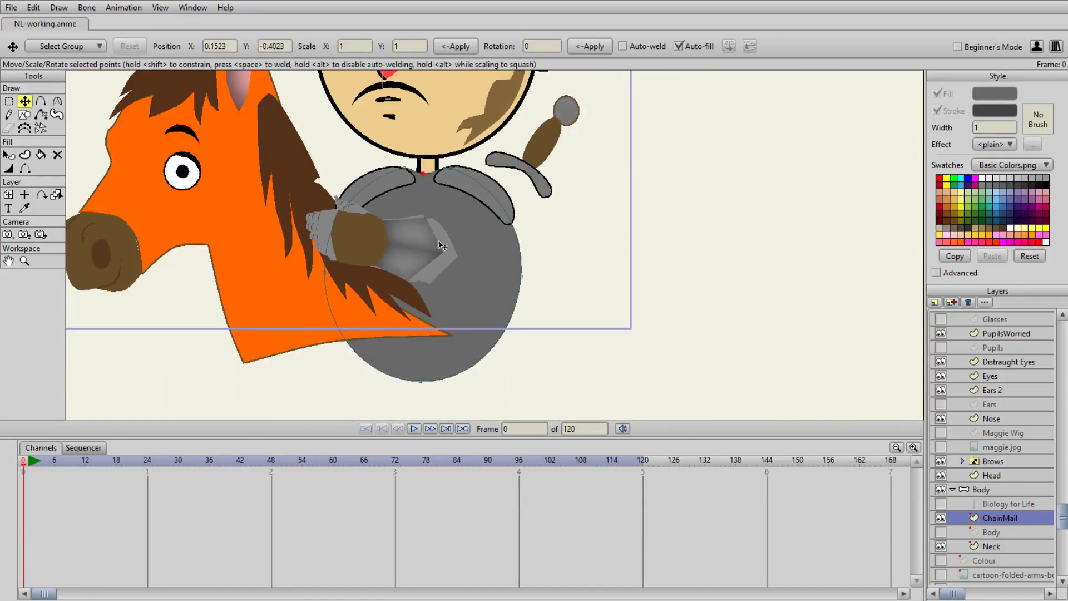
pyautogui.scroll(-3, 420, 246)
pyautogui.scroll(3, 445, 242)
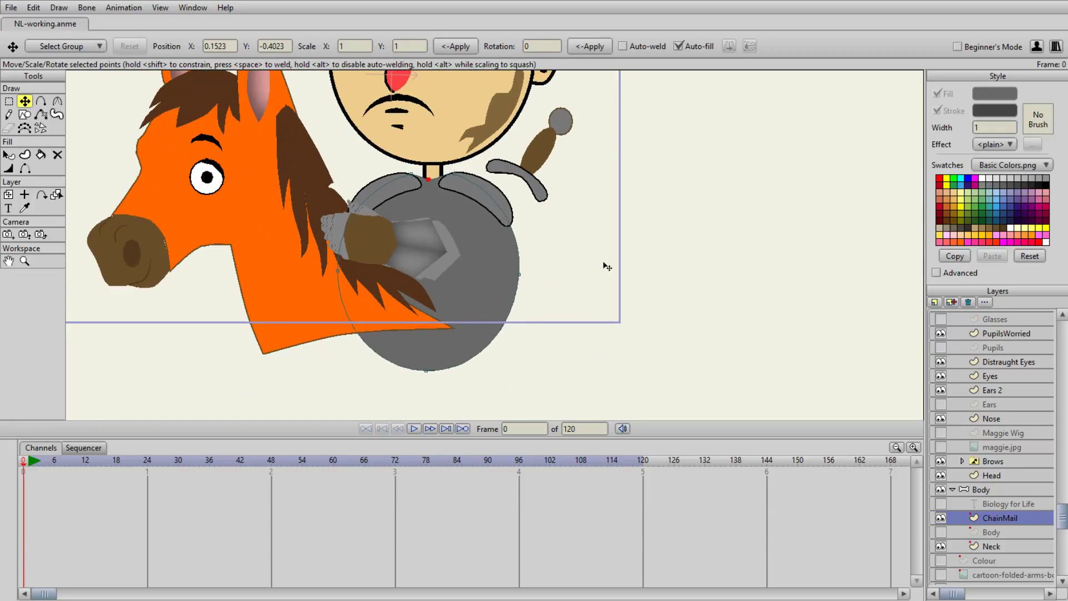
pyautogui.scroll(2, 487, 260)
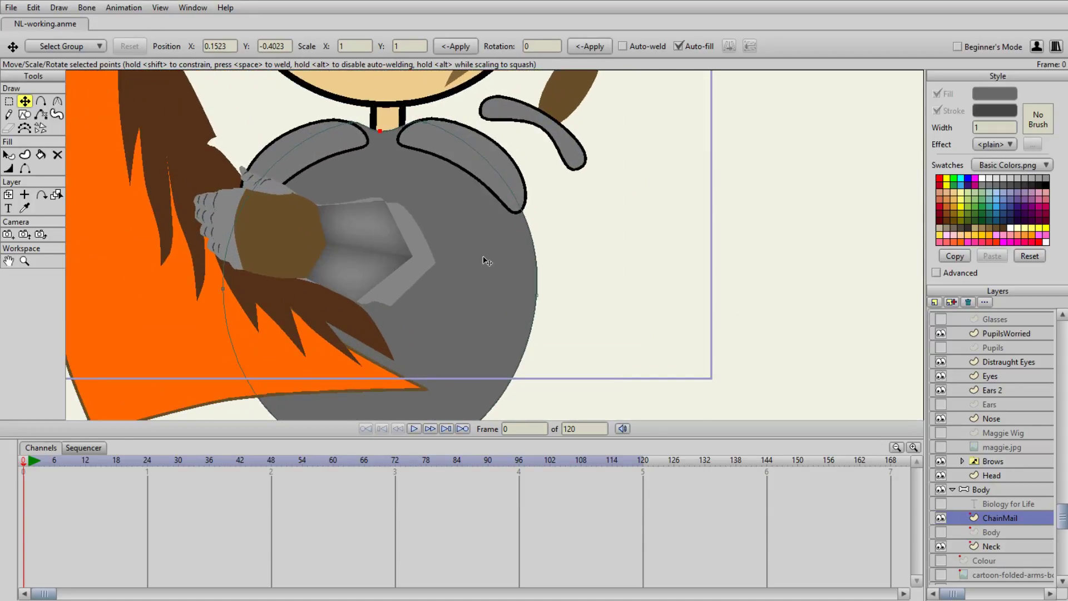
pyautogui.click(9, 115)
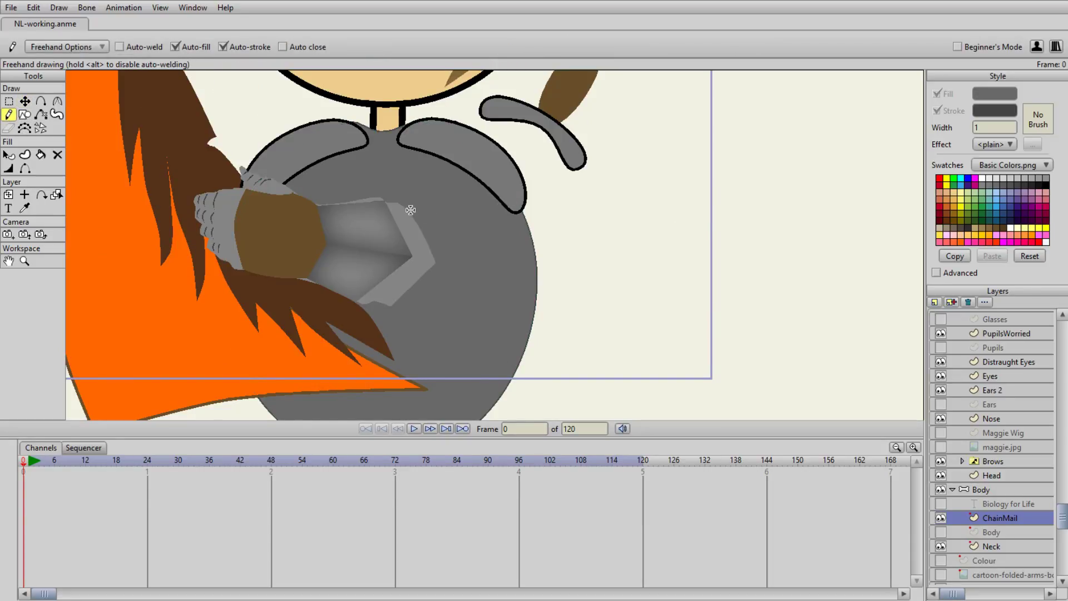
pyautogui.moveTo(406, 207); pyautogui.dragTo(497, 232)
pyautogui.click(8, 154)
pyautogui.scroll(2, 419, 169)
pyautogui.press('t')
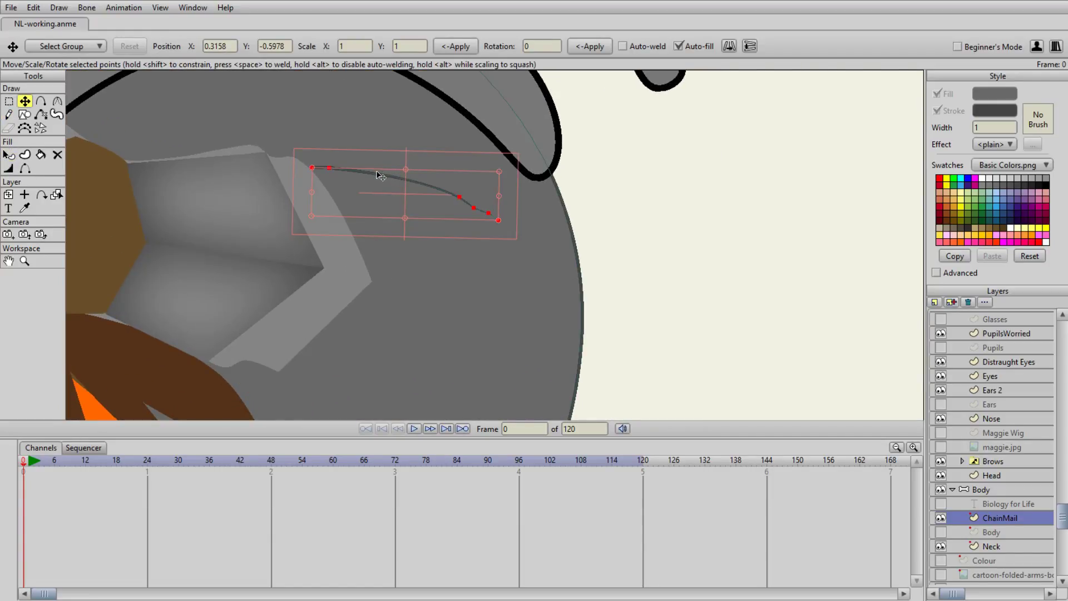
pyautogui.press('Delete')
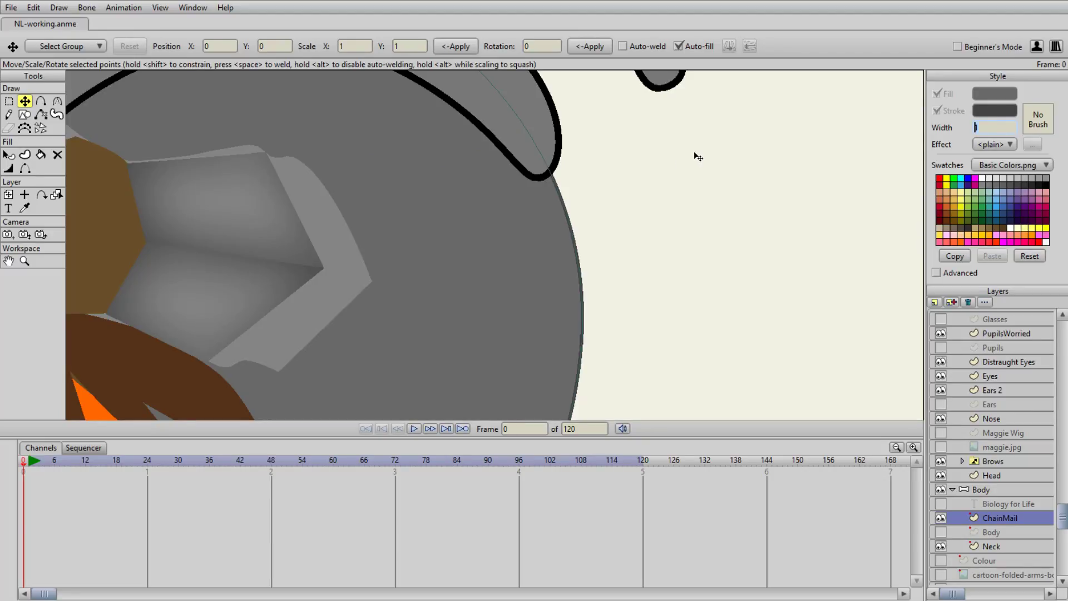
# - Set the stroke width to 2.50 and draw two freehand crease lines across the torso, from the gauntlet's upper and lower cuff edges
pyautogui.press('Return')
pyautogui.click(8, 115)
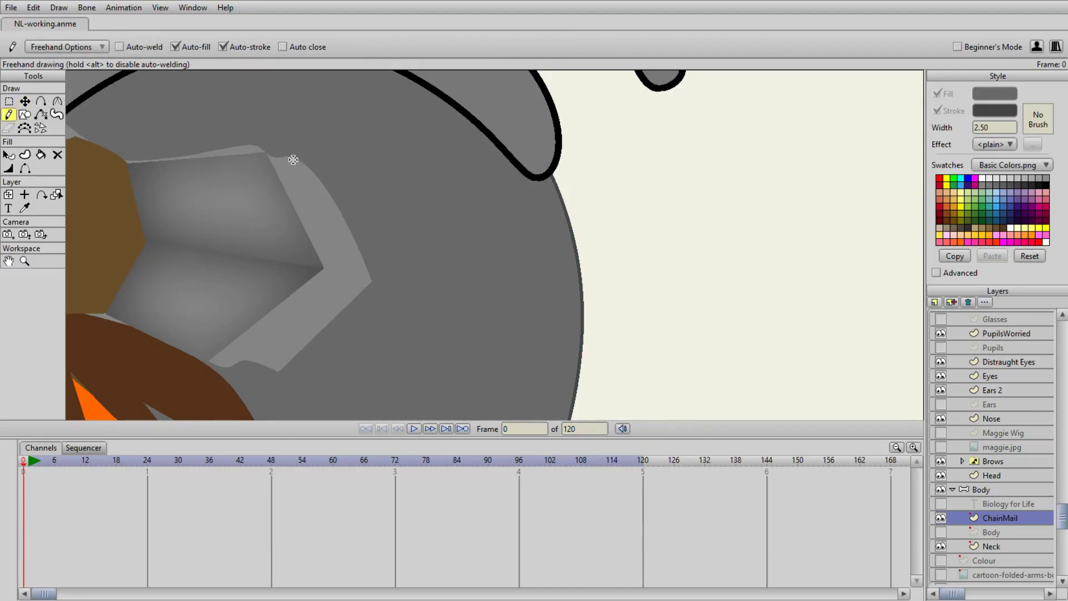
pyautogui.moveTo(287, 161)
pyautogui.mouseDown()
pyautogui.moveTo(400, 174)
pyautogui.moveTo(477, 219)
pyautogui.mouseUp()
pyautogui.scroll(-3, 451, 152)
pyautogui.scroll(-4, 451, 151)
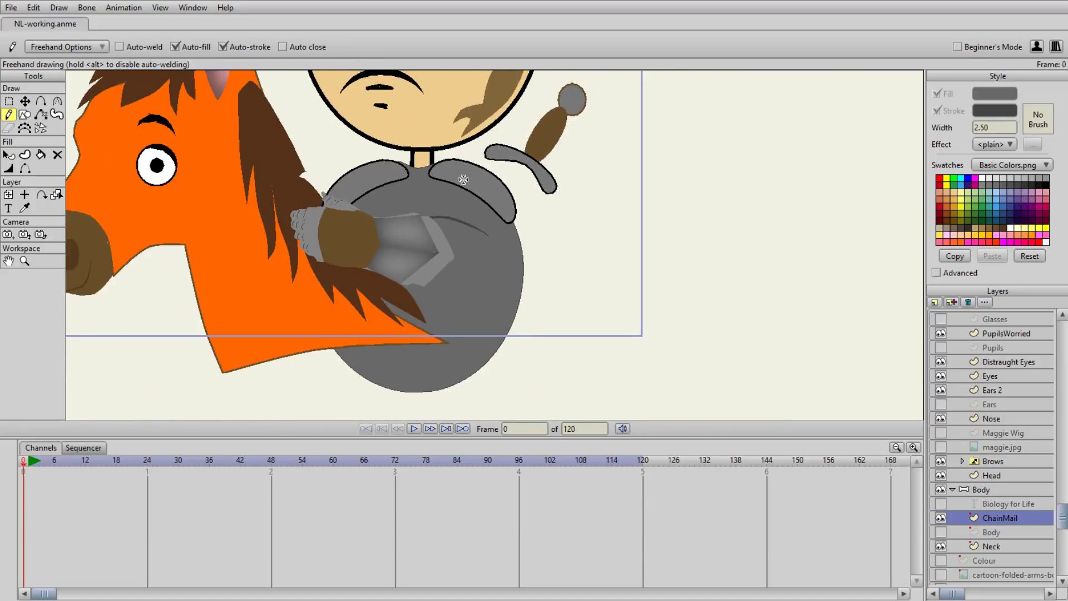
pyautogui.scroll(3, 462, 179)
pyautogui.moveTo(396, 306)
pyautogui.mouseDown()
pyautogui.moveTo(468, 317)
pyautogui.moveTo(535, 311)
pyautogui.mouseUp()
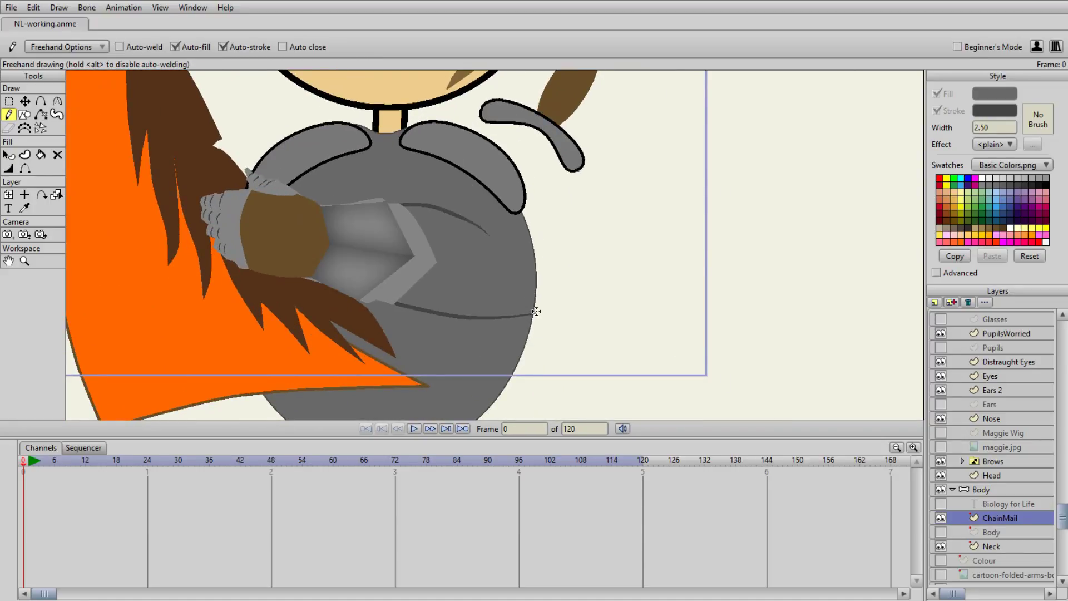
pyautogui.scroll(-3, 526, 247)
pyautogui.scroll(3, 514, 297)
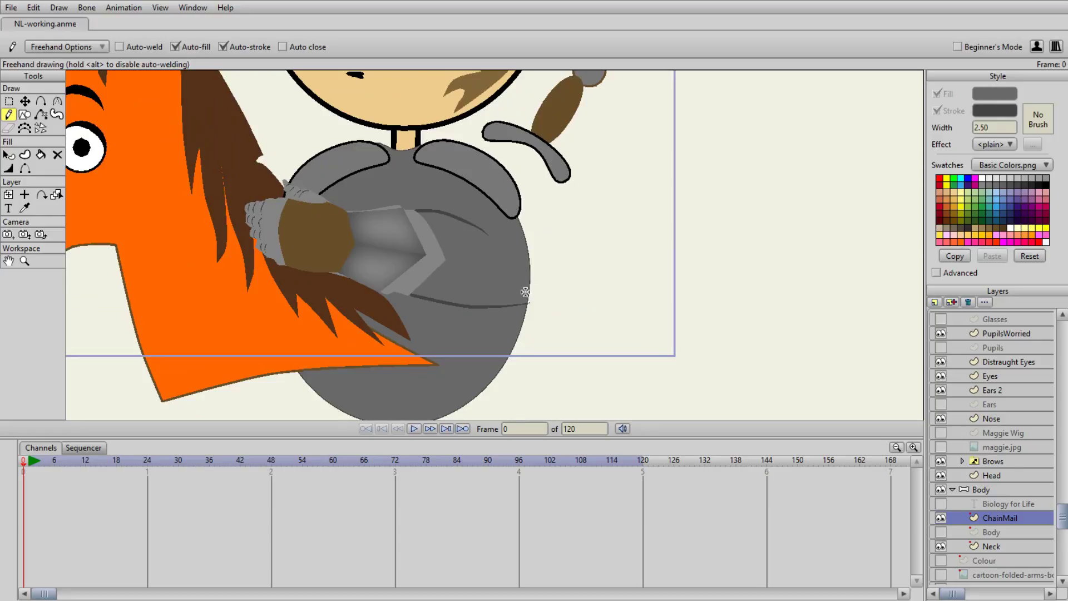
pyautogui.scroll(-3, 465, 223)
pyautogui.scroll(3, 473, 245)
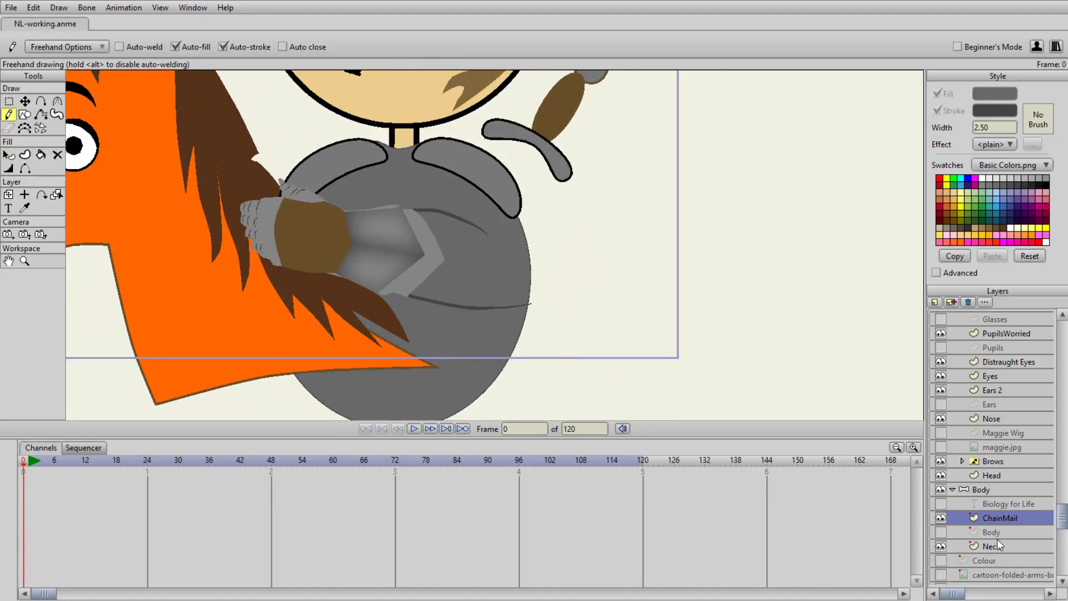
# - Add points to the torso's right outline above and below the lower crease and pull them to round out the chest
pyautogui.click(41, 100)
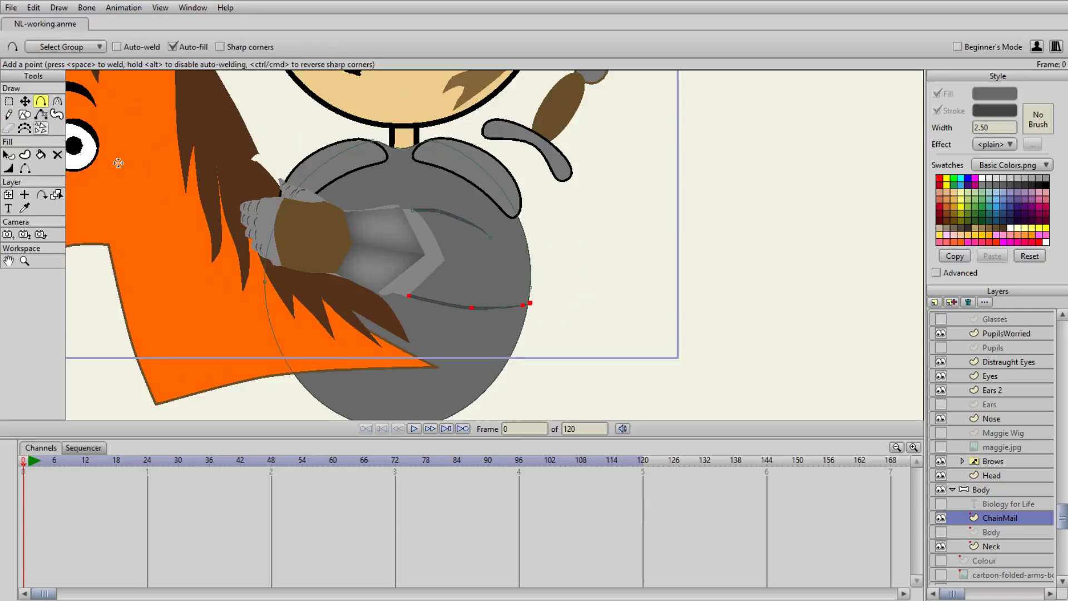
pyautogui.click(522, 331)
pyautogui.press('t')
pyautogui.press('a')
pyautogui.click(521, 242)
pyautogui.press('t')
pyautogui.moveTo(521, 241)
pyautogui.mouseDown()
pyautogui.moveTo(532, 223)
pyautogui.moveTo(521, 193)
pyautogui.mouseUp()
pyautogui.moveTo(522, 330); pyautogui.dragTo(542, 282)
# - Move the outline point beside the lower crease so the torso's edge meets the end of the crease line
pyautogui.scroll(5, 507, 278)
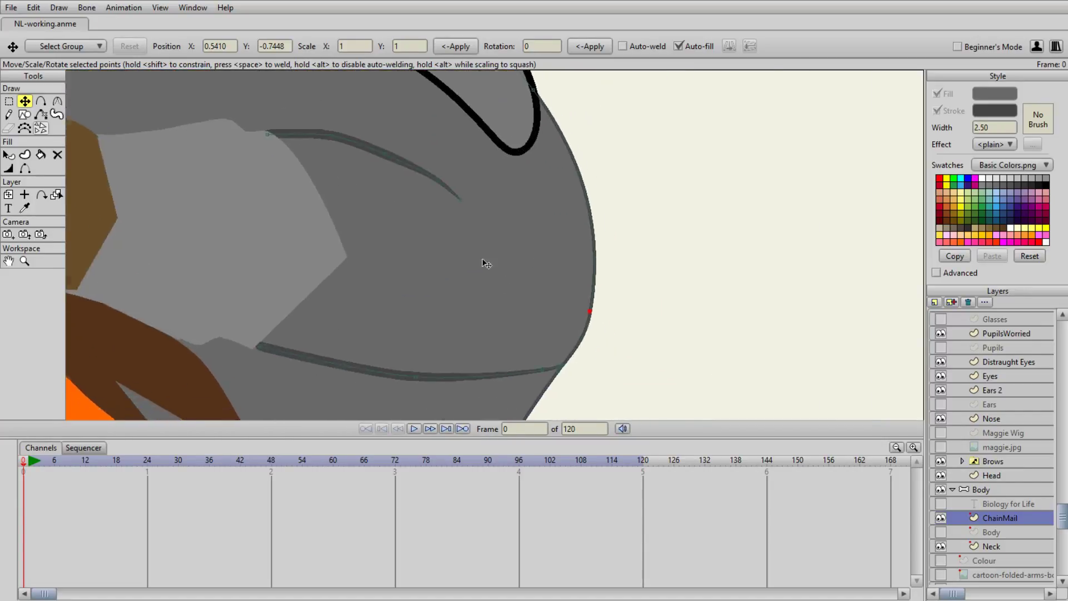
pyautogui.moveTo(565, 364); pyautogui.dragTo(381, 260)
pyautogui.scroll(2, 381, 260)
pyautogui.moveTo(337, 290)
pyautogui.mouseDown()
pyautogui.moveTo(356, 273)
pyautogui.moveTo(340, 288)
pyautogui.mouseUp()
pyautogui.scroll(-4, 308, 354)
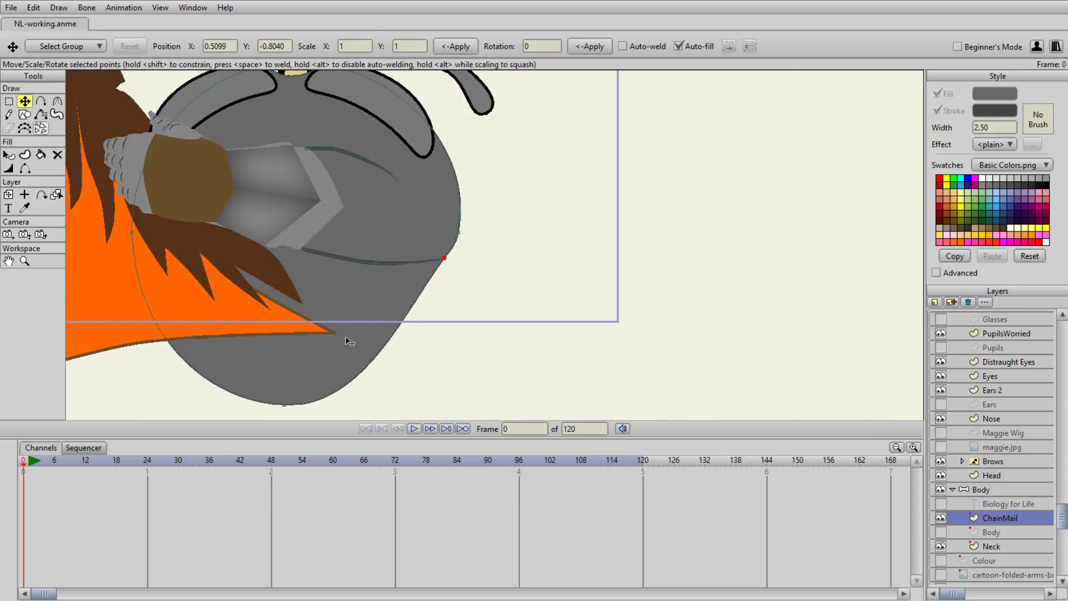
# - Add outline points below the lower crease and shape a pinched waist with a wider rounded bottom corner on the torso
pyautogui.click(428, 306)
pyautogui.moveTo(435, 313); pyautogui.dragTo(461, 273)
pyautogui.press('a')
pyautogui.click(420, 314)
pyautogui.press('t')
pyautogui.moveTo(427, 313); pyautogui.dragTo(460, 327)
pyautogui.scroll(-3, 442, 274)
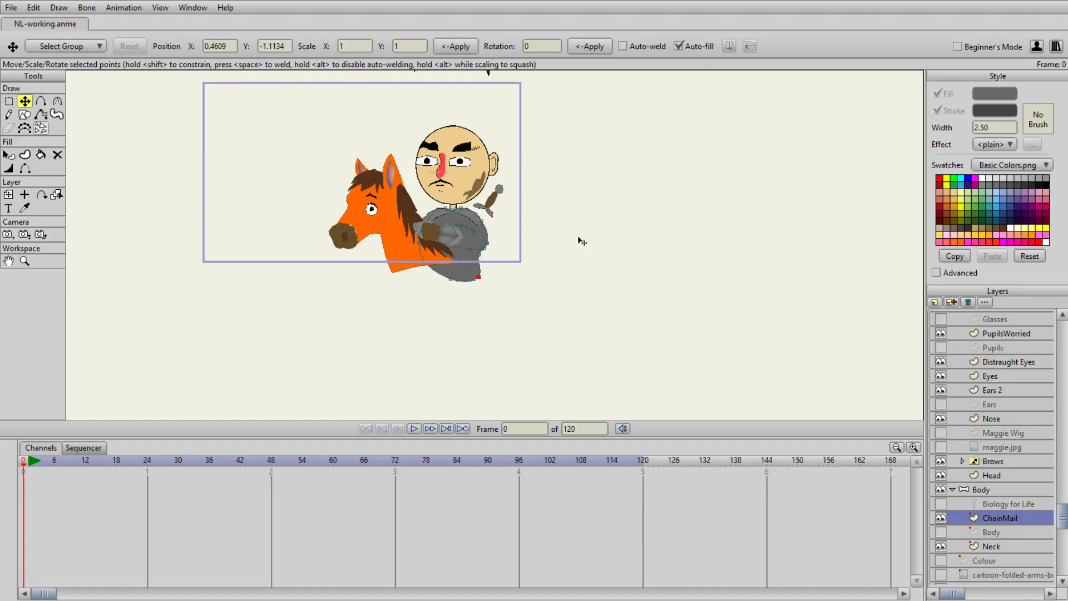
# - Show the knight glove reference image layer and toggle the Gauntlet layer off and on over it
pyautogui.scroll(5, 460, 228)
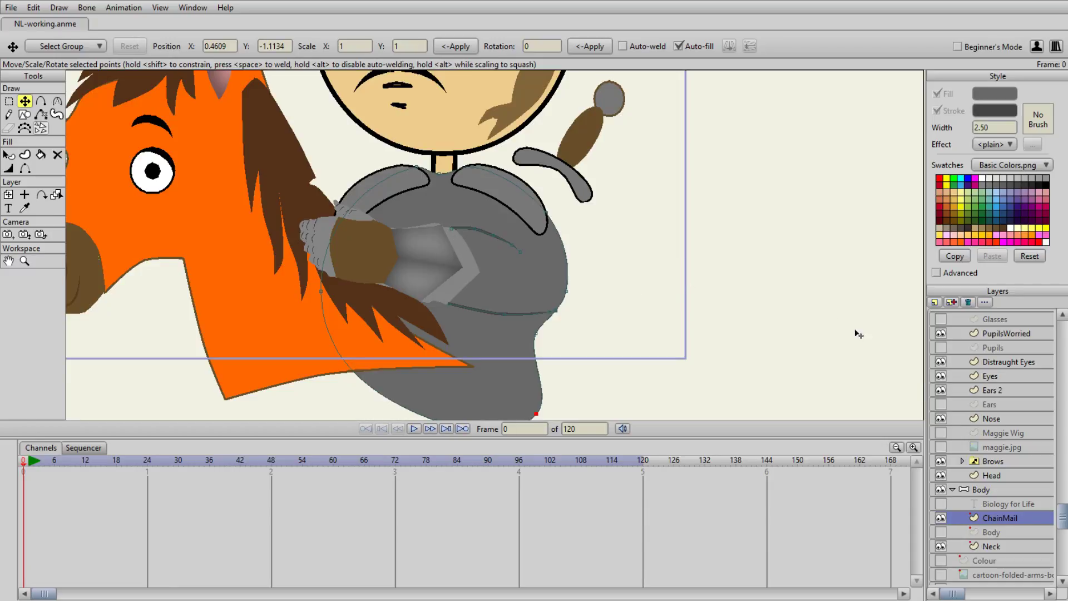
pyautogui.scroll(10, 963, 386)
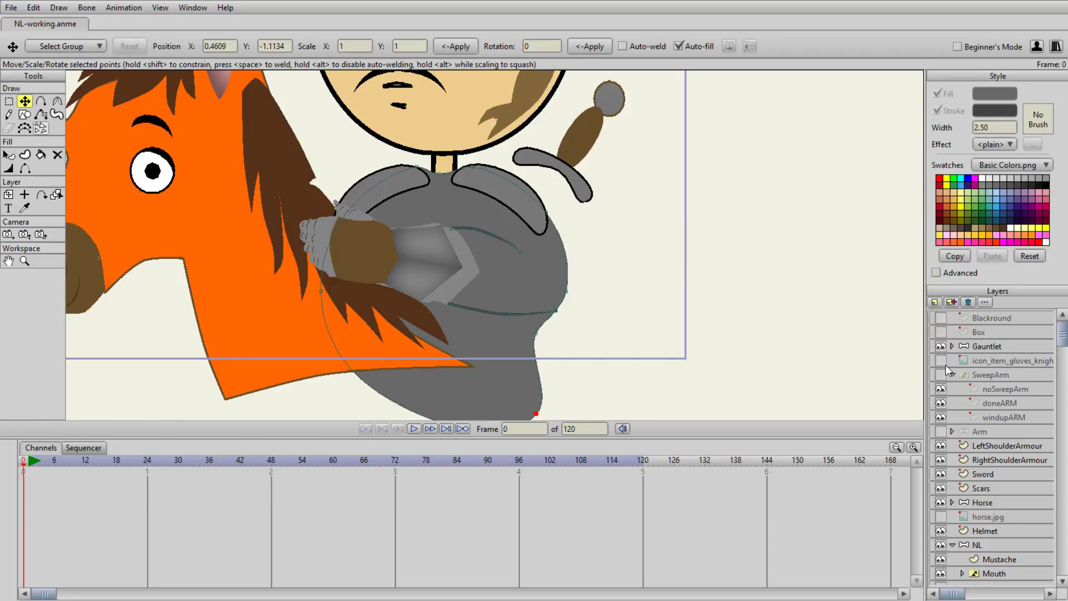
pyautogui.click(940, 360)
pyautogui.click(940, 346)
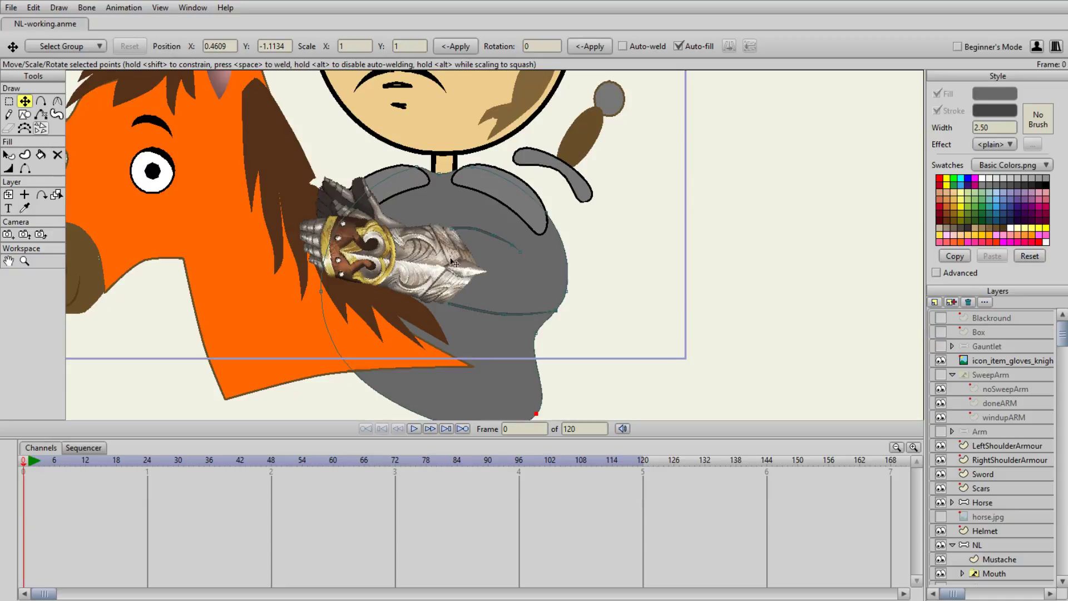
pyautogui.click(941, 346)
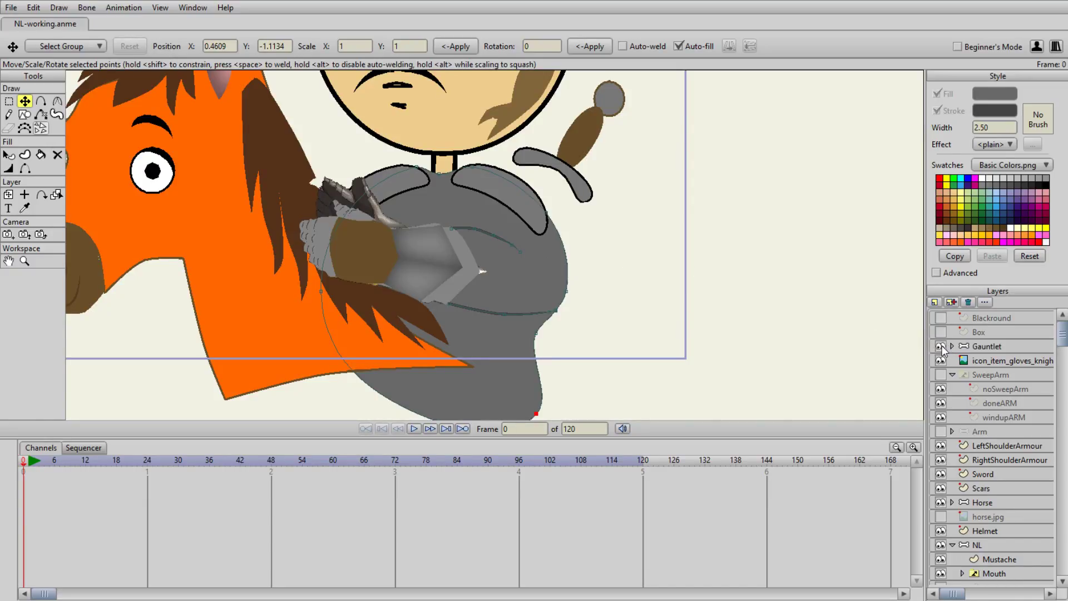
# - Compare the drawn gauntlet with the glove reference image by hiding and showing the Gauntlet layer again
pyautogui.scroll(-3, 462, 267)
pyautogui.scroll(4, 491, 271)
pyautogui.scroll(-2, 493, 273)
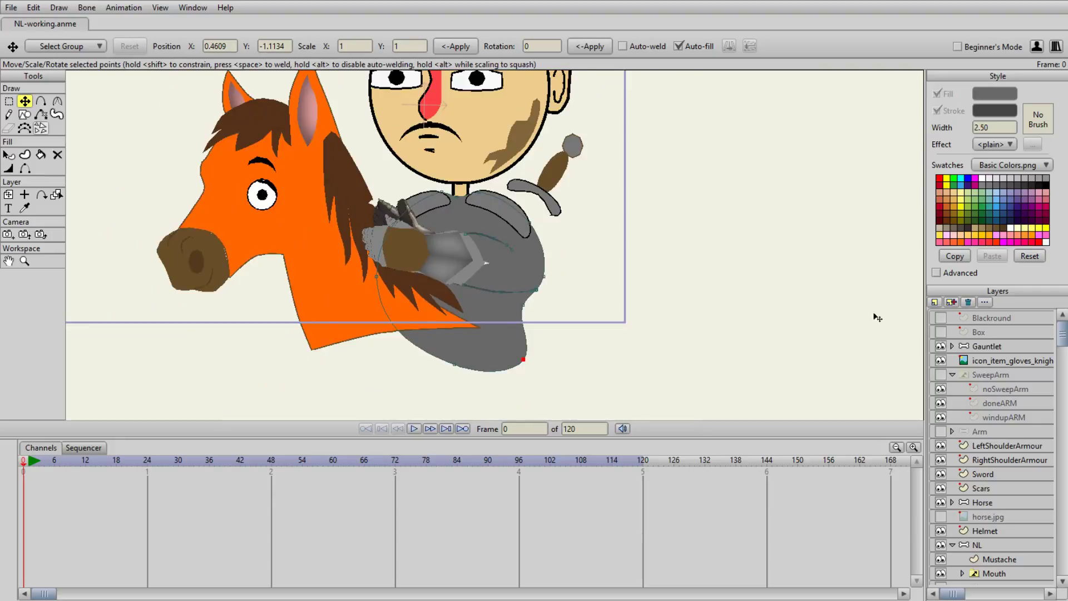
pyautogui.click(941, 346)
pyautogui.scroll(2, 561, 295)
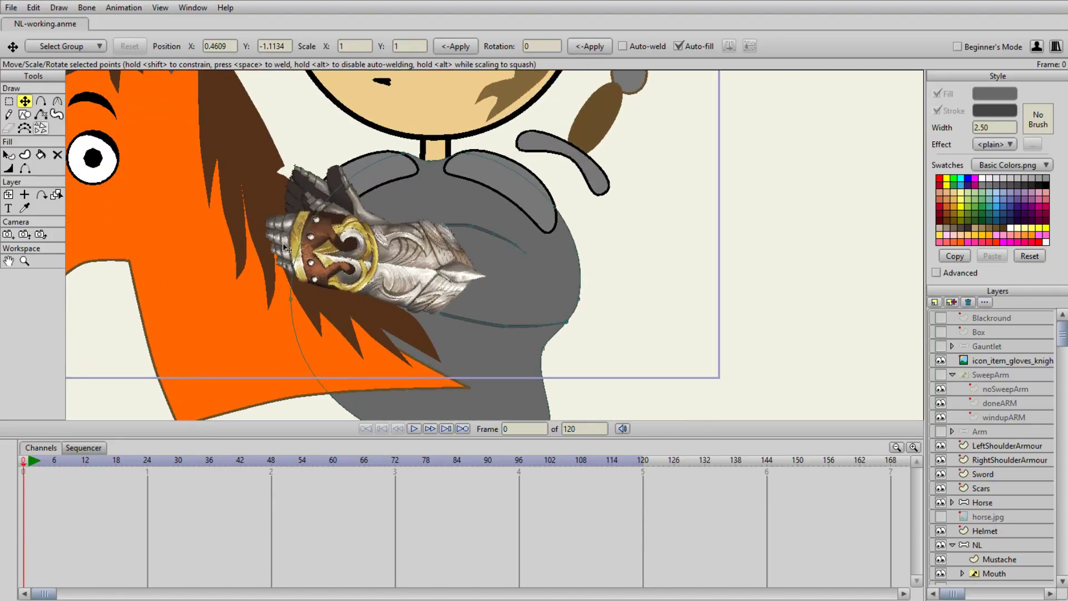
pyautogui.click(940, 346)
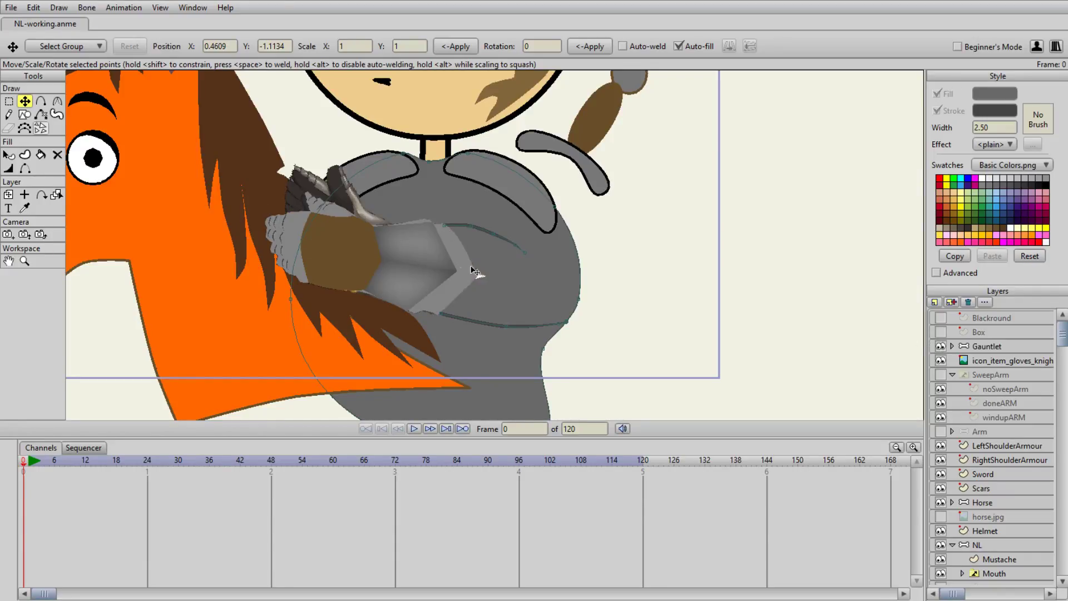
pyautogui.scroll(-4, 471, 271)
pyautogui.scroll(4, 471, 273)
pyautogui.scroll(3, 345, 250)
pyautogui.scroll(-3, 349, 252)
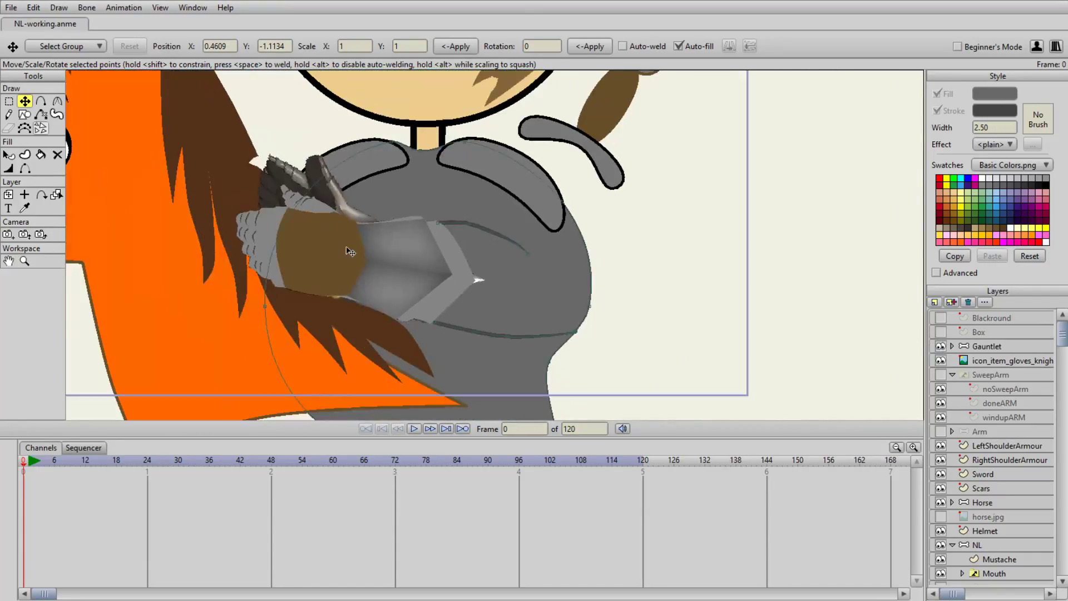
pyautogui.scroll(-3, 350, 251)
pyautogui.scroll(3, 351, 251)
pyautogui.scroll(-2, 373, 253)
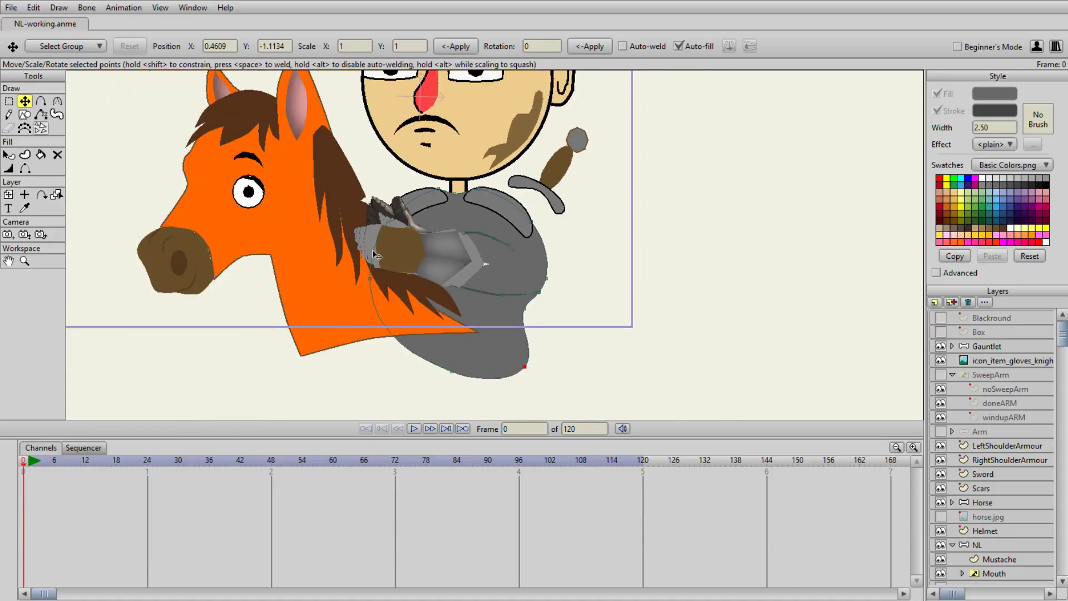
pyautogui.scroll(2, 377, 254)
pyautogui.scroll(-3, 377, 255)
pyautogui.scroll(4, 378, 255)
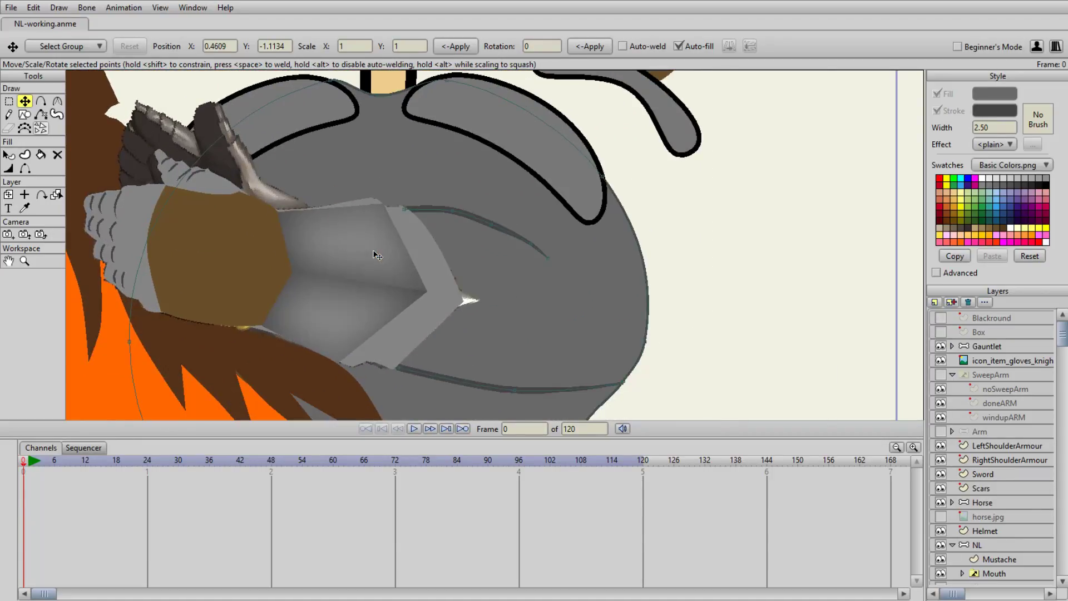
# - Select the Helmet layer and move the grey helmet shape down onto the character's head
pyautogui.scroll(-5, 474, 282)
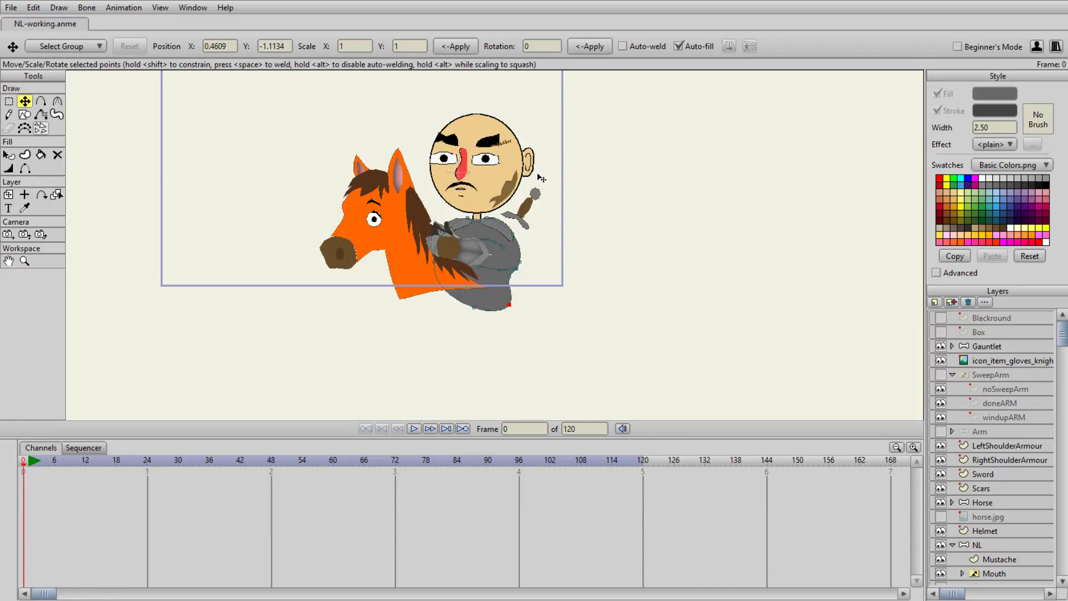
pyautogui.moveTo(514, 131); pyautogui.dragTo(544, 222)
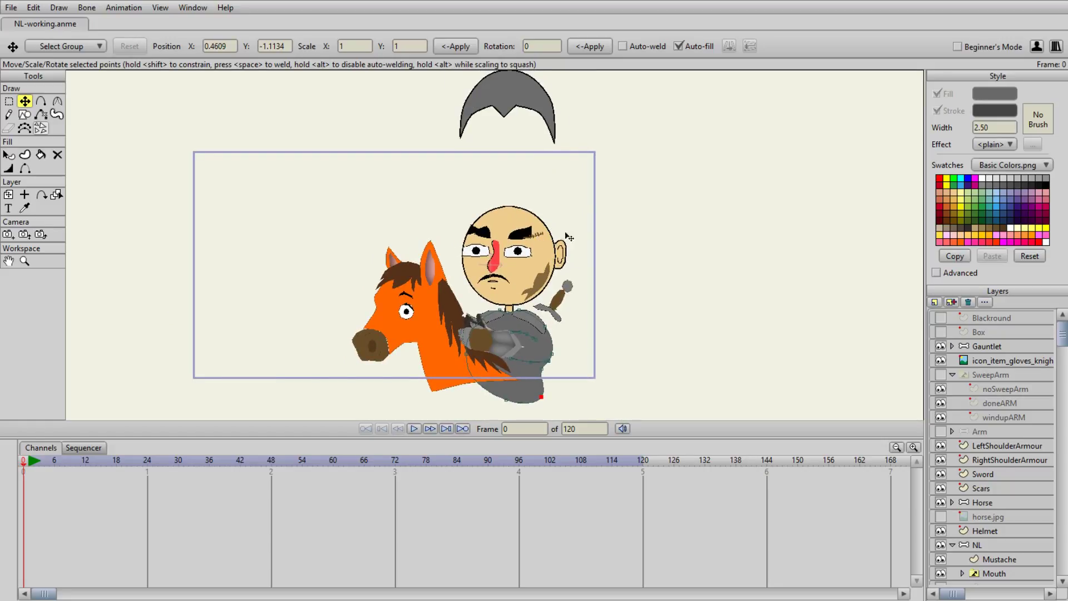
pyautogui.scroll(-2, 1000, 447)
pyautogui.click(996, 449)
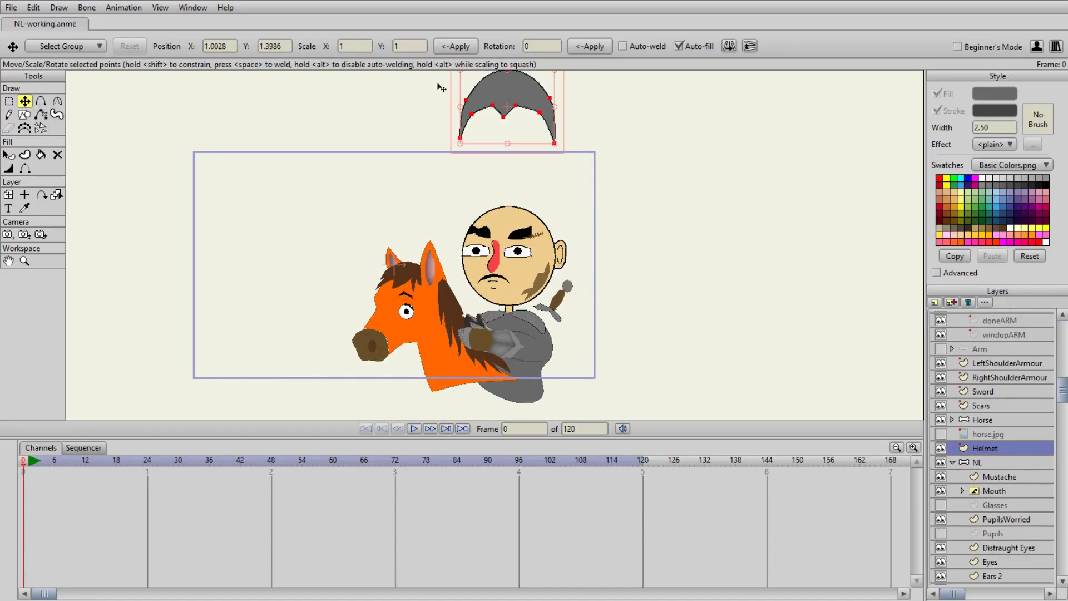
pyautogui.moveTo(523, 91); pyautogui.dragTo(528, 209)
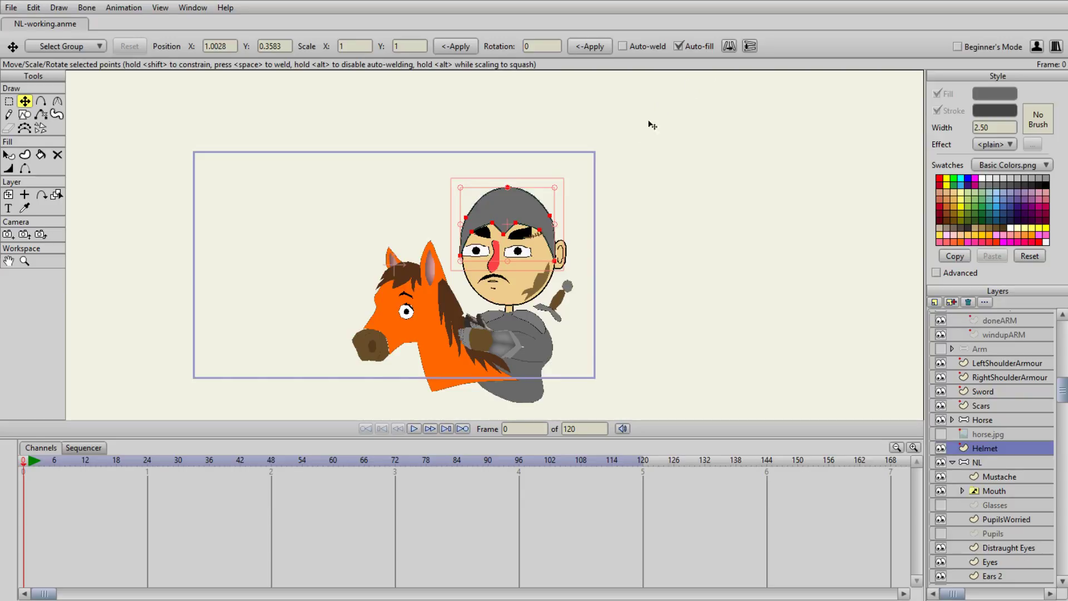
# - Adjust the points on the helmet's lower edge and shift the tip of its centre spike left, over the nose
pyautogui.scroll(3, 570, 178)
pyautogui.scroll(3, 567, 172)
pyautogui.moveTo(576, 118); pyautogui.dragTo(462, 168)
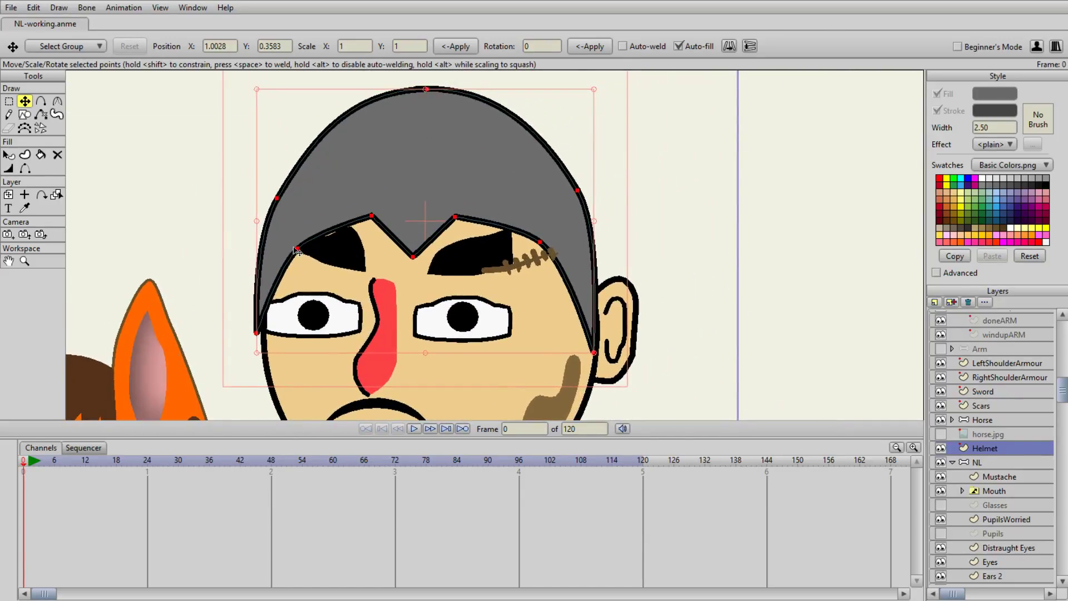
pyautogui.click(259, 335)
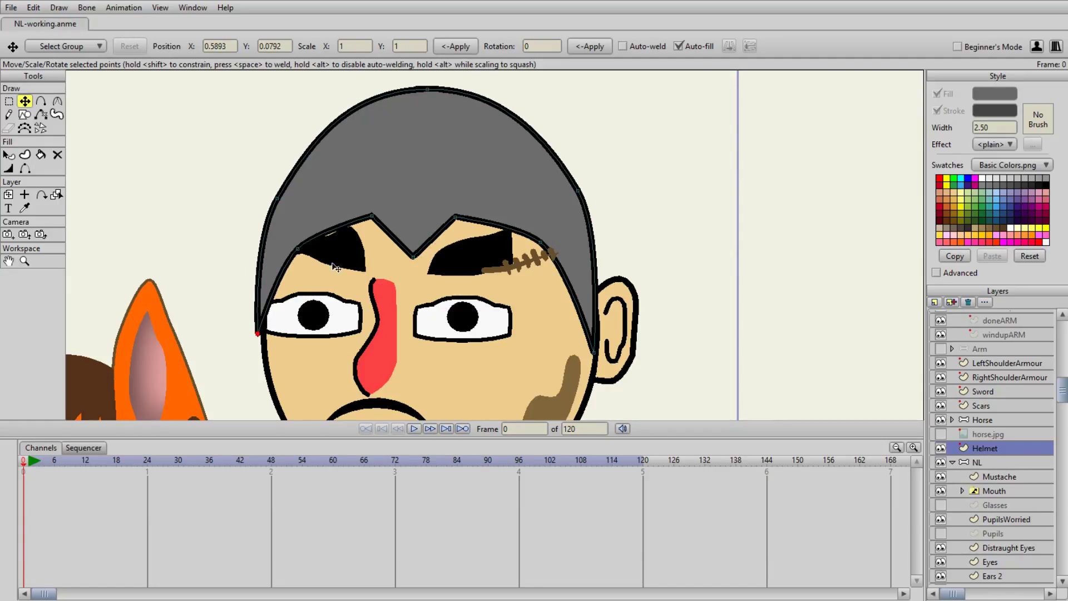
pyautogui.click(310, 242)
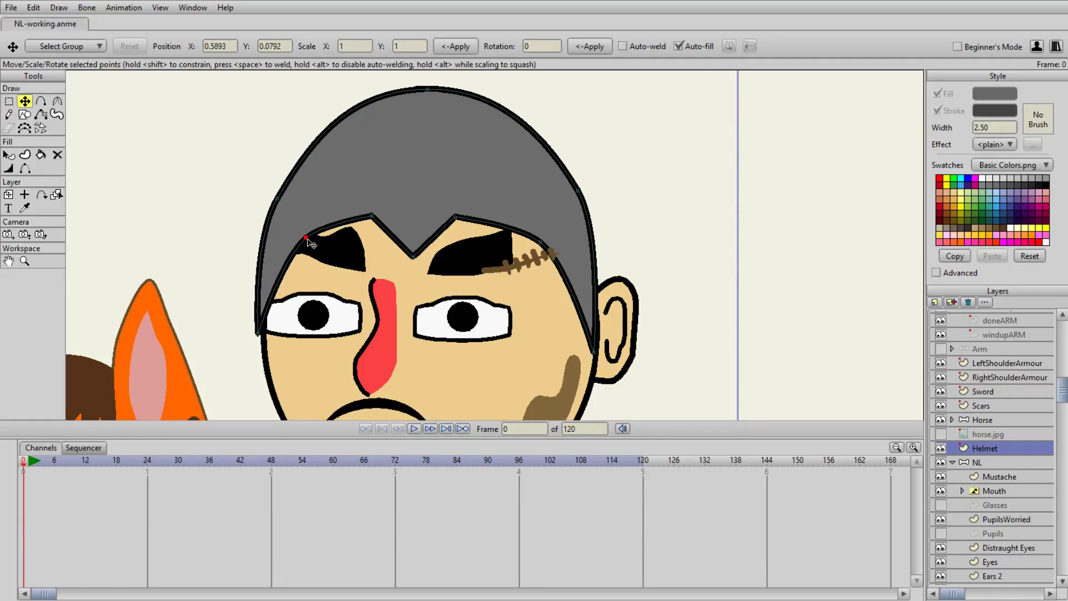
pyautogui.click(376, 216)
pyautogui.moveTo(413, 257); pyautogui.dragTo(390, 248)
pyautogui.moveTo(454, 216); pyautogui.dragTo(460, 212)
pyautogui.click(453, 220)
# - Add a point on the right edge of the helmet's centre spike and reshape the spike into a blunt-ended nose guard
pyautogui.press('a')
pyautogui.click(420, 232)
pyautogui.click(420, 232)
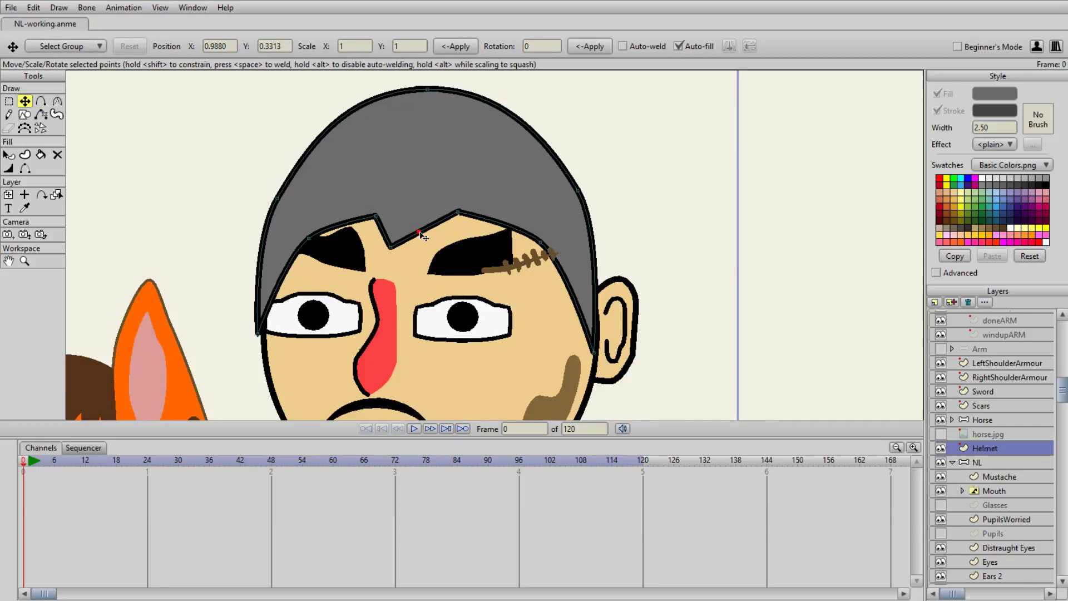
pyautogui.click(57, 101)
pyautogui.press('t')
pyautogui.moveTo(419, 229); pyautogui.dragTo(387, 261)
pyautogui.moveTo(378, 215); pyautogui.dragTo(389, 202)
pyautogui.moveTo(457, 212); pyautogui.dragTo(392, 208)
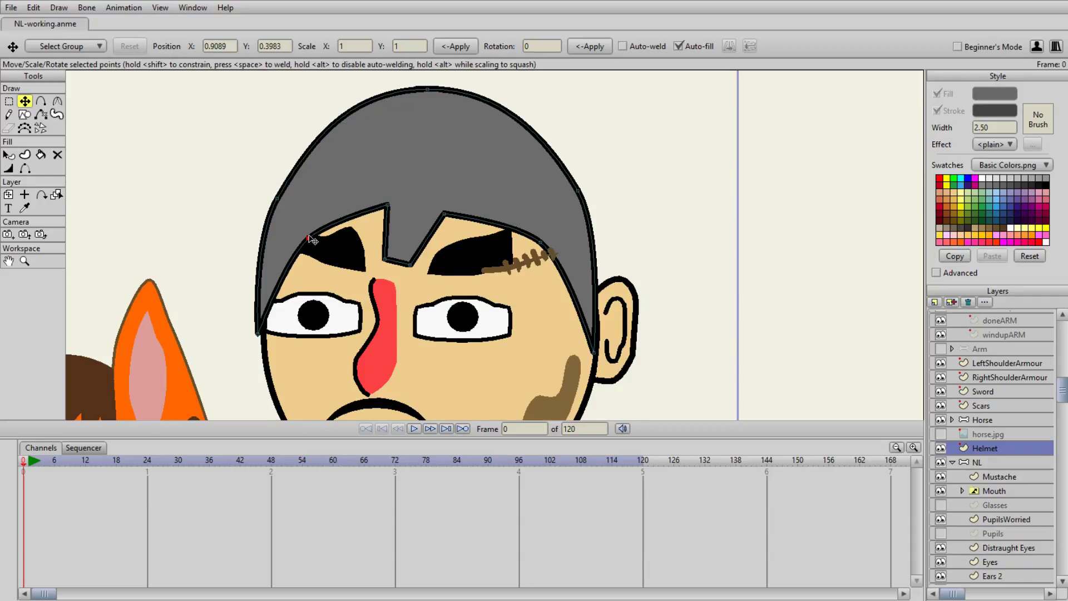
# - Refine the helmet's curve above the scarred eyebrow and raise the outline point on the helmet's left side
pyautogui.moveTo(540, 243); pyautogui.dragTo(528, 233)
pyautogui.moveTo(444, 213); pyautogui.dragTo(446, 211)
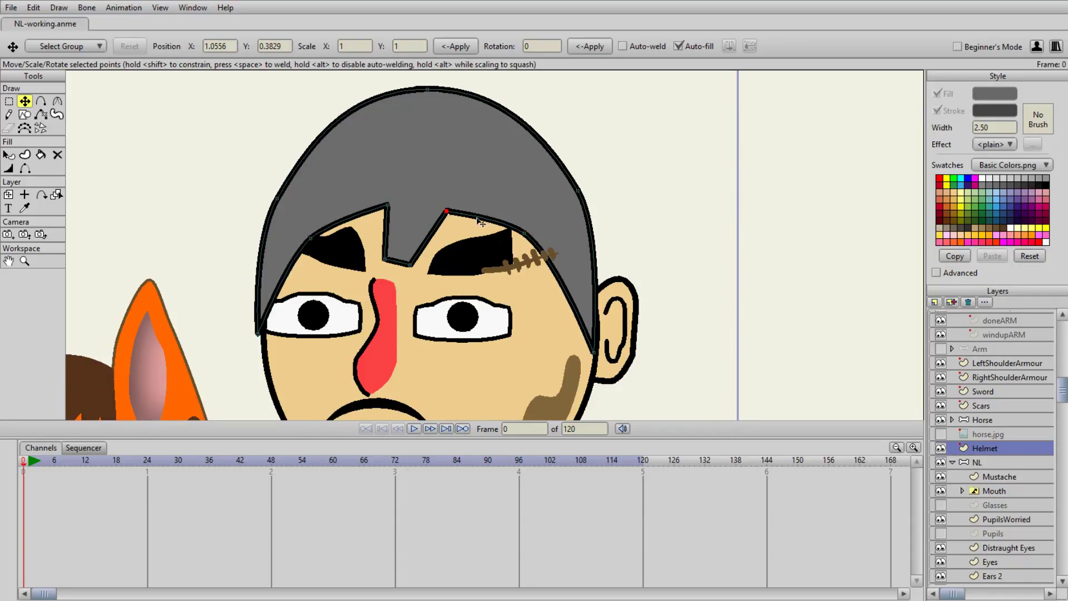
pyautogui.click(522, 233)
pyautogui.click(595, 353)
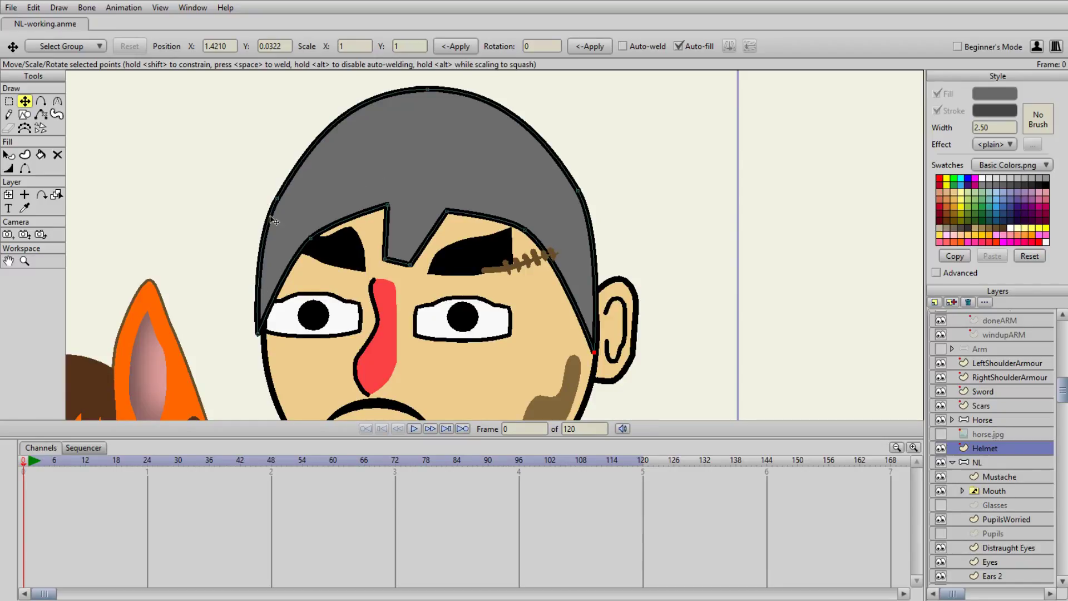
pyautogui.moveTo(284, 200); pyautogui.dragTo(287, 186)
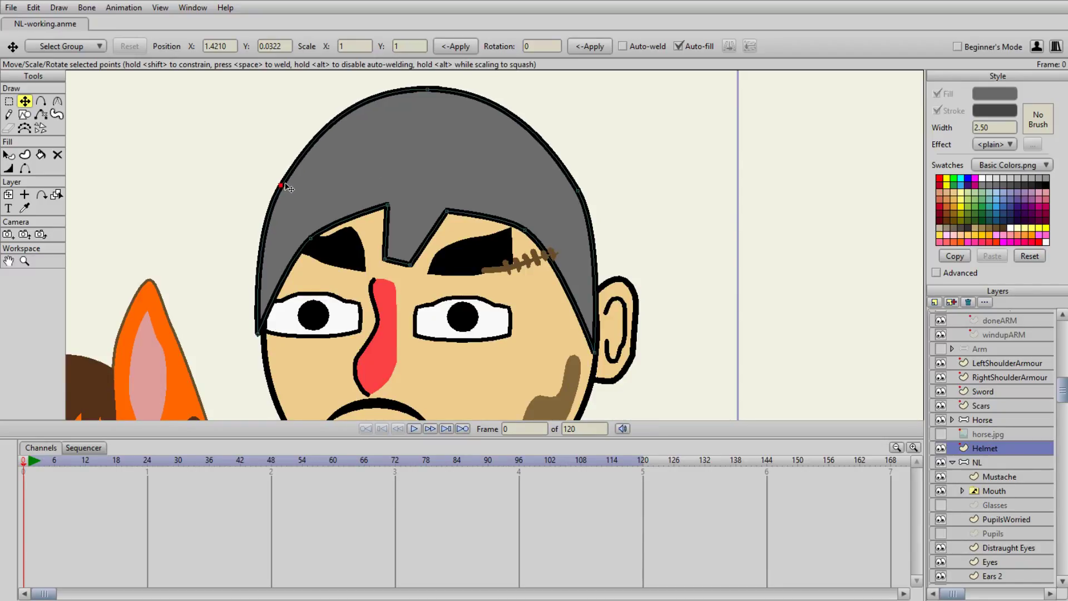
# - Examine how the reshaped helmet fits the head and brows, both close up and from farther away
pyautogui.scroll(-2, 452, 183)
pyautogui.scroll(1, 453, 183)
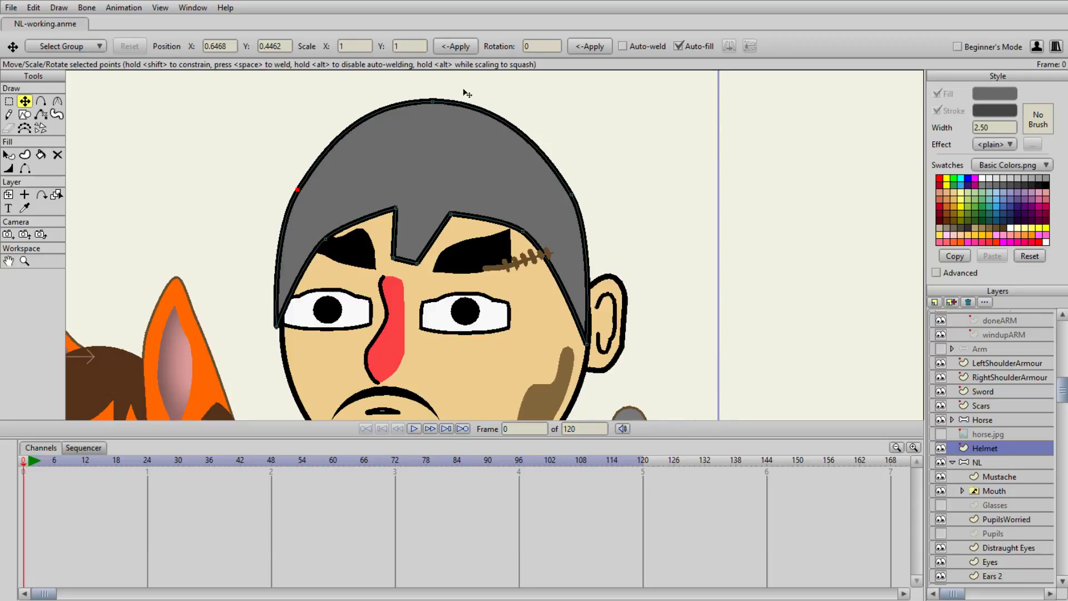
pyautogui.scroll(-2, 490, 119)
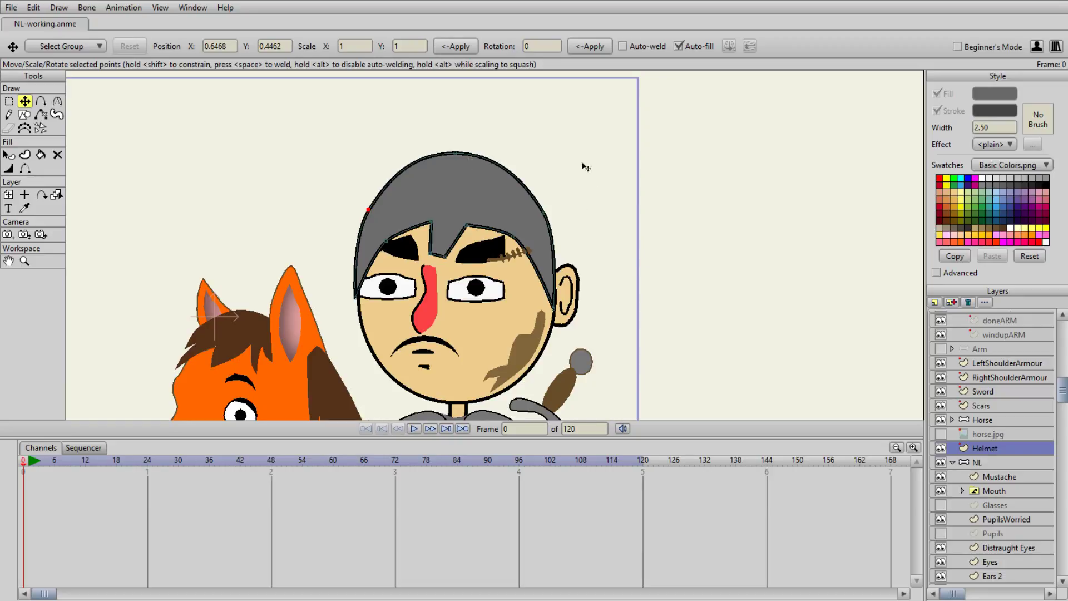
pyautogui.scroll(-2, 444, 184)
pyautogui.scroll(1, 471, 204)
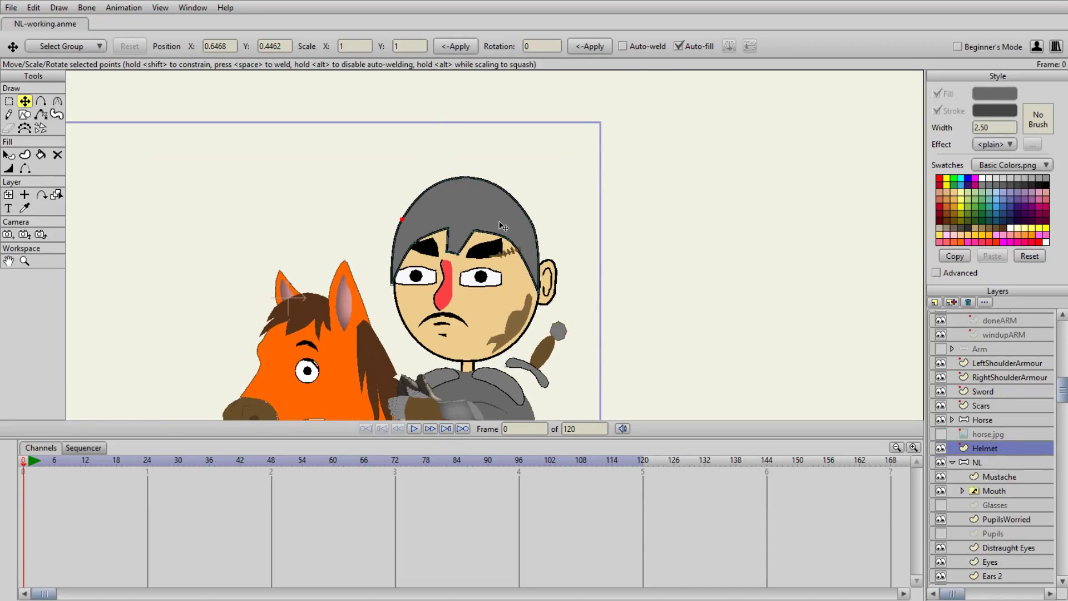
pyautogui.scroll(2, 494, 228)
pyautogui.scroll(-2, 489, 217)
pyautogui.scroll(2, 481, 198)
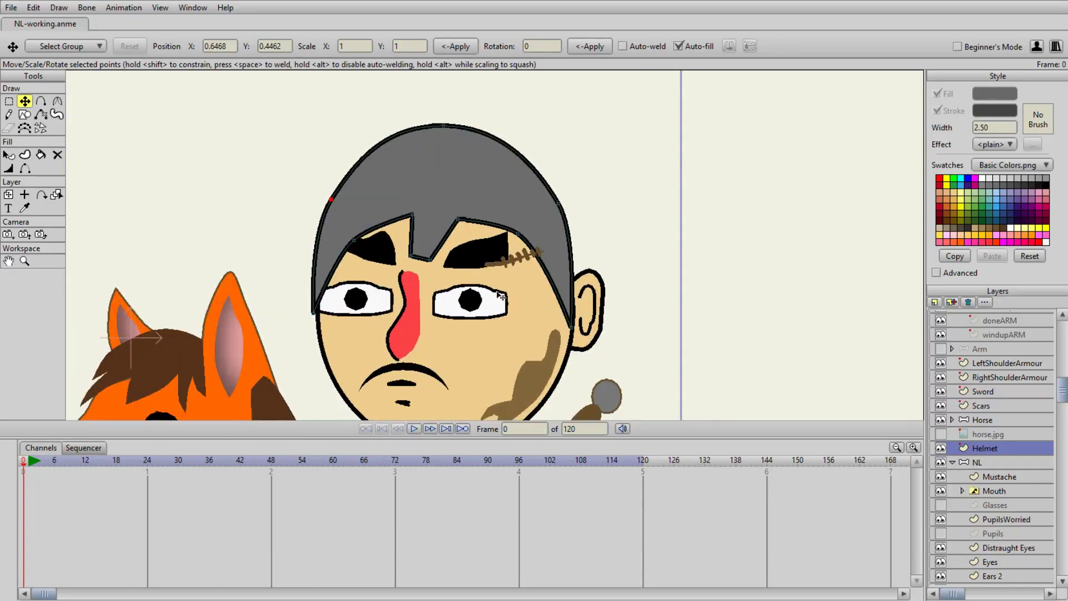
pyautogui.moveTo(482, 125); pyautogui.dragTo(483, 172)
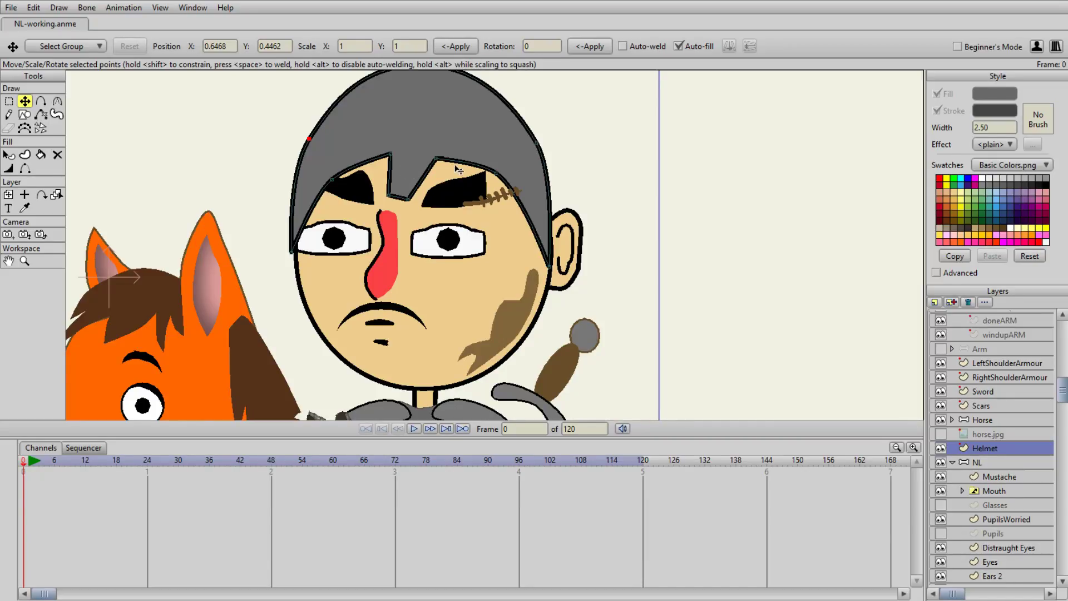
pyautogui.scroll(2, 445, 170)
pyautogui.scroll(-3, 439, 171)
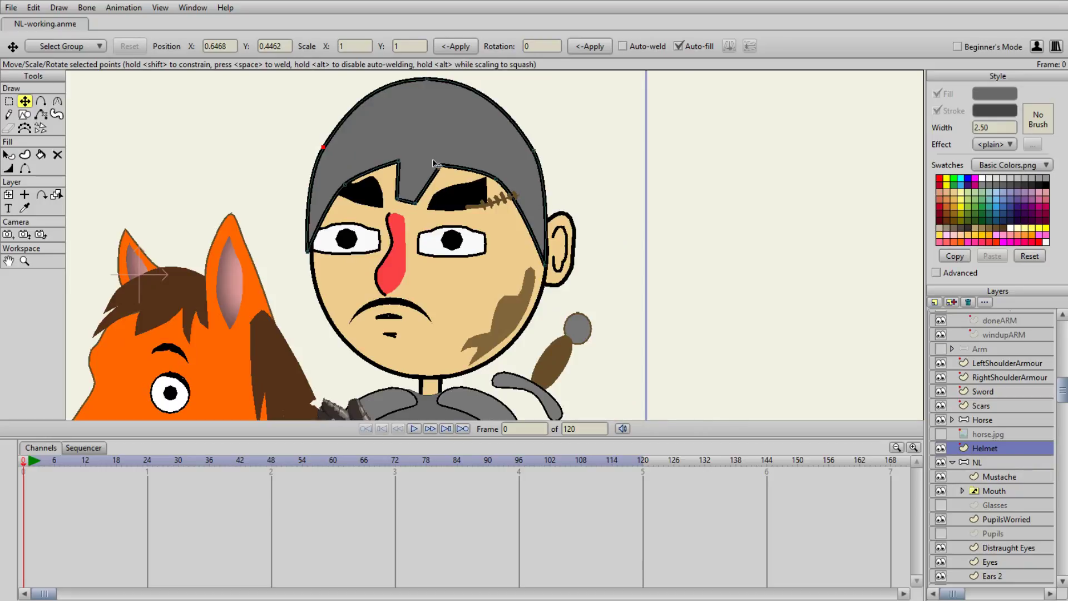
pyautogui.scroll(2, 439, 132)
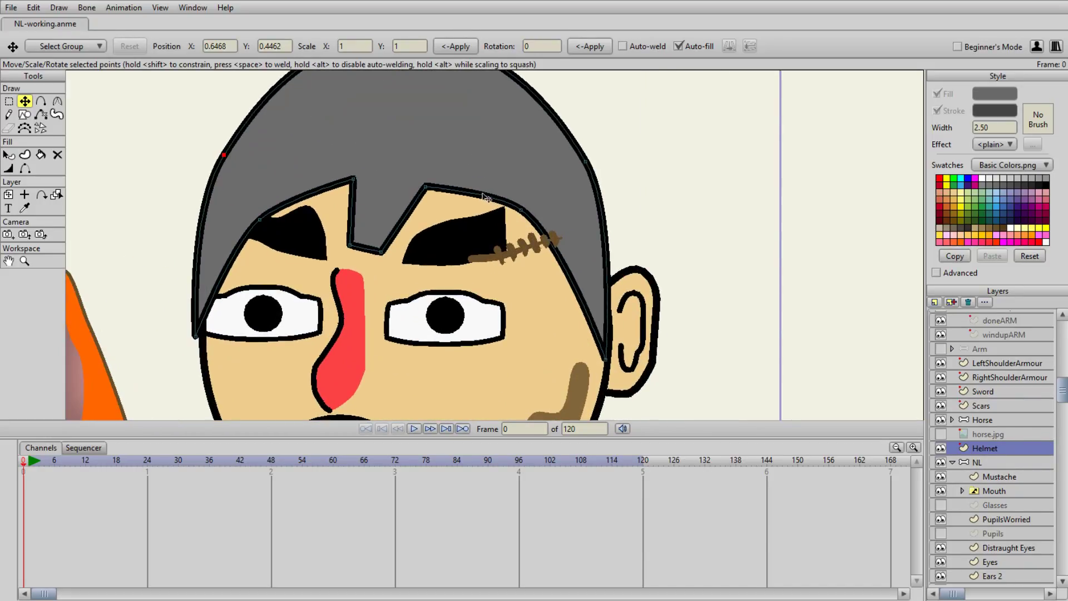
pyautogui.scroll(-2, 469, 178)
# - Move the helmet's left side point and lower left corner inward to align with the edge of the face
pyautogui.moveTo(322, 187); pyautogui.dragTo(331, 183)
pyautogui.moveTo(305, 308); pyautogui.dragTo(310, 312)
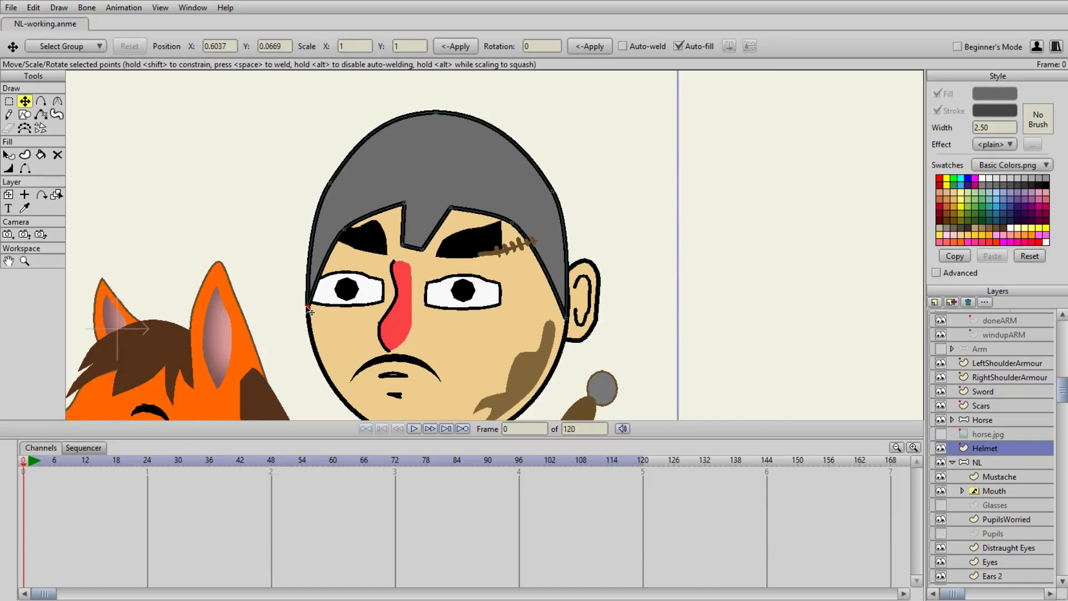
pyautogui.click(553, 196)
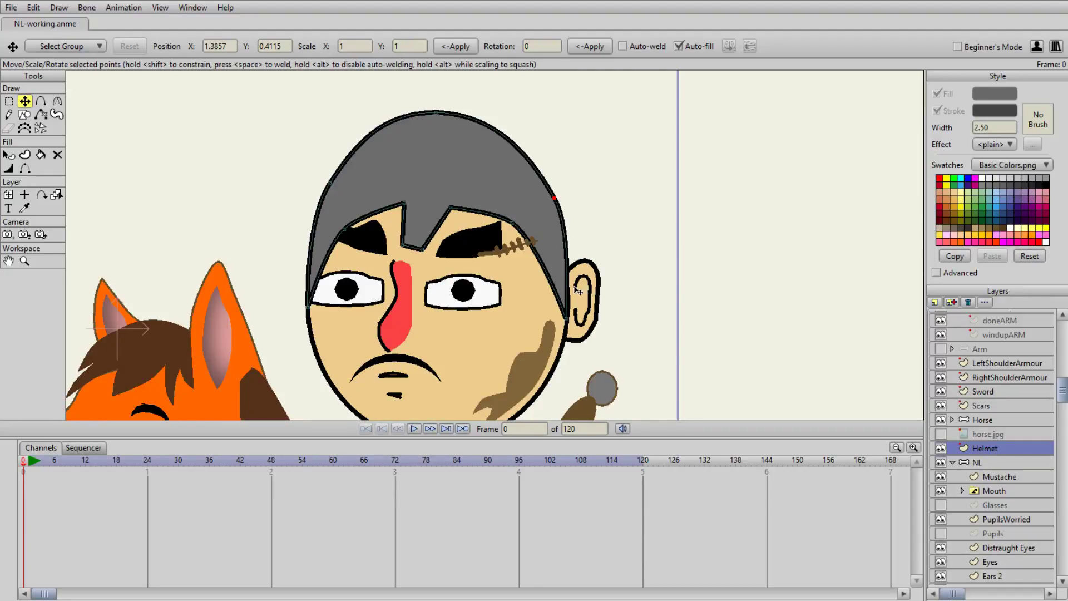
# - Examine the helmet together with the torso armour, gauntlet and horse in the overall composition
pyautogui.scroll(-5, 503, 271)
pyautogui.scroll(3, 498, 271)
pyautogui.moveTo(478, 288); pyautogui.dragTo(442, 142)
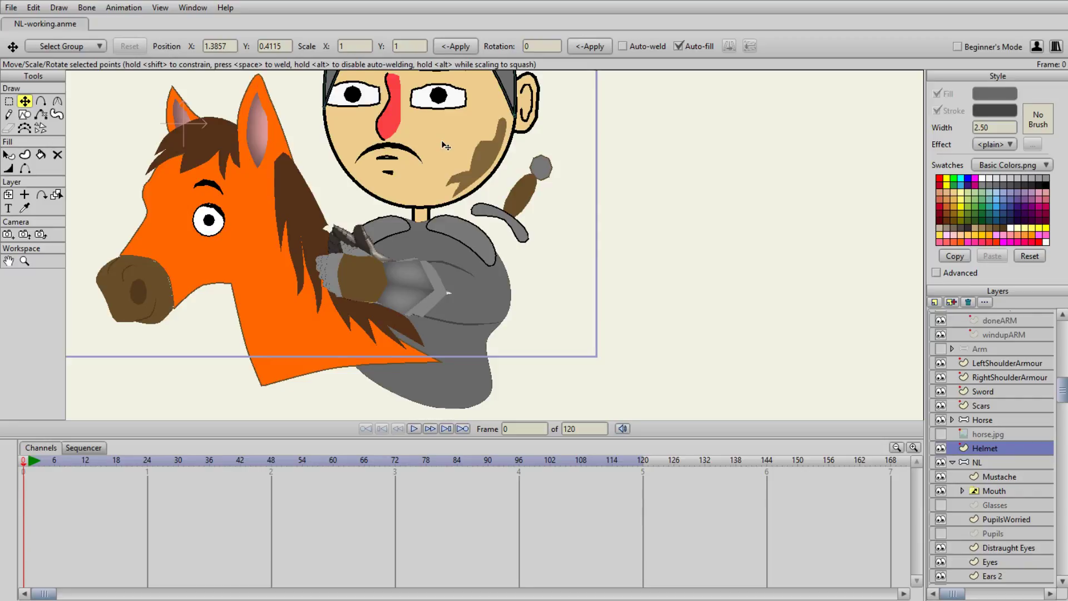
pyautogui.scroll(-1, 449, 160)
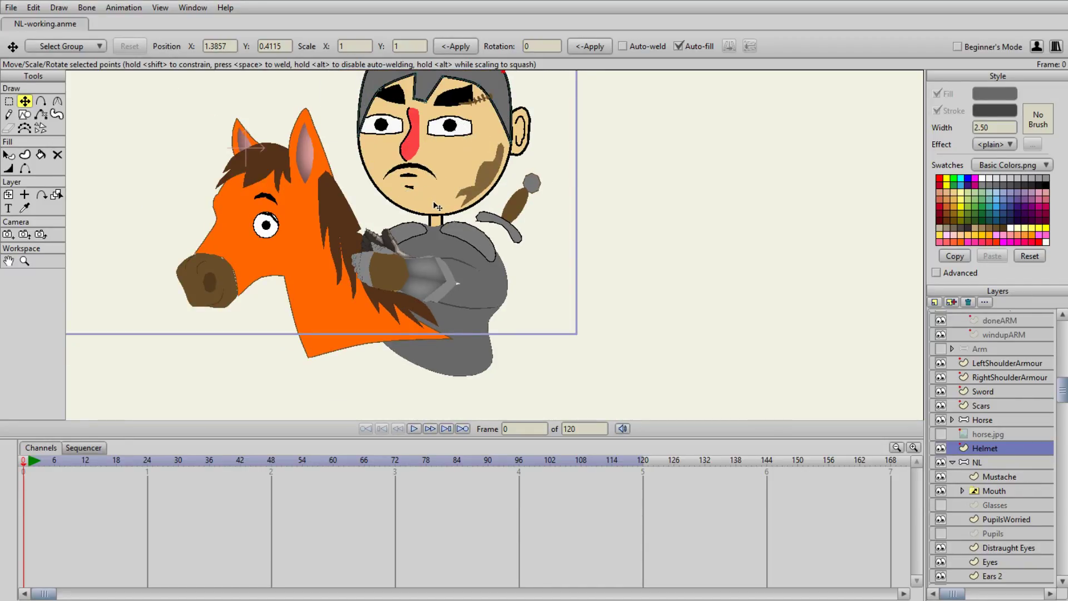
pyautogui.scroll(2, 436, 206)
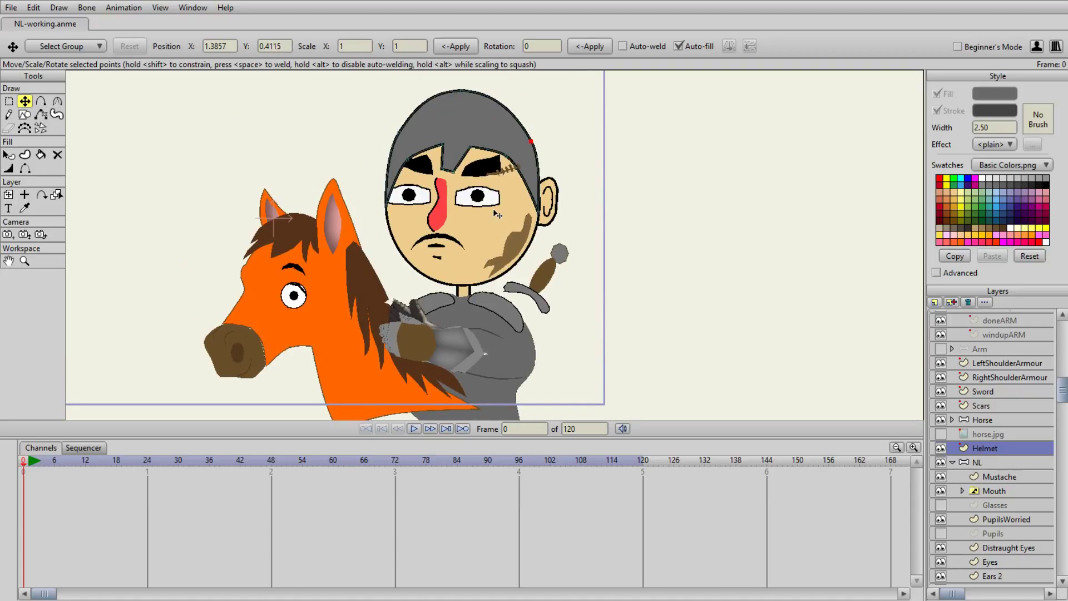
pyautogui.scroll(1, 496, 214)
pyautogui.scroll(1, 578, 165)
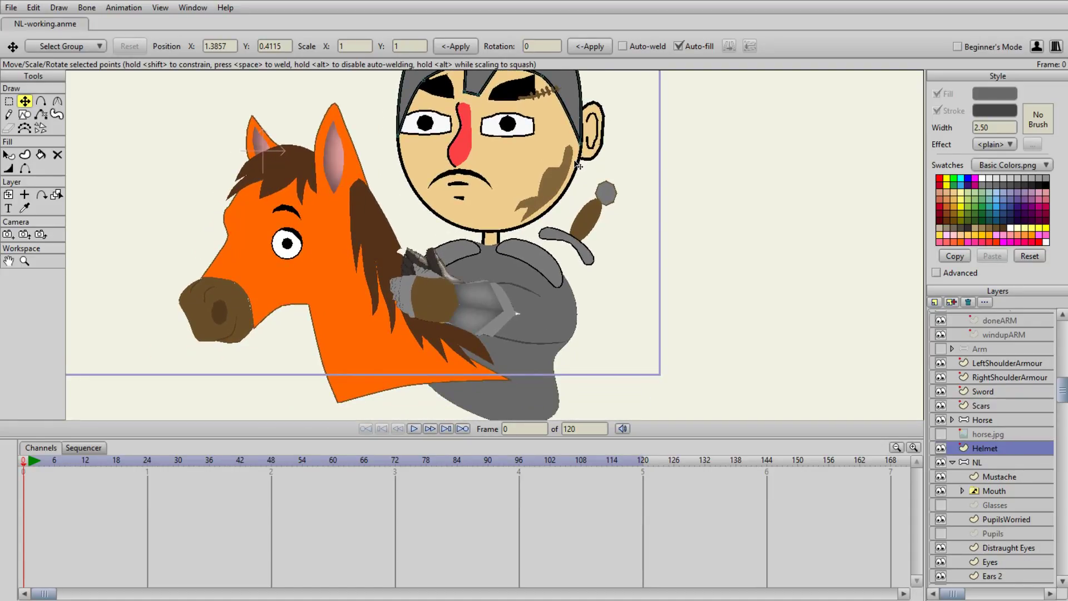